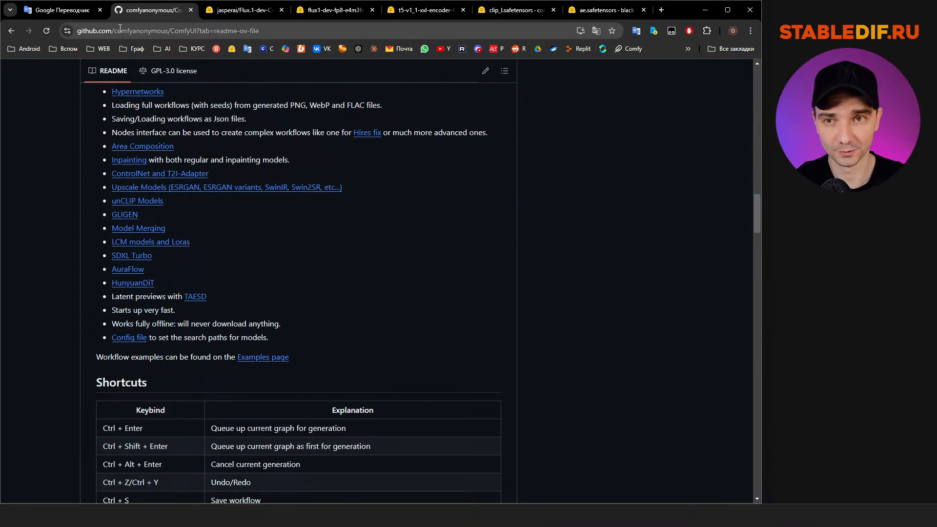
Start downloading the portable Windows archive ComfyUI_windows_portable_nvidia.7z from the README's Windows installation section.
scroll(359, 266, "down", 1)
scroll(359, 266, "down", 20)
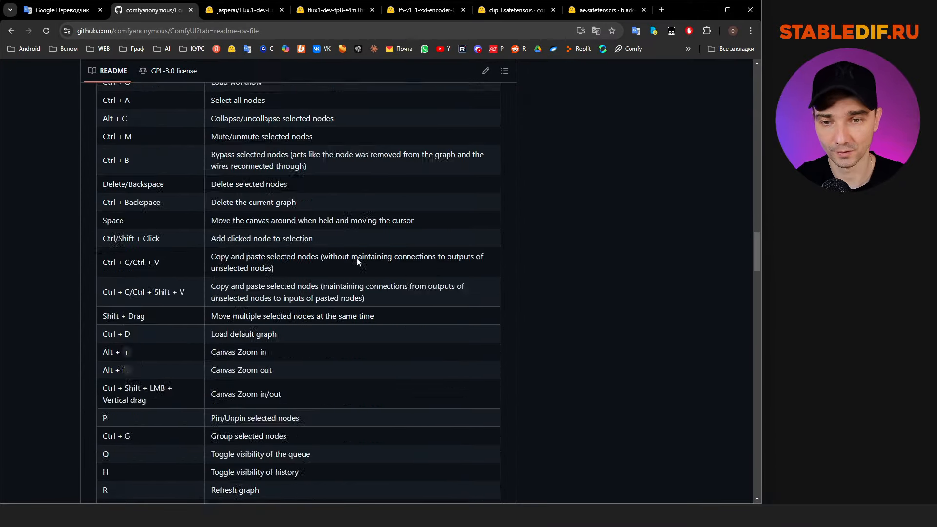
scroll(358, 266, "up", 3)
left_click_drag(95, 153, 163, 155)
left_click_drag(109, 186, 157, 188)
left_click(155, 248)
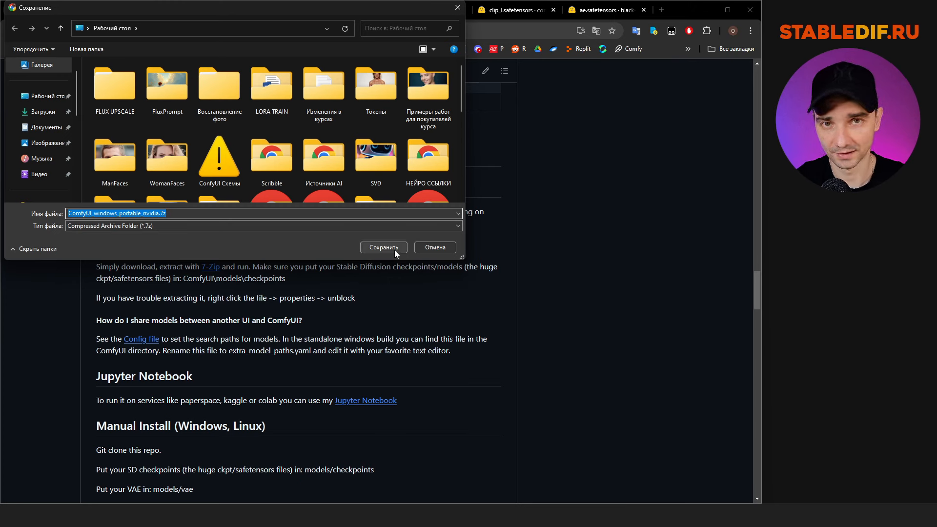
left_click(445, 248)
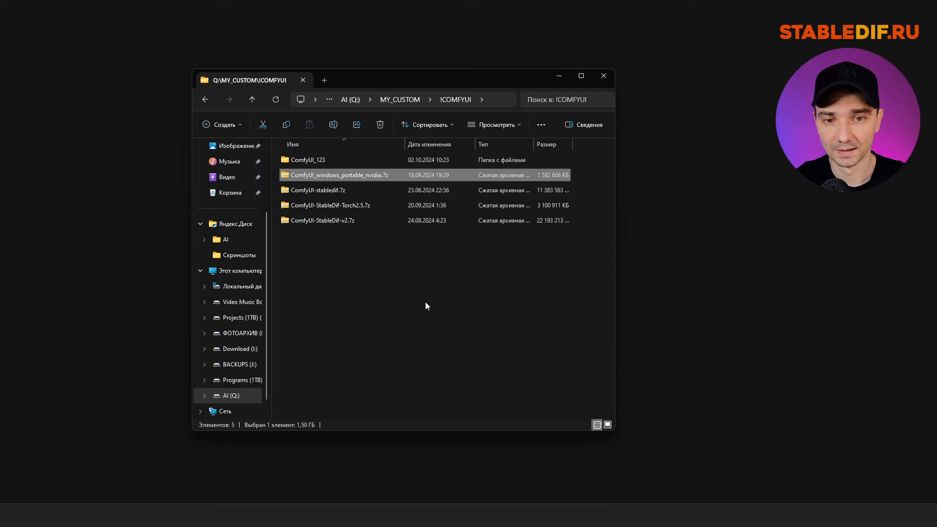
Extract ComfyUI_windows_portable_nvidia.7z with 7-Zip into a ComfyUI_windows_portable_nvidia subfolder of Q:\MY_CUSTOM\!COMFYUI.
left_click(344, 221)
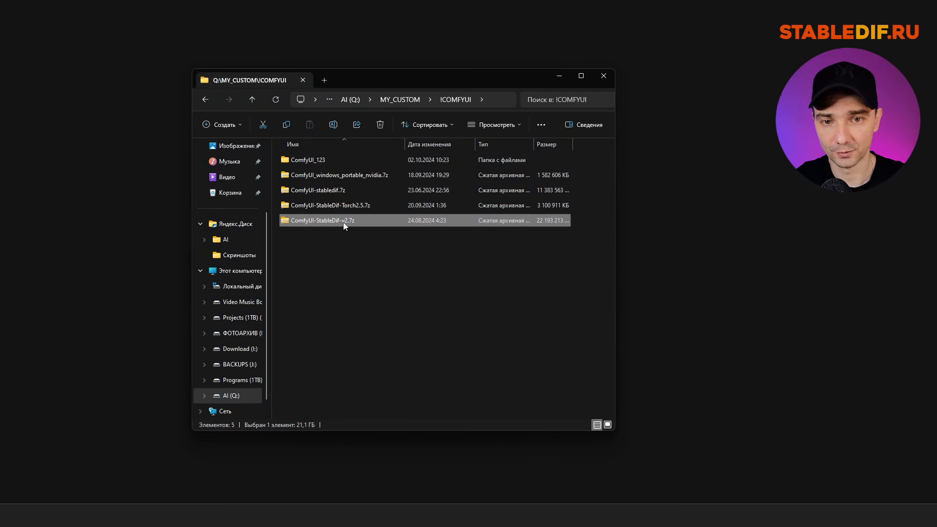
left_click(355, 177)
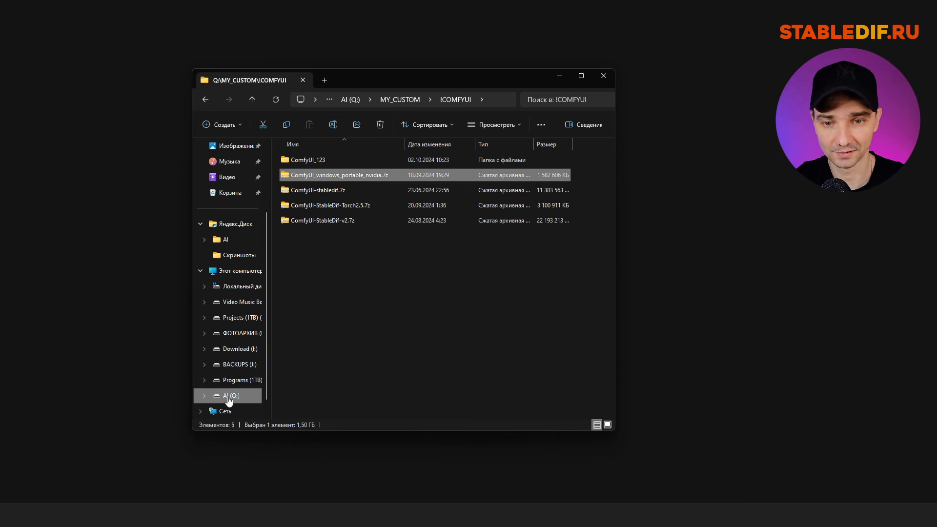
right_click(341, 176)
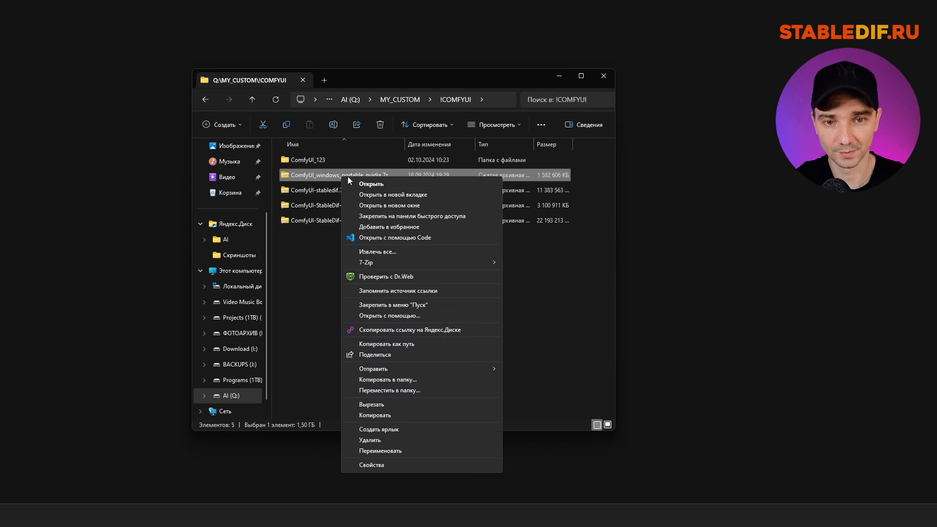
mouse_move(390, 266)
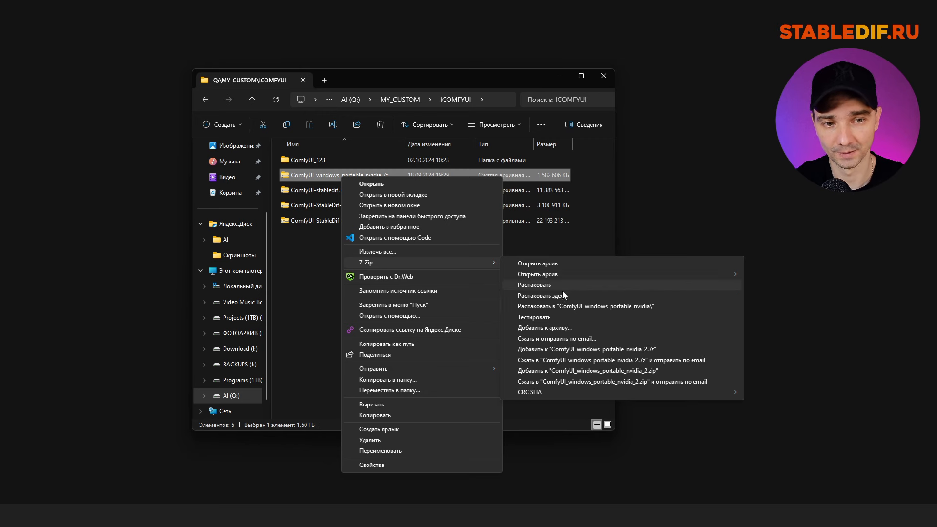
left_click(538, 286)
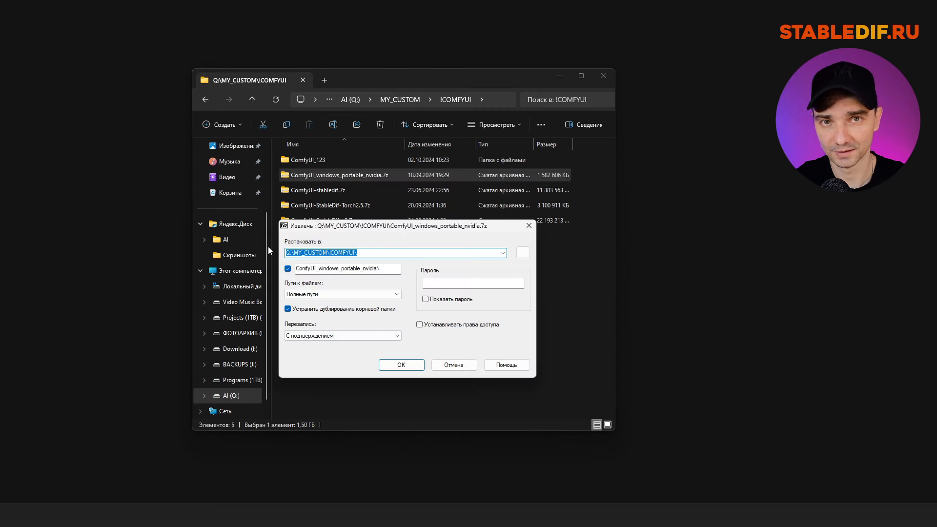
left_click(402, 367)
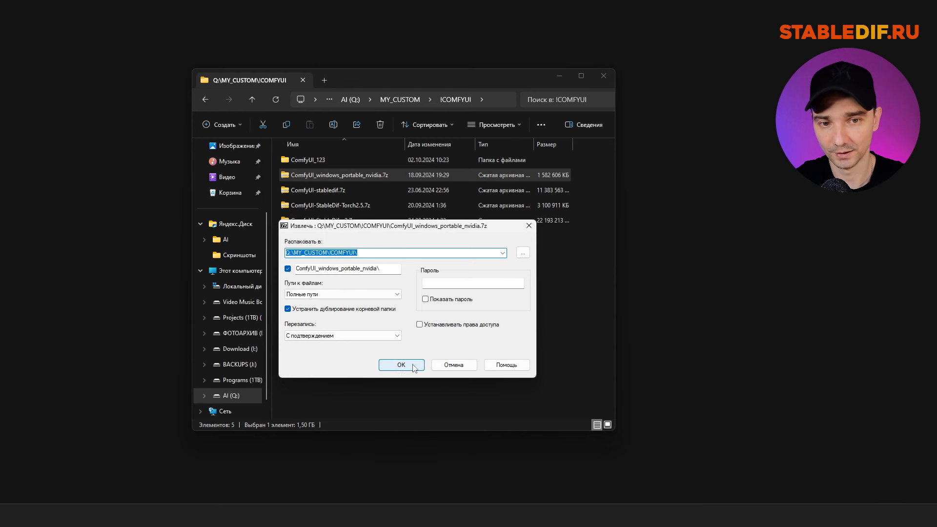
Move everything inside ComfyUI_windows_portable up into the ComfyUI_123 folder and delete the emptied ComfyUI_windows_portable folder.
left_click(317, 159)
double_click(318, 159)
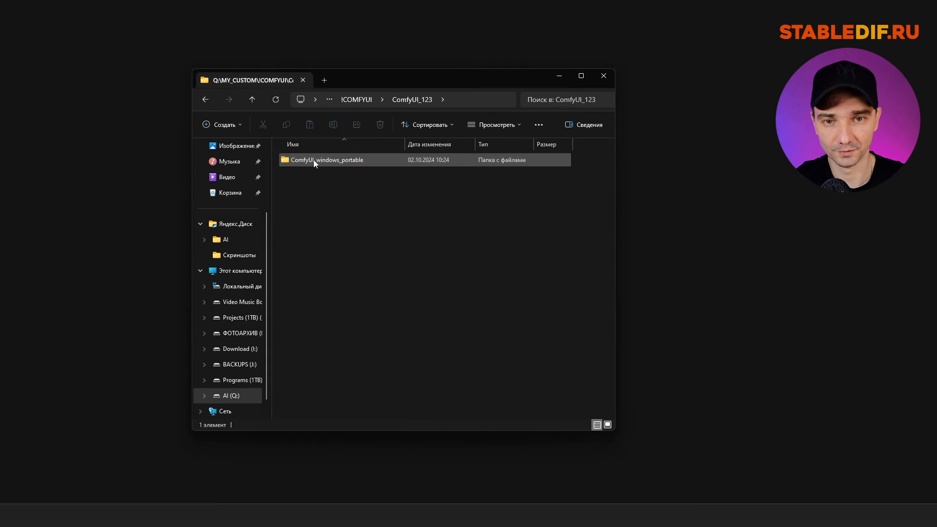
left_click(344, 162)
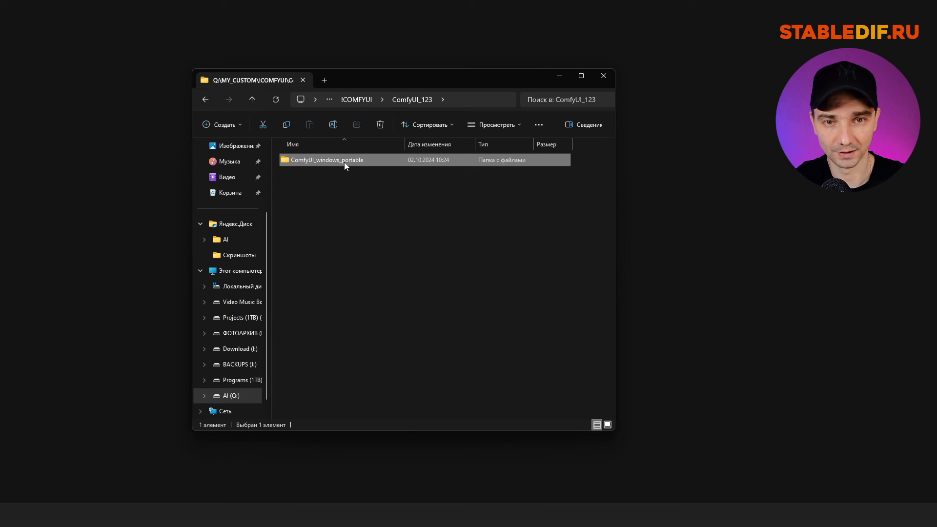
double_click(344, 162)
left_click_drag(345, 262, 298, 160)
right_click(297, 160)
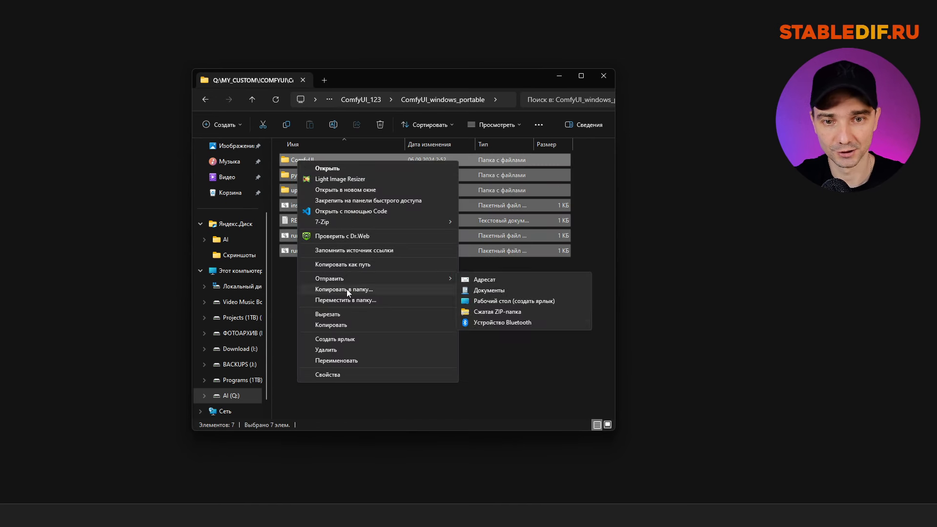
left_click(337, 314)
left_click(205, 99)
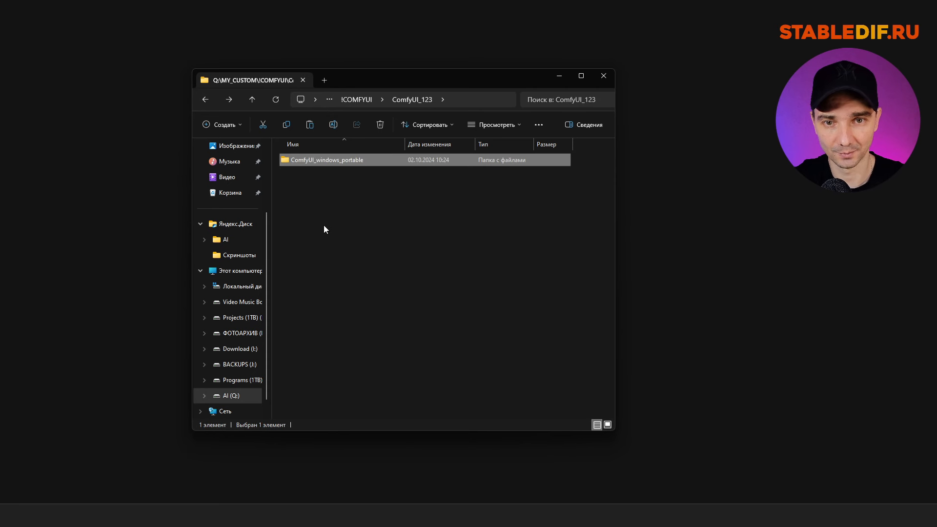
right_click(324, 226)
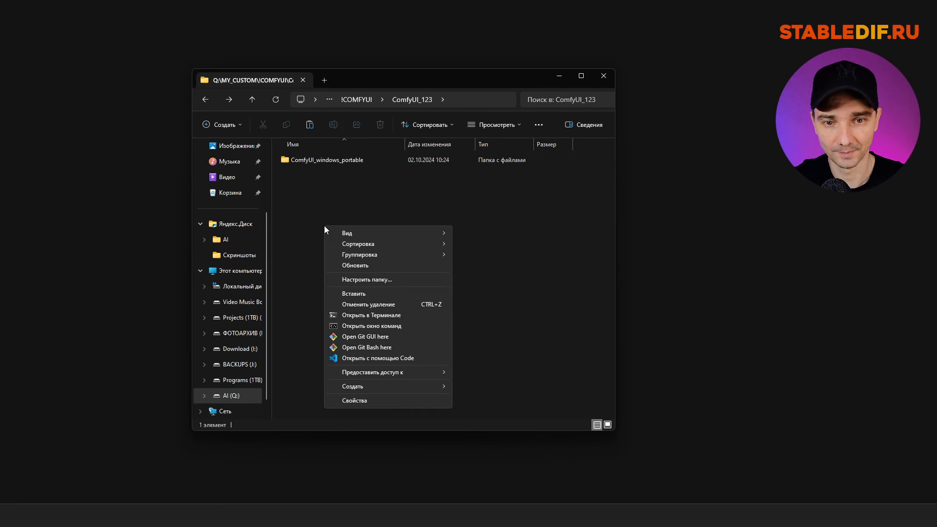
left_click(365, 293)
left_click(339, 158)
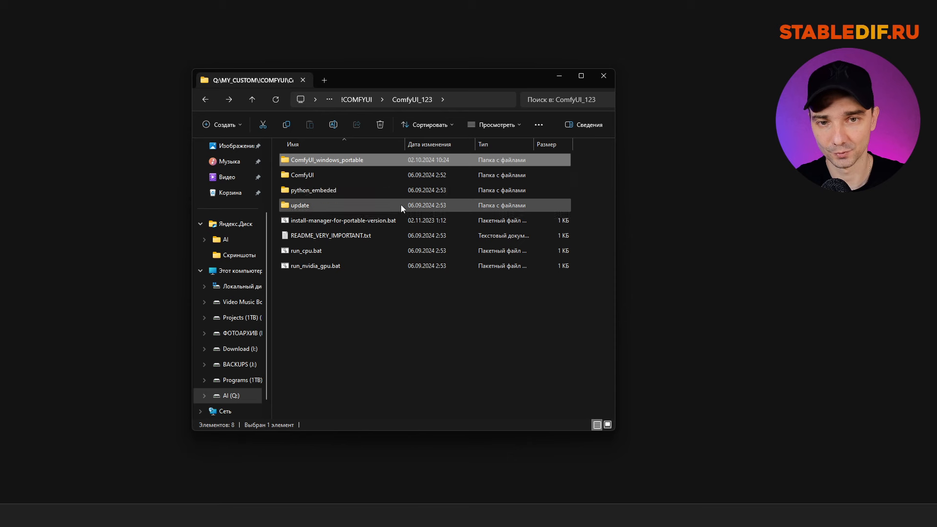
key("Delete")
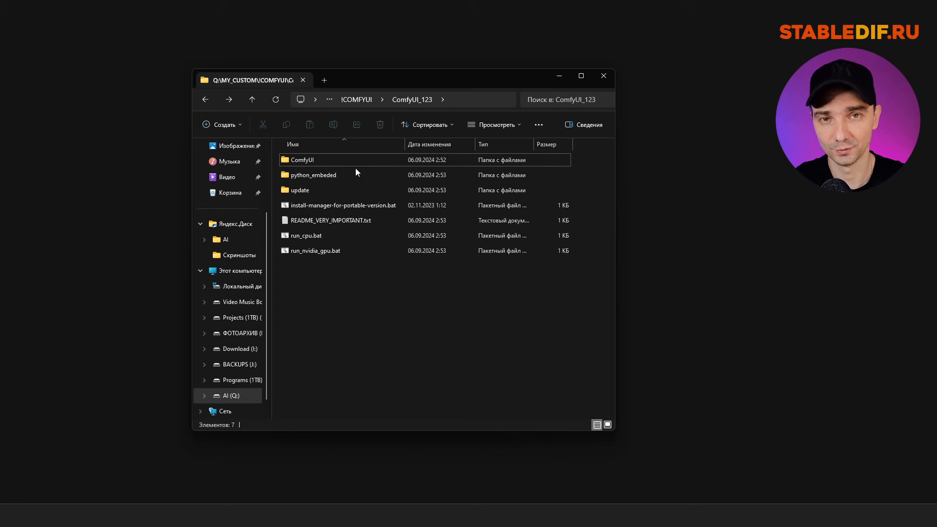
Switch to Chrome, copy the Flux.1-dev-Controlnet-Upscaler repository name and start downloading diffusion_pytorch_model.safetensors.
key("alt+Tab")
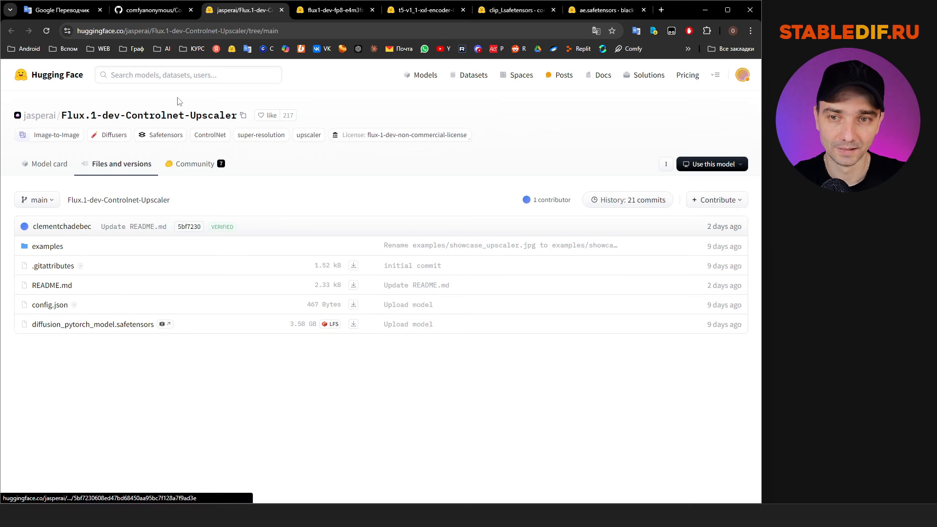
left_click(244, 117)
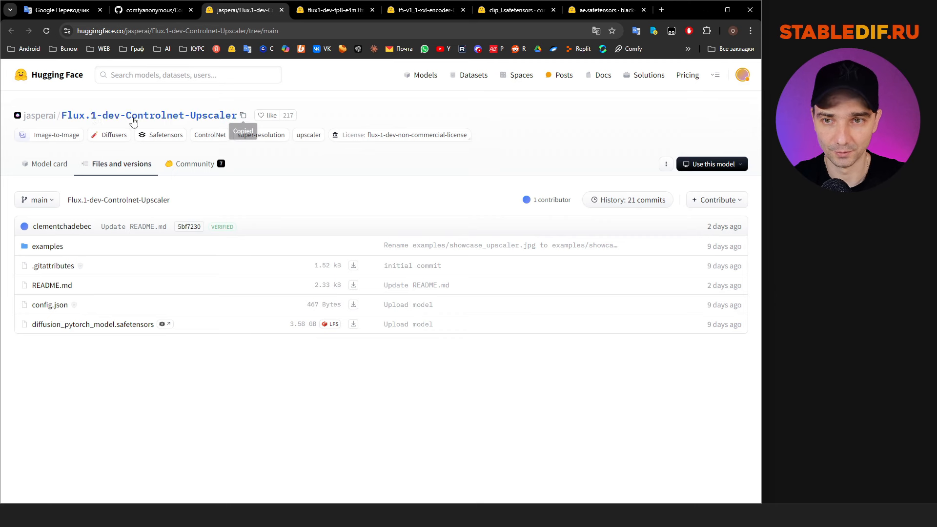
left_click(353, 325)
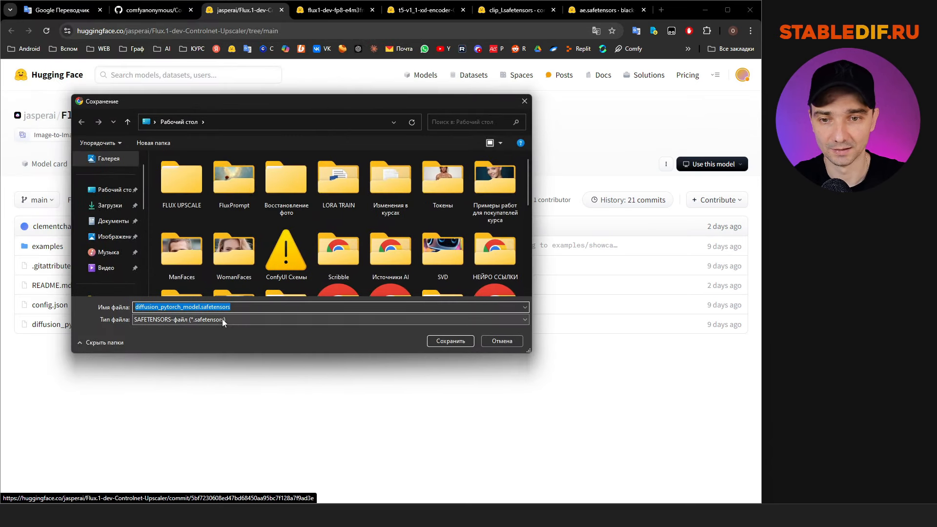
Rename the model file being saved to Flux.1-dev-Controlnet-Upscaler.safetensors, keeping the .safetensors extension and leaving out the jasperai/ prefix.
left_click(200, 307)
left_click_drag(200, 307, 104, 307)
right_click(162, 307)
left_click(191, 350)
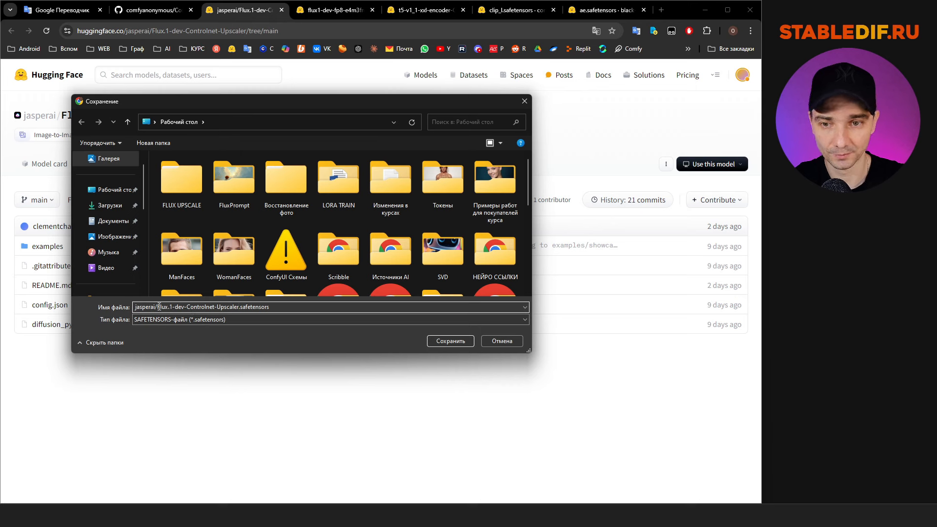
left_click_drag(157, 307, 119, 311)
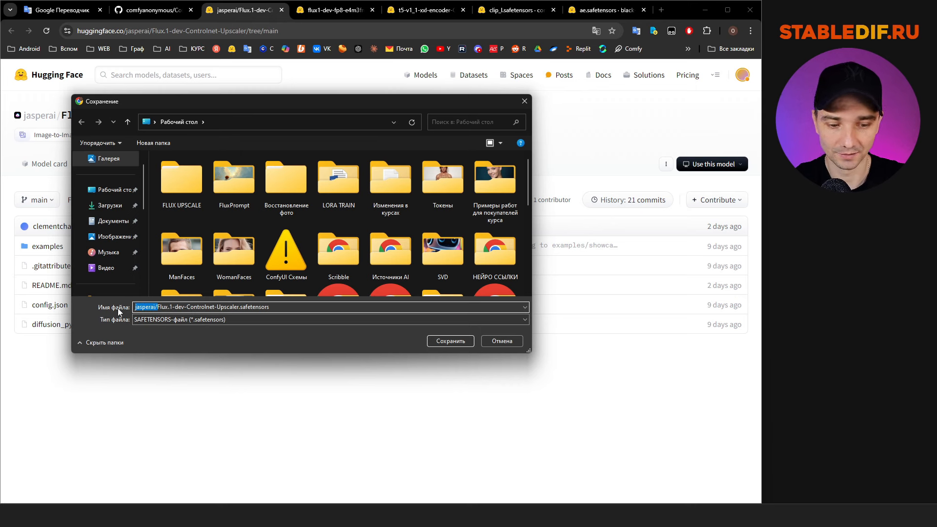
key("BackSpace")
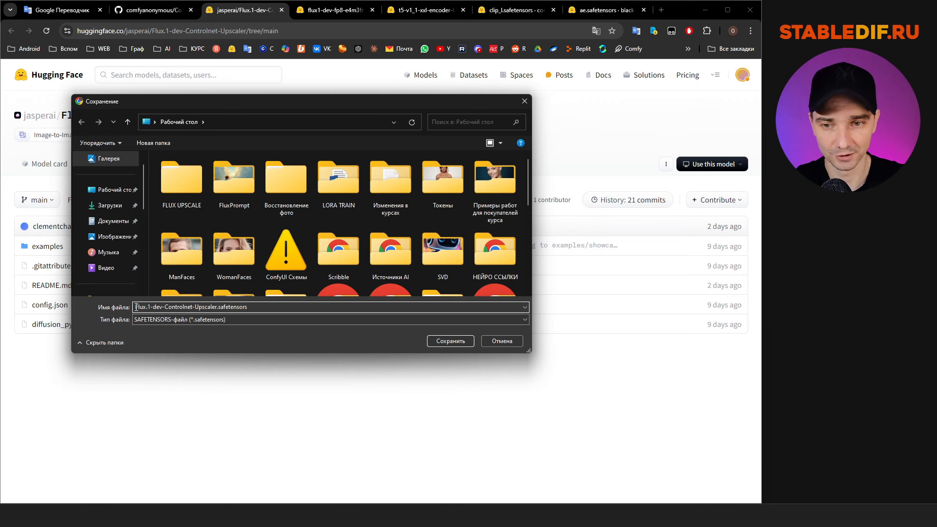
left_click_drag(137, 307, 218, 312)
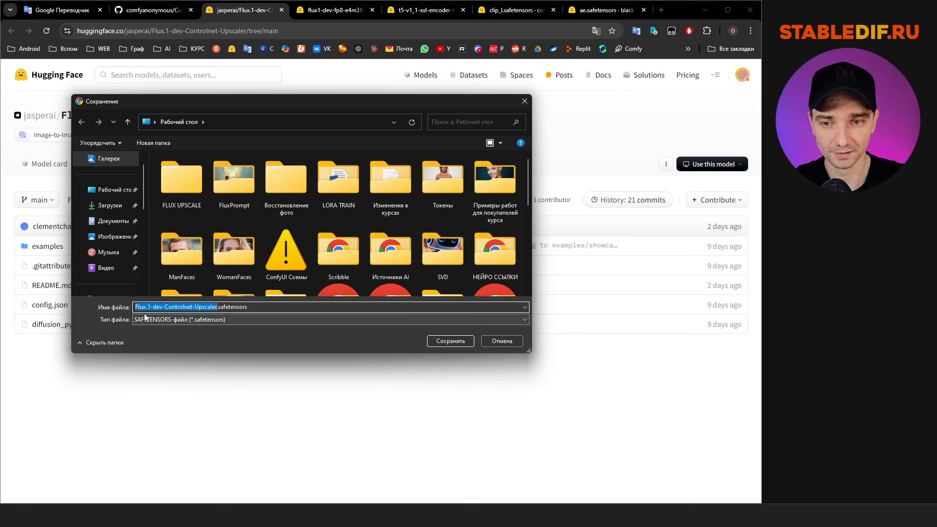
left_click_drag(247, 307, 220, 308)
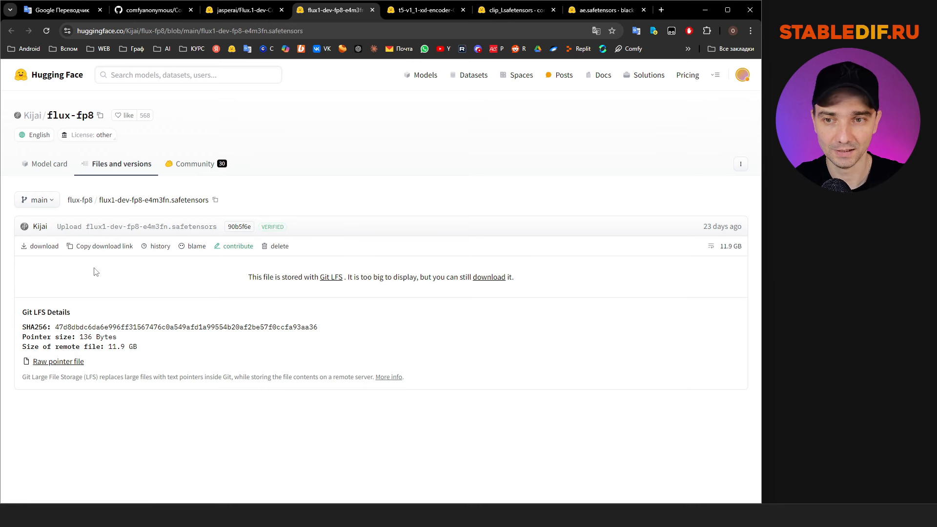
Start downloading flux1-dev-fp8-e4m3fn.safetensors and check the size of the t5-v1_1-xxl-encoder-Q4_K_S.gguf encoder file.
left_click(45, 247)
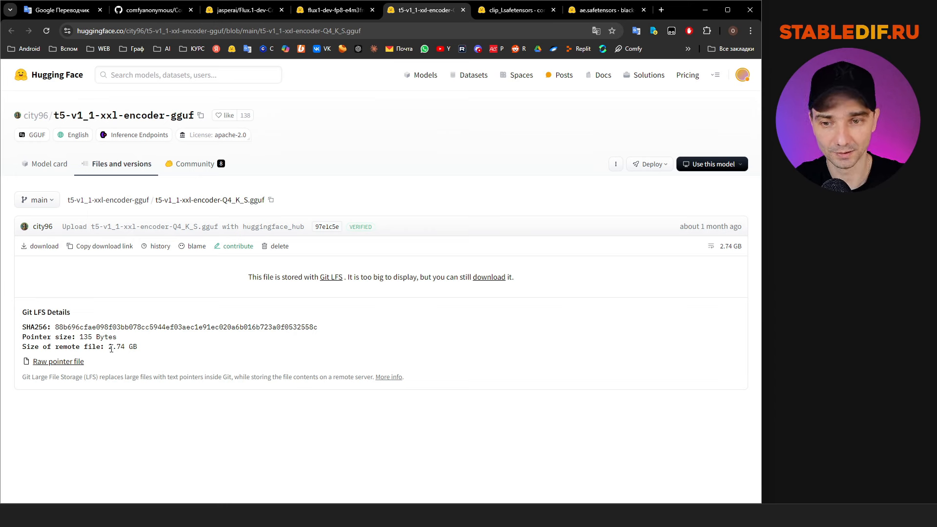
left_click_drag(110, 349, 125, 349)
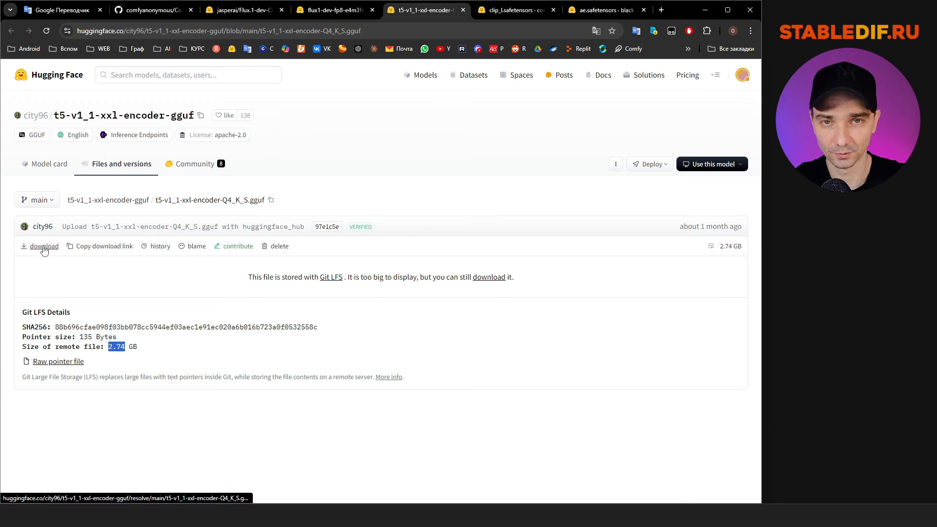
key("ctrl+Tab")
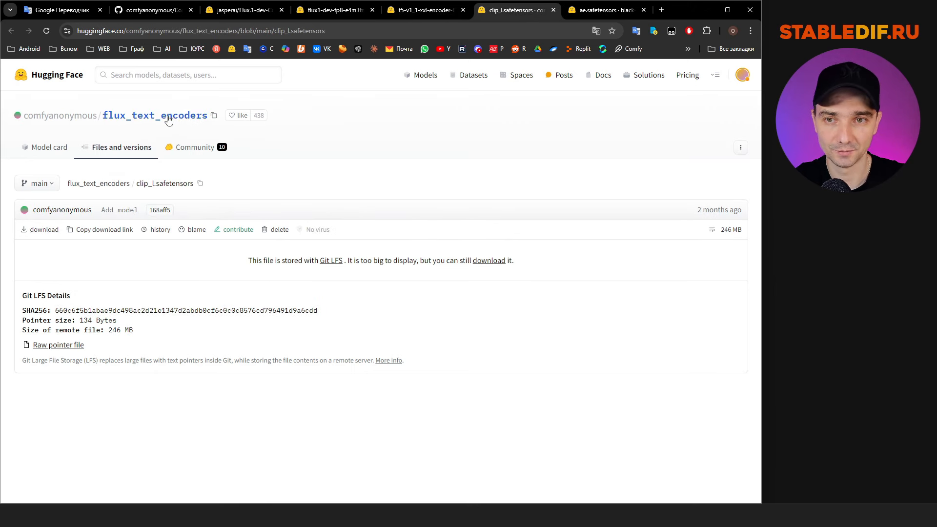
Start the downloads of clip_l.safetensors from flux_text_encoders and ae.safetensors from FLUX.1-dev.
left_click(47, 229)
double_click(160, 307)
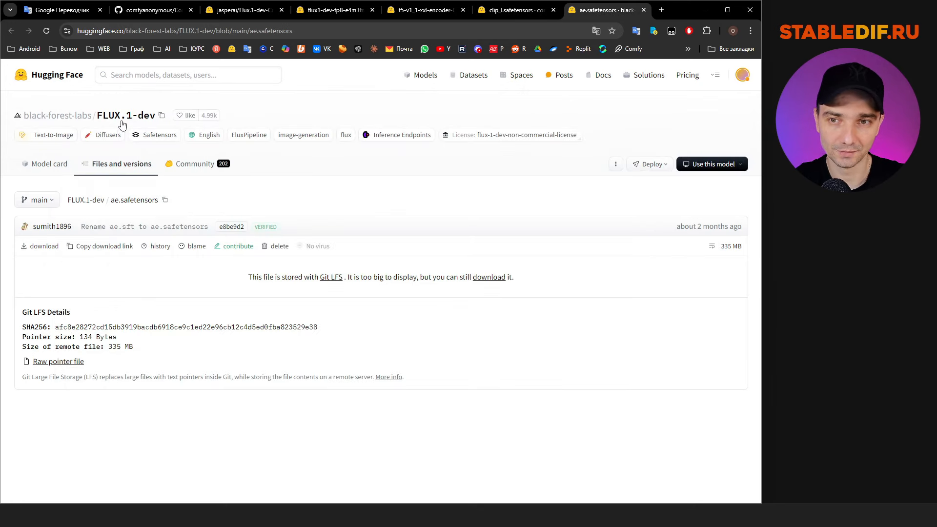
left_click(42, 247)
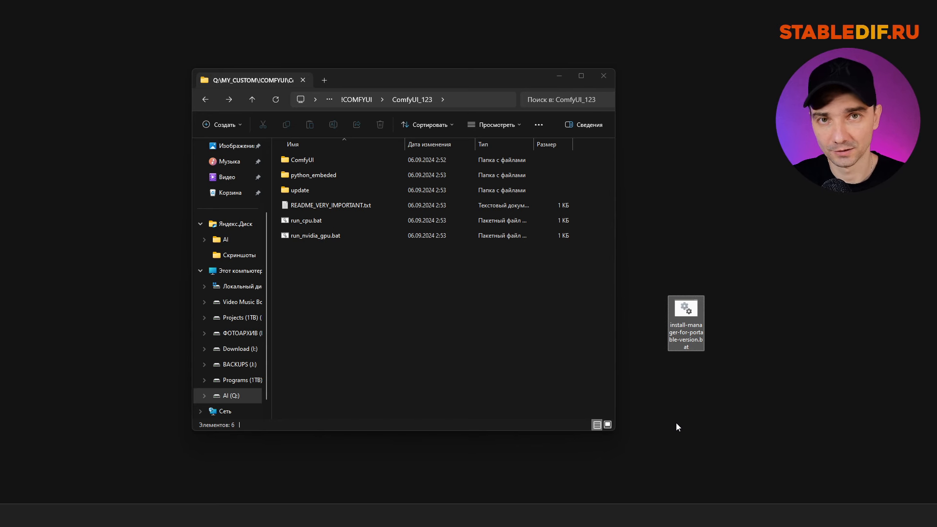
Move install-manager-for-portable-version.bat from the desktop into the ComfyUI_123 folder.
left_click(687, 309)
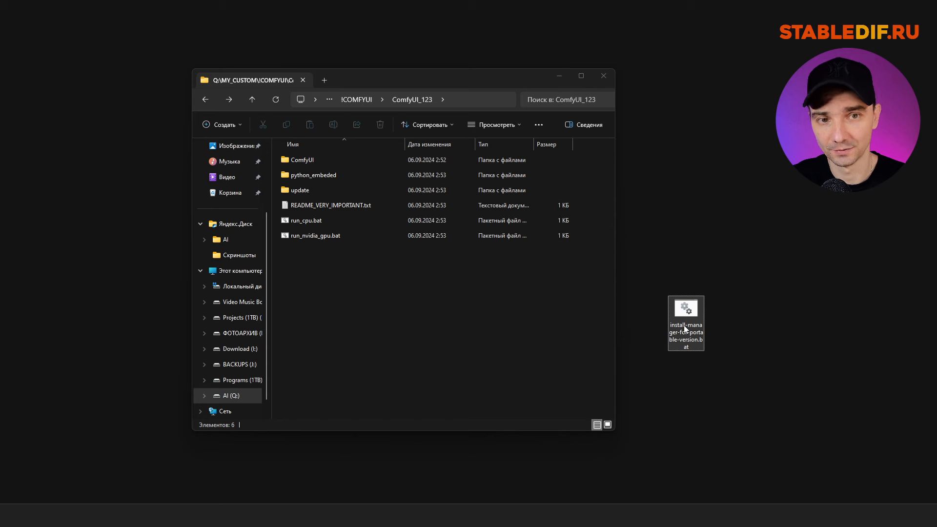
left_click_drag(693, 312, 396, 310)
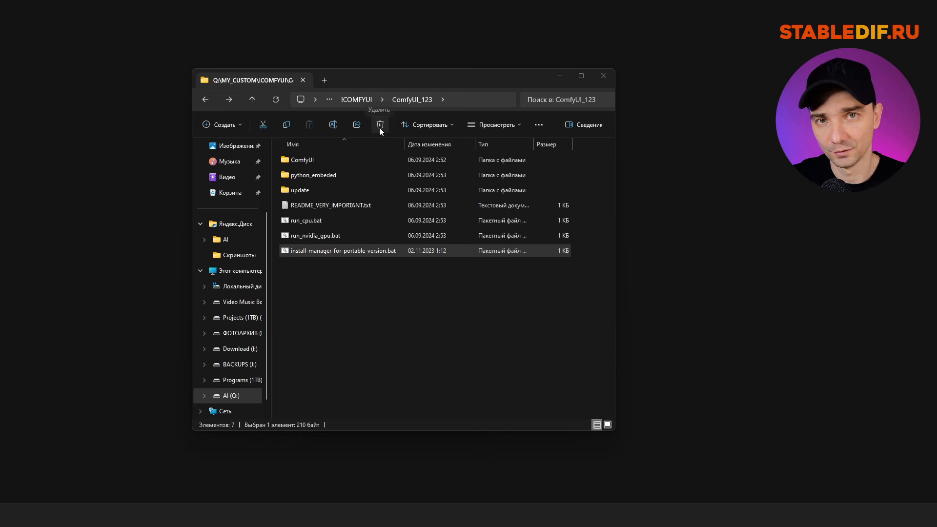
Open the ComfyUI\models\controlnet folder inside ComfyUI_123 to check where the Flux upscaler ControlNet file belongs.
double_click(305, 160)
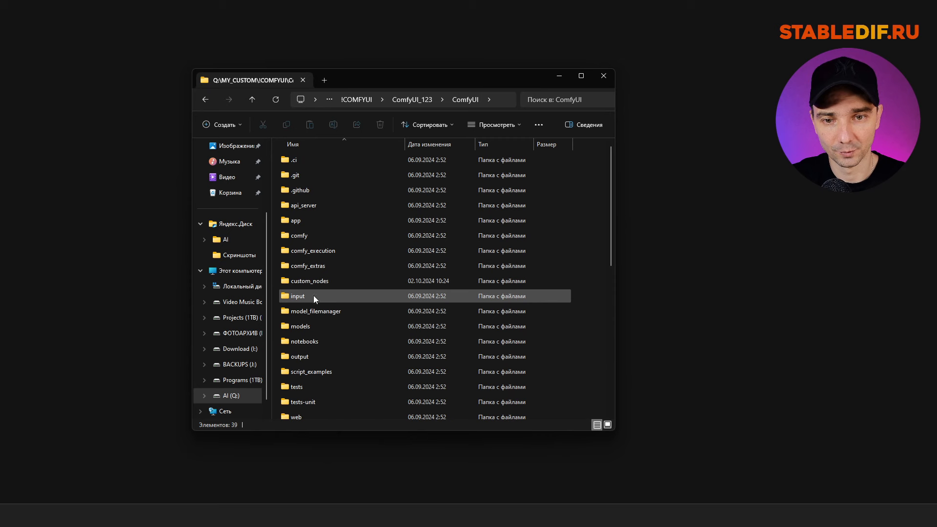
double_click(309, 325)
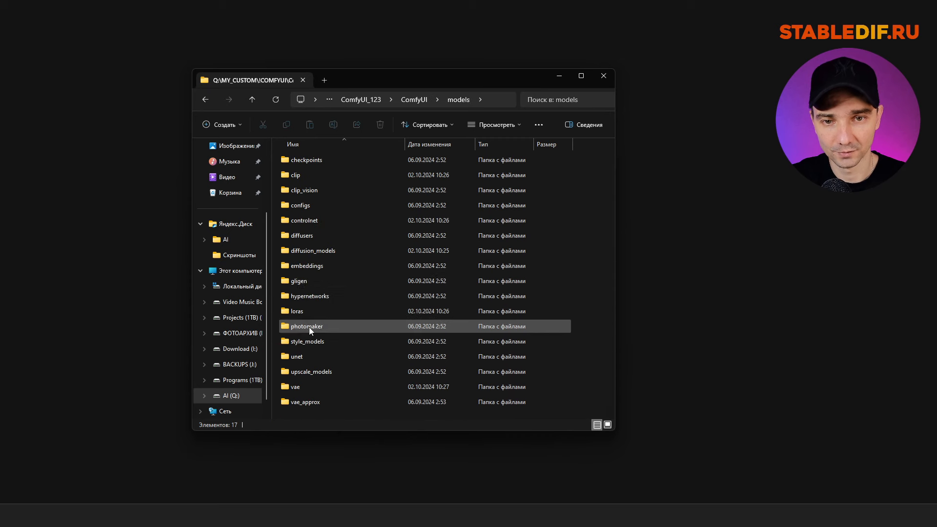
left_click(332, 224)
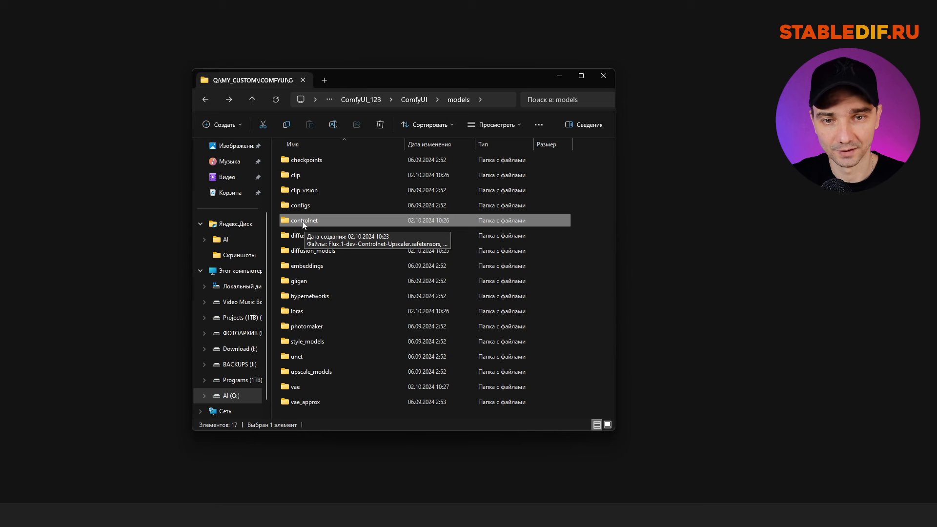
double_click(313, 223)
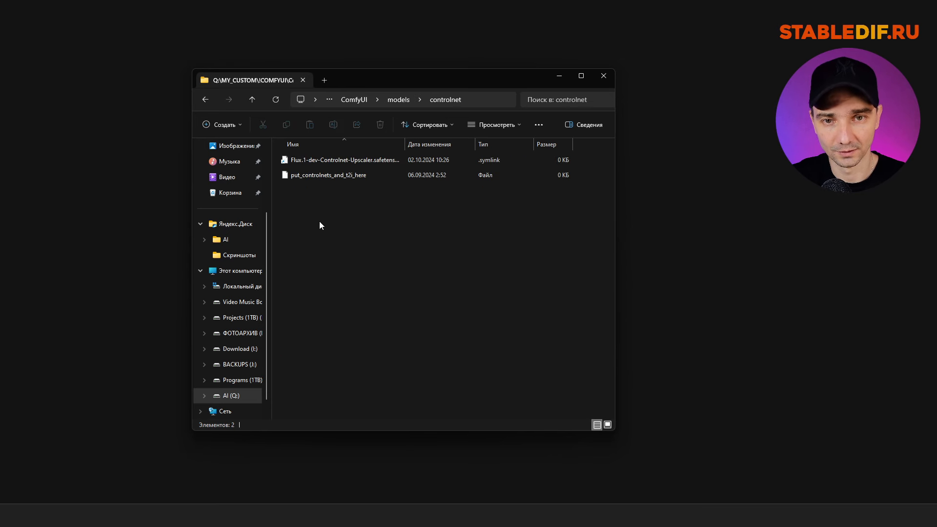
Check the upscaler file in the controlnet folder and flux1-dev-fp8.safetensors in the diffusion_models folder.
left_click(308, 165)
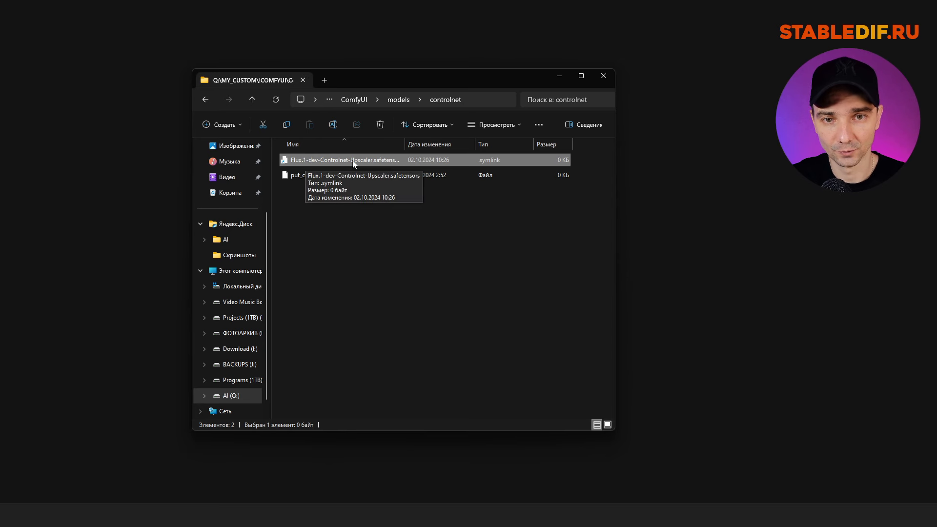
key("alt+Left")
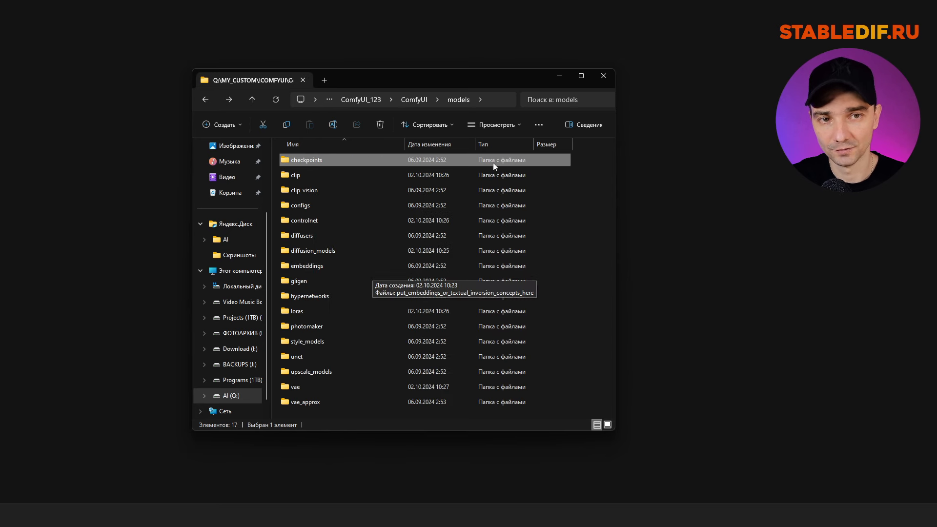
double_click(317, 251)
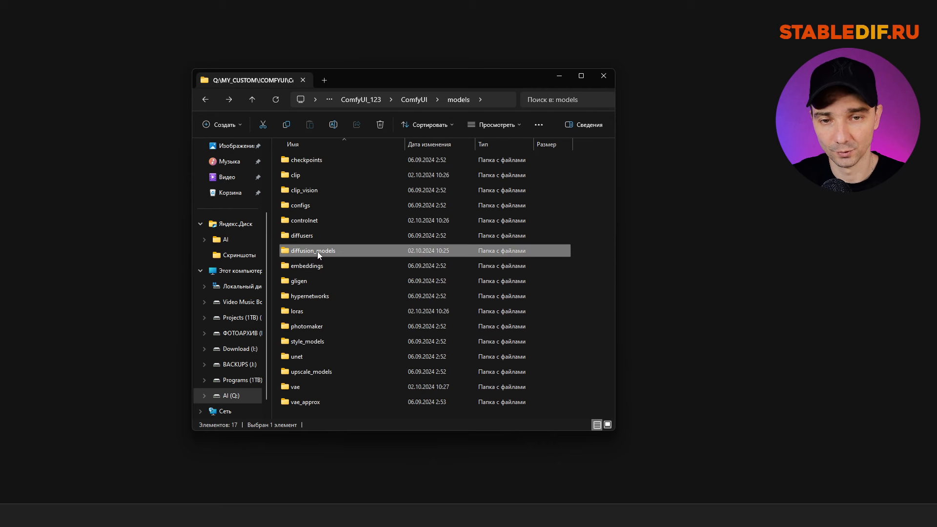
left_click(315, 160)
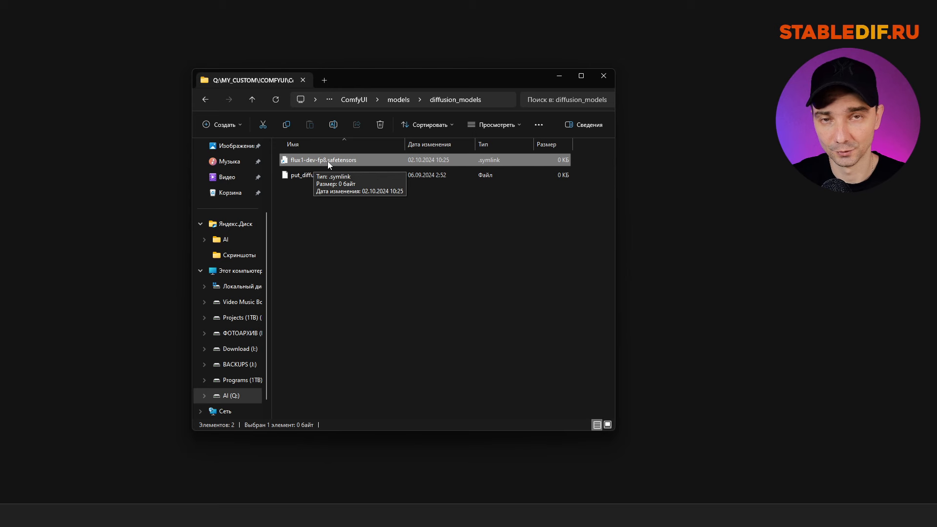
left_click(205, 99)
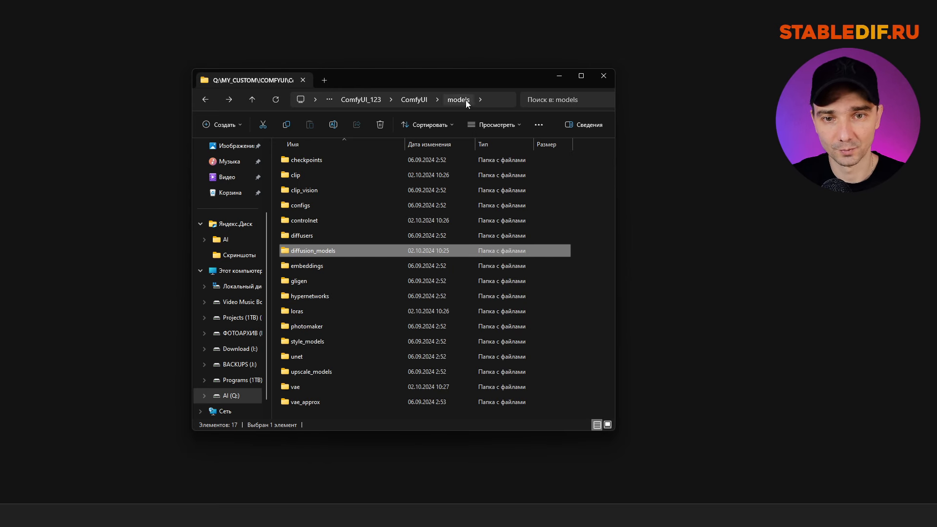
Check the text encoder files in the models\clip folder and the VAE file in the models\vae folder.
double_click(300, 175)
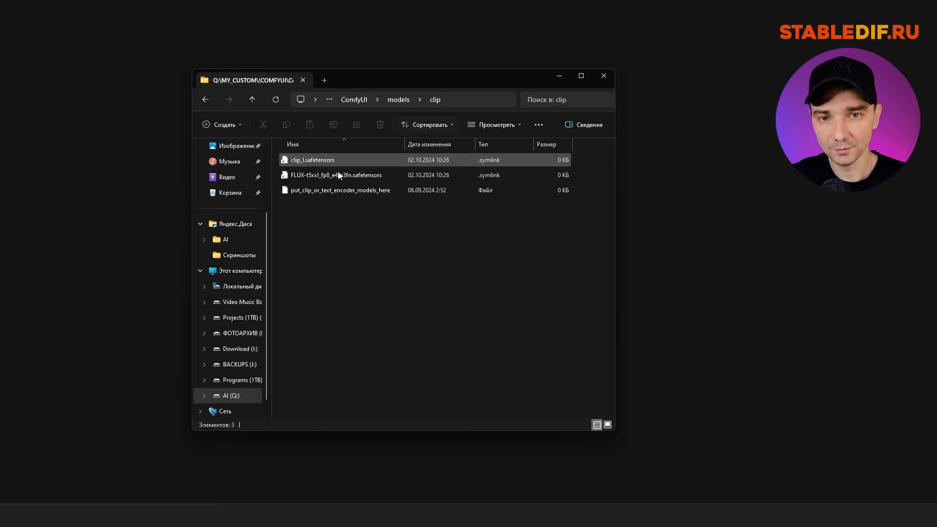
left_click(305, 160)
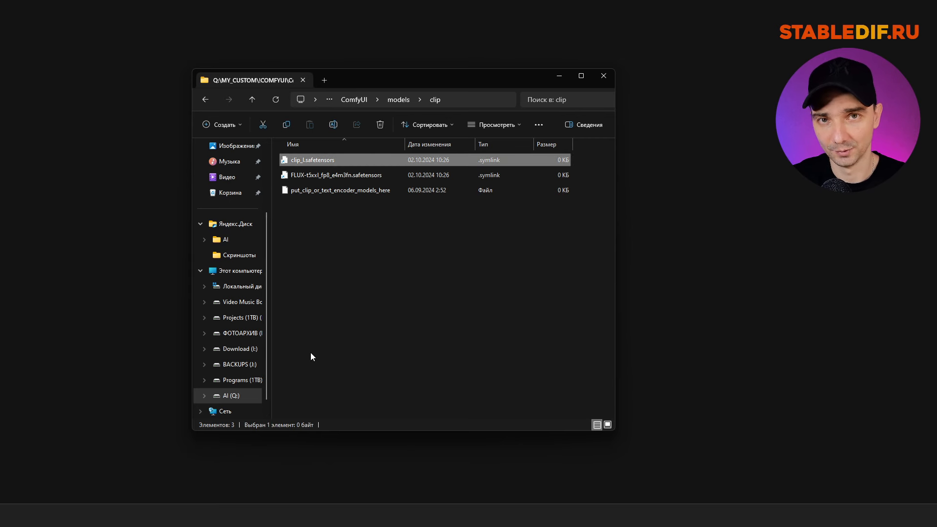
key("alt+Left")
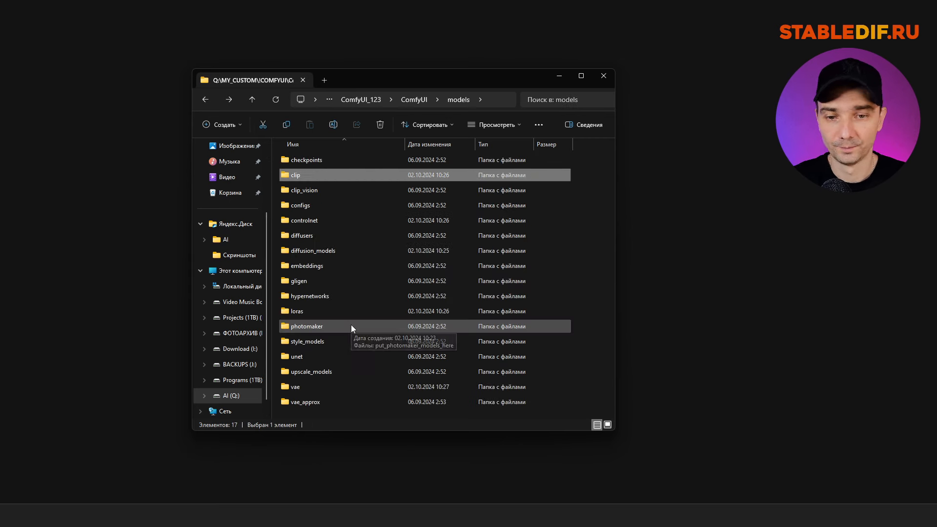
double_click(297, 387)
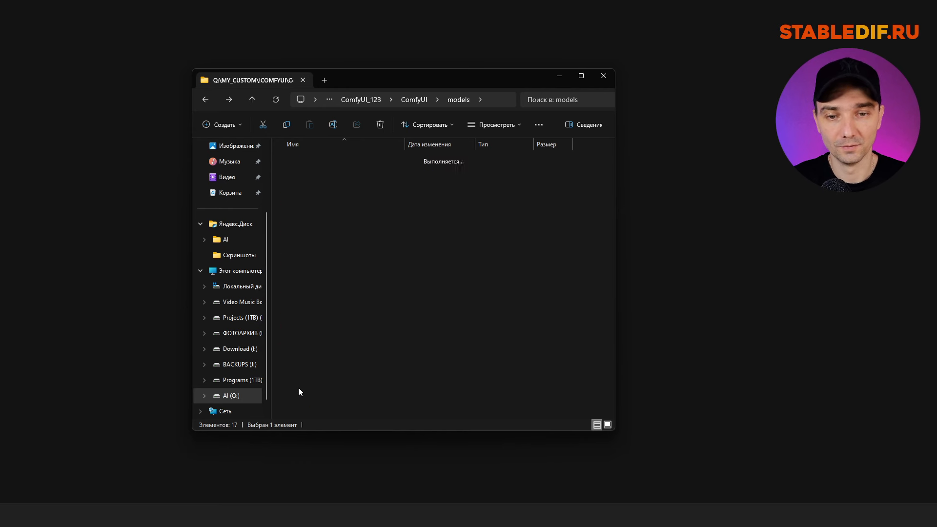
left_click(292, 161)
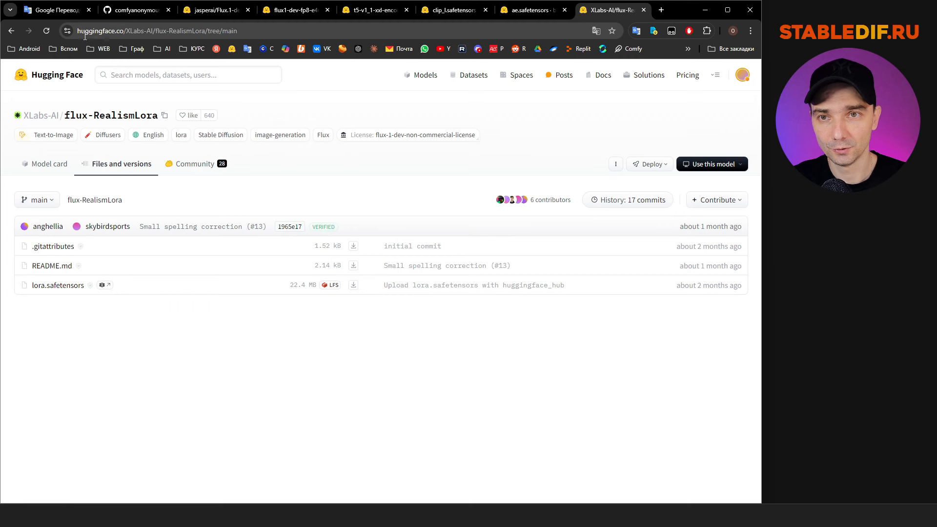
Download lora.safetensors from XLabs-AI/flux-RealismLora and save it to the desktop as flux-RealismLora.safetensors.
left_click(164, 115)
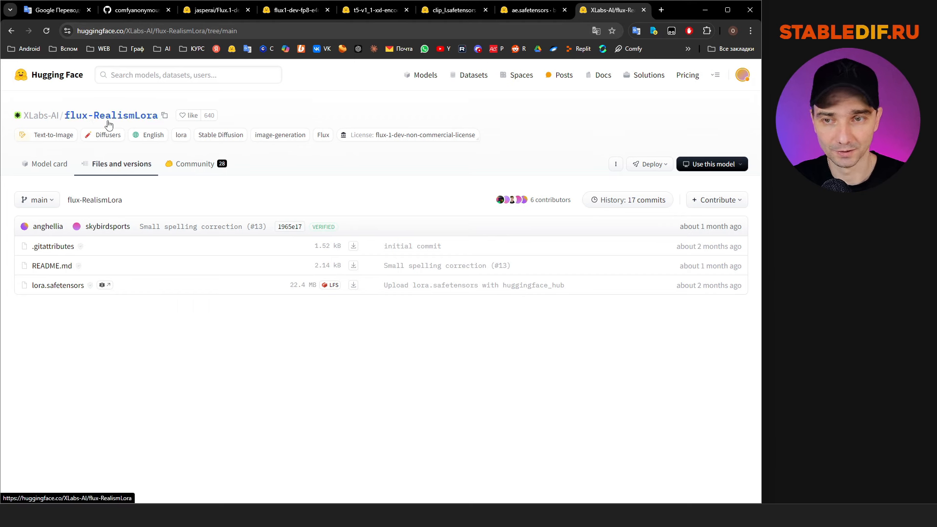
left_click(354, 287)
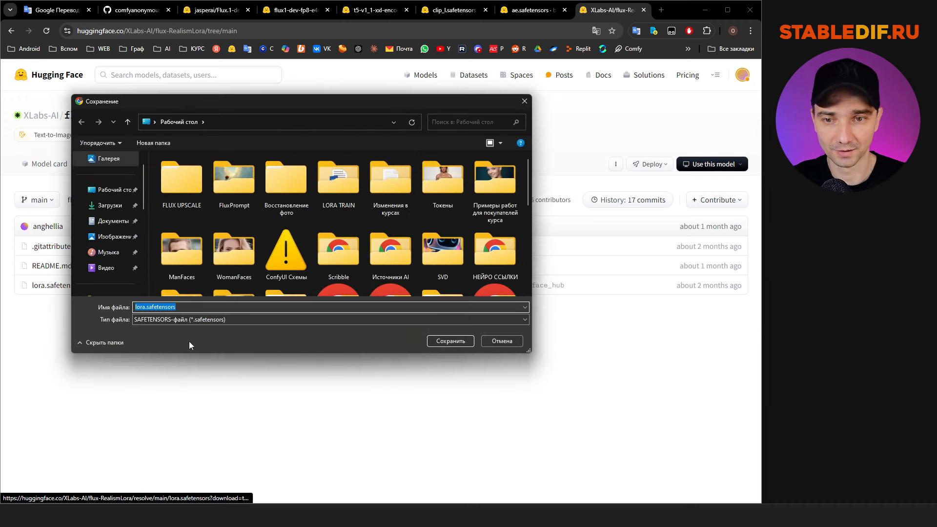
double_click(142, 308)
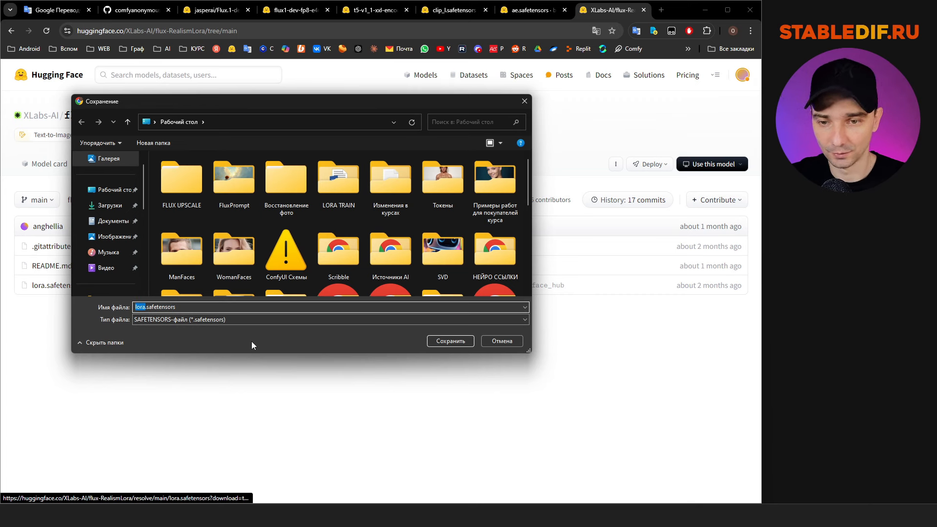
type("XLabs-AI/flux-RealismLora")
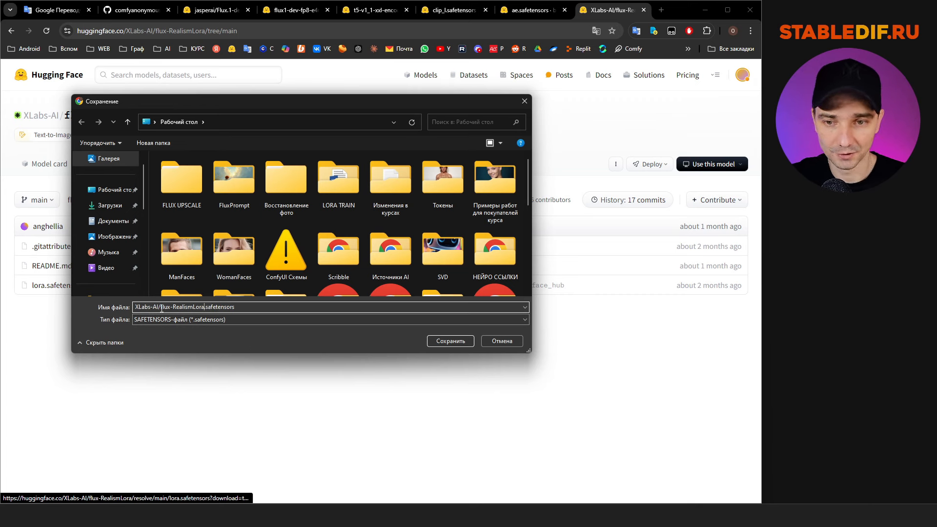
left_click_drag(161, 307, 135, 307)
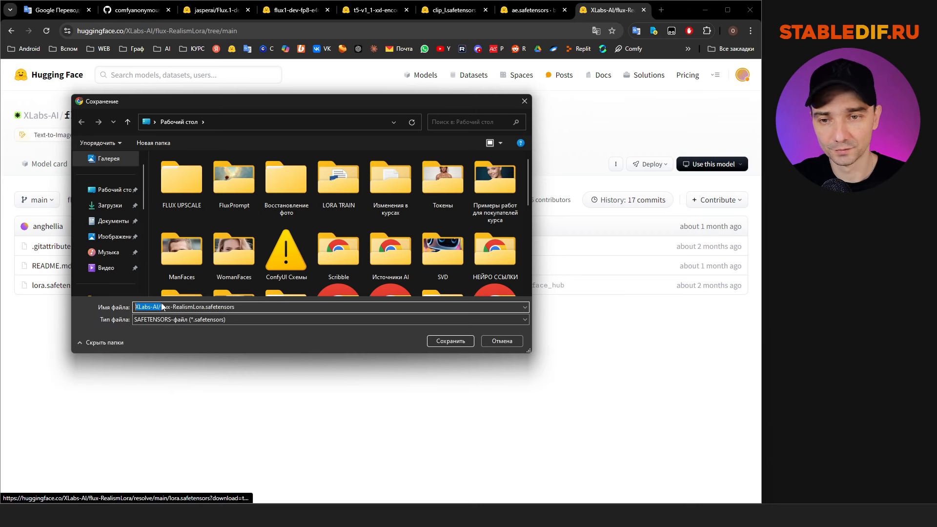
key("BackSpace")
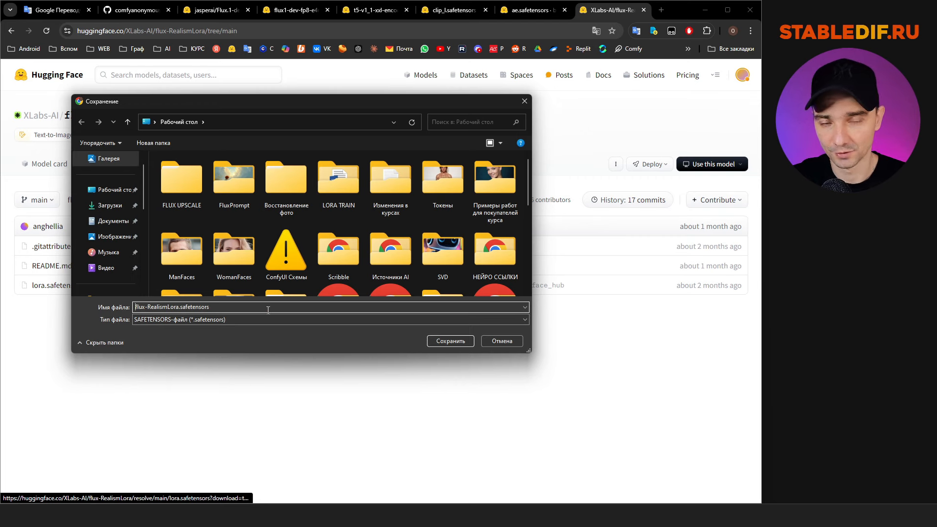
left_click(449, 340)
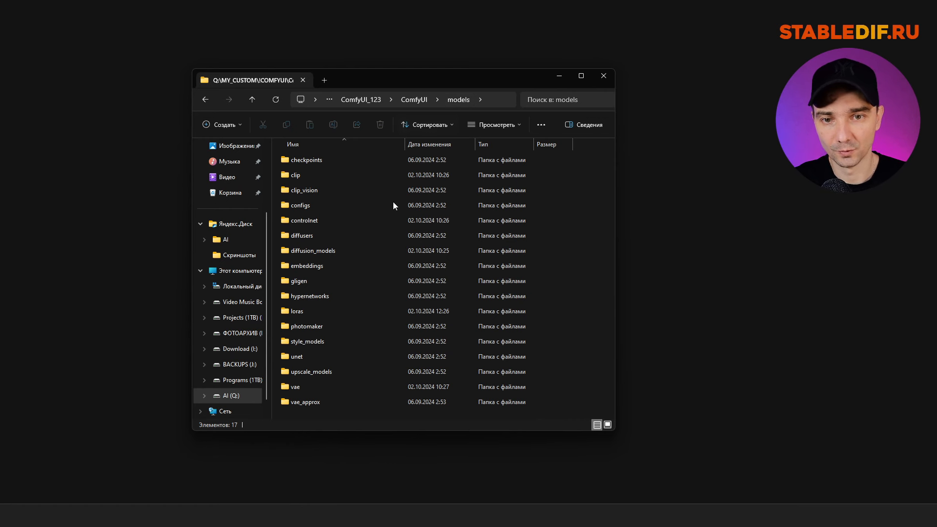
Check flux-RealismLora.safetensors in the models\loras folder and launch ComfyUI with run_nvidia_gpu.bat from the ComfyUI_123 folder.
double_click(285, 315)
left_click(321, 158)
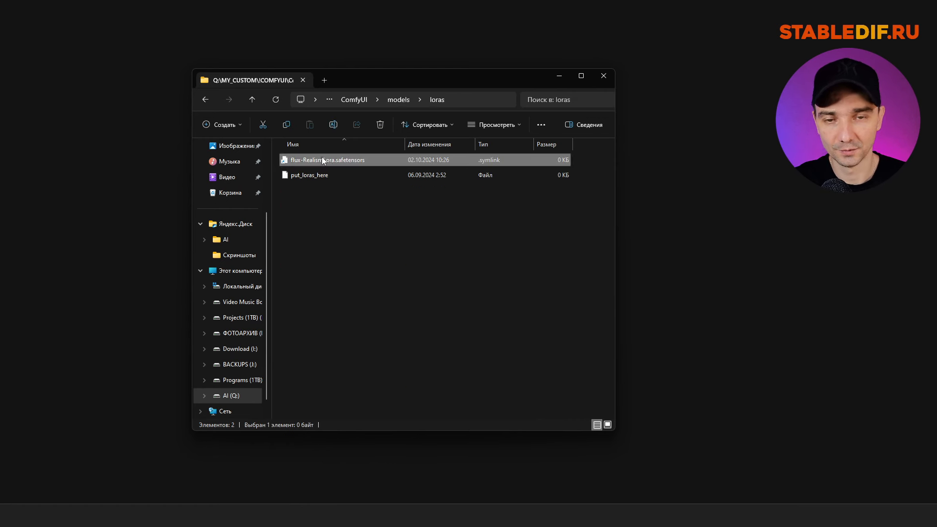
left_click(356, 100)
left_click(413, 99)
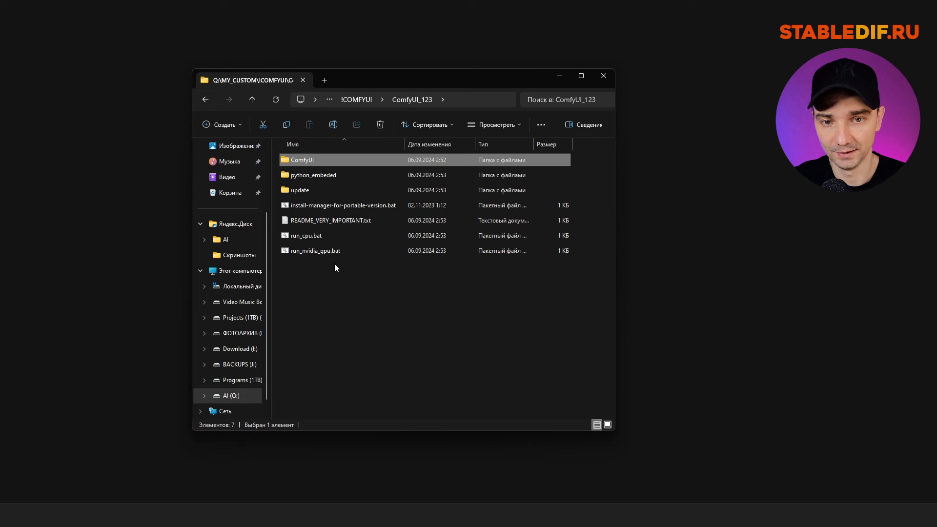
left_click(325, 254)
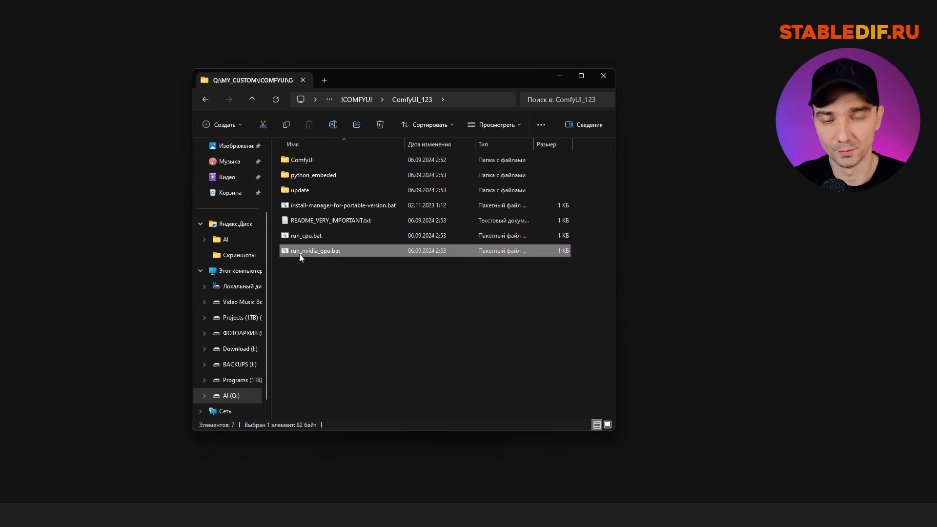
double_click(325, 252)
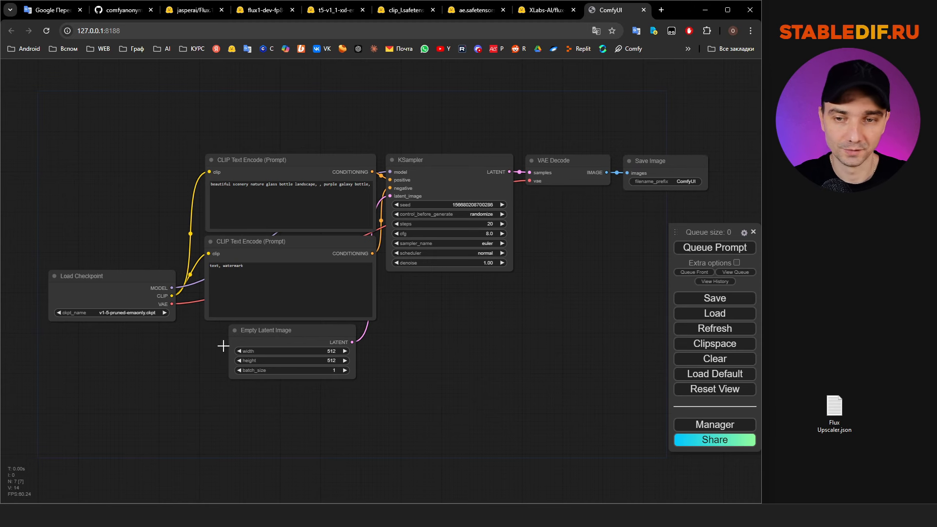
Move the Load Checkpoint node up beside the prompt nodes and look at the Civitai models page.
left_click_drag(129, 279, 126, 246)
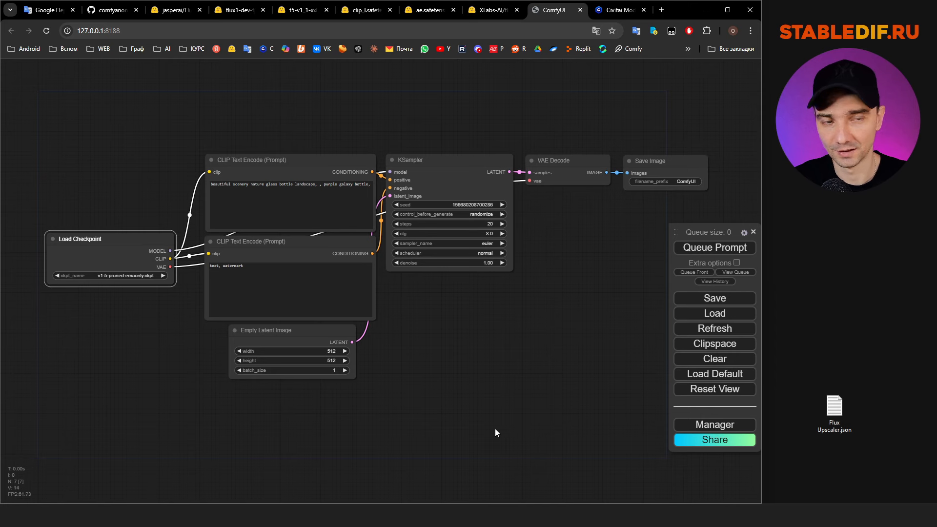
left_click_drag(127, 239, 127, 237)
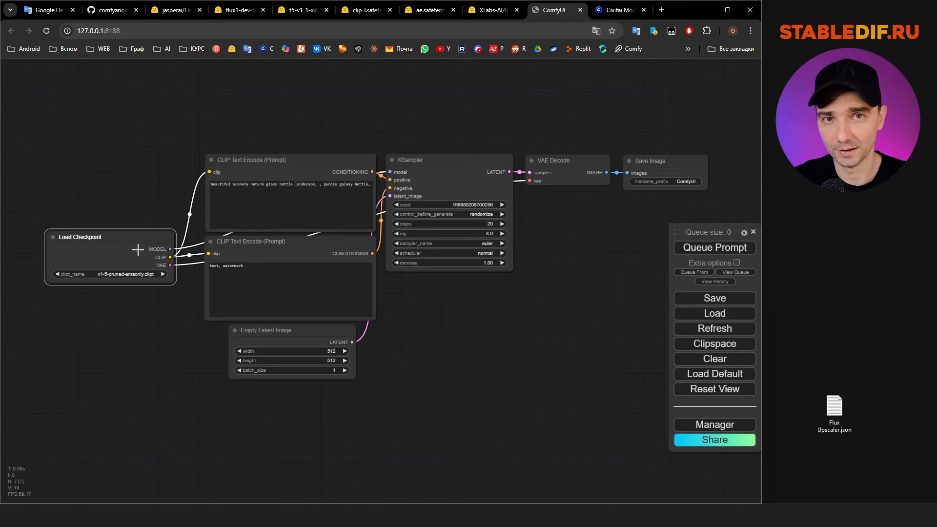
left_click(617, 10)
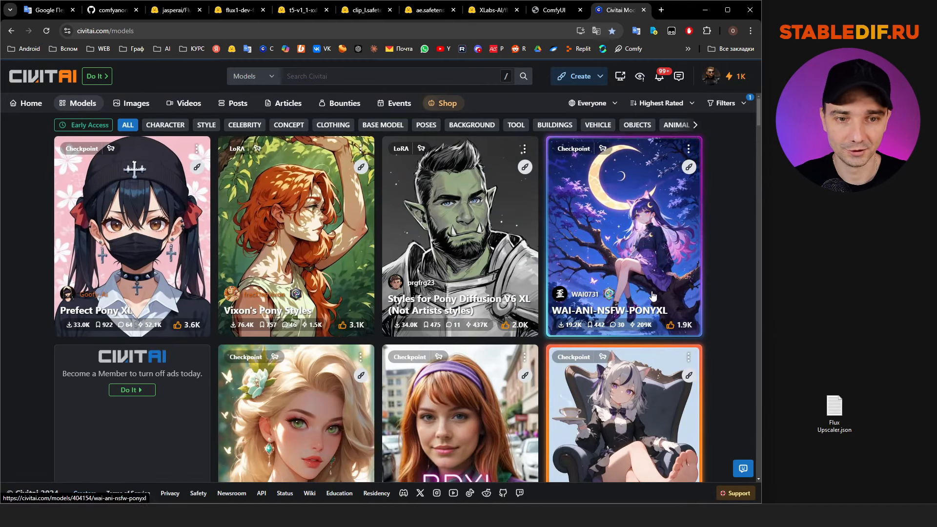
left_click(556, 9)
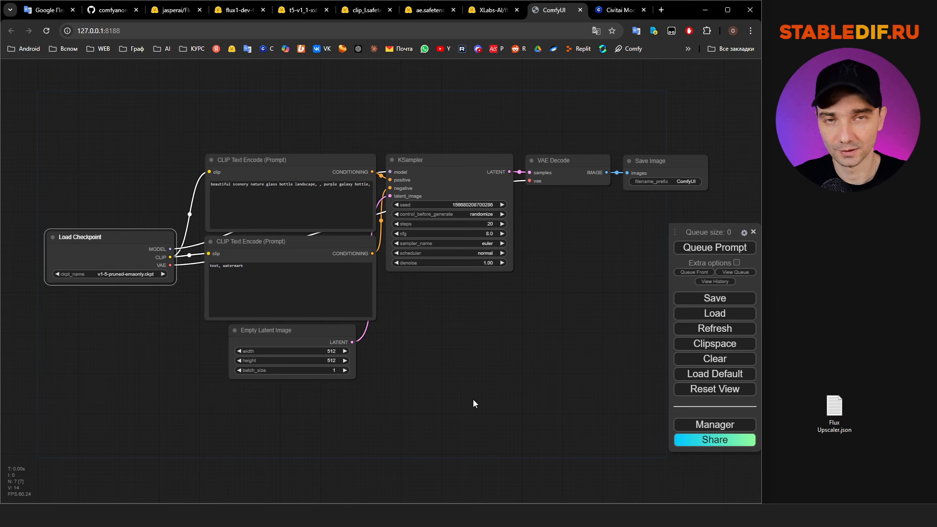
Load the Flux Upscaler.json workflow from the desktop into ComfyUI, review the missing node types and dismiss the list.
left_click(837, 412)
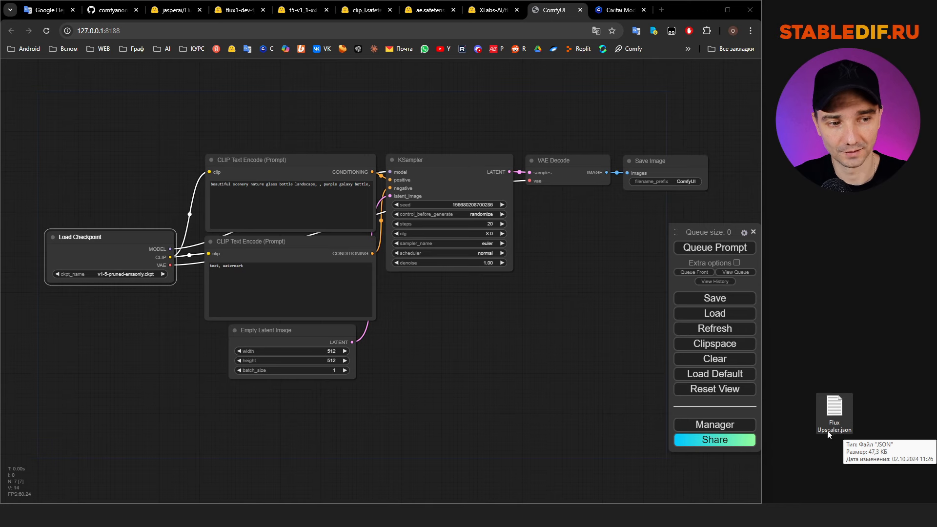
left_click_drag(842, 406, 454, 345)
scroll(420, 294, "down", 5)
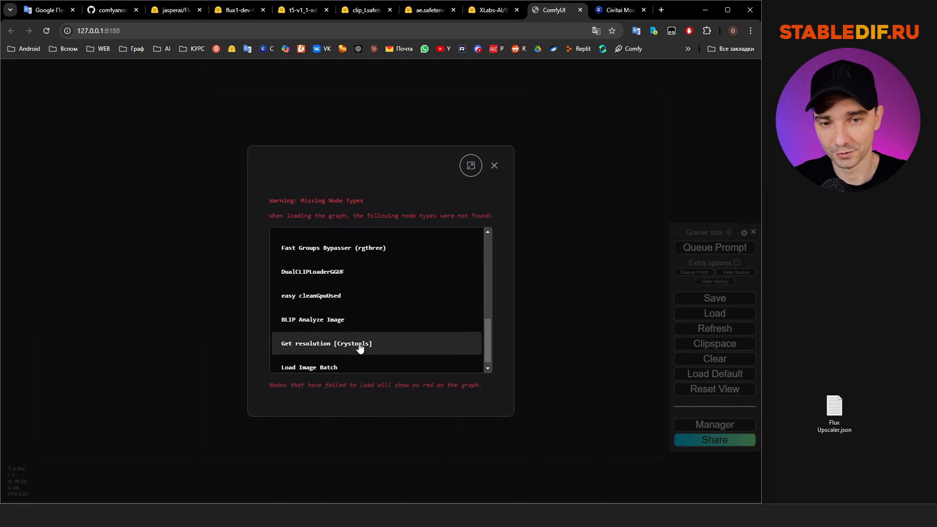
scroll(360, 346, "up", 5)
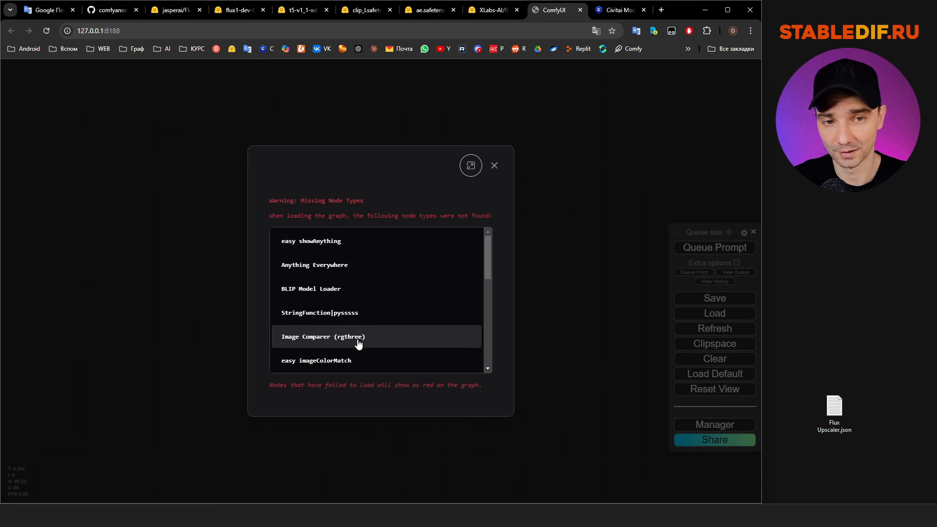
left_click(495, 166)
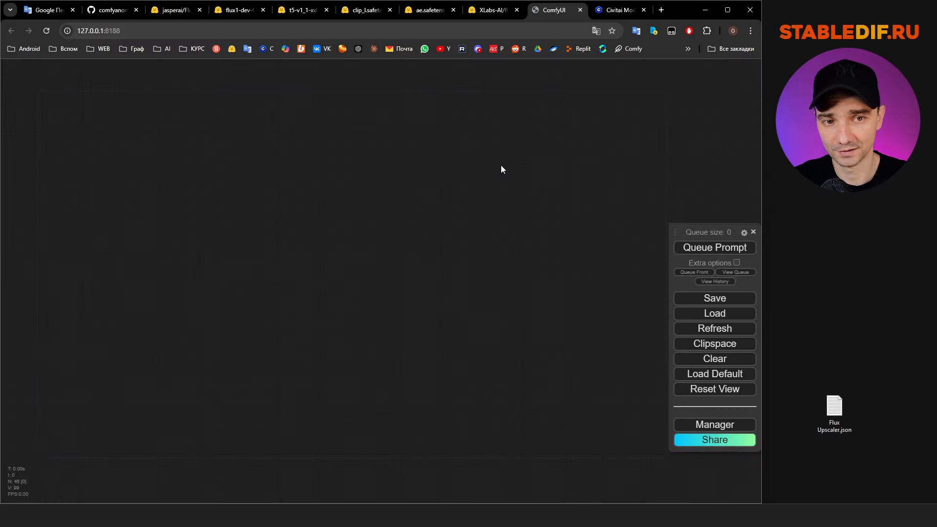
Examine the red nodes across the loaded workflow and move the floating queue menu higher.
scroll(323, 285, "down", 10)
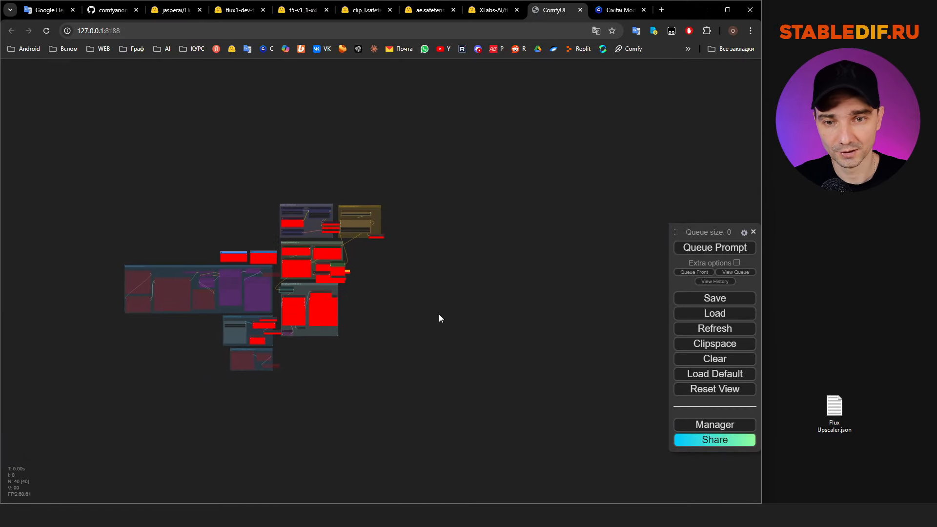
scroll(449, 413, "up", 6)
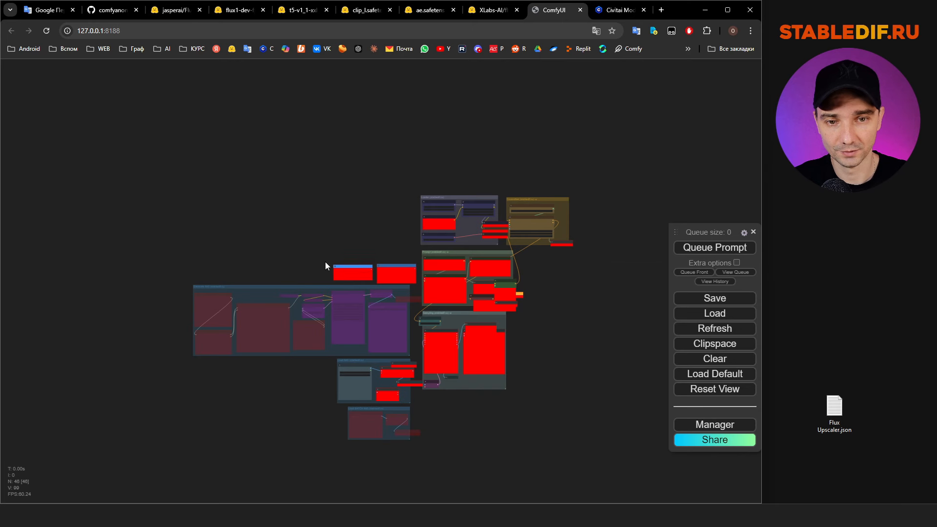
left_click_drag(296, 175, 288, 176)
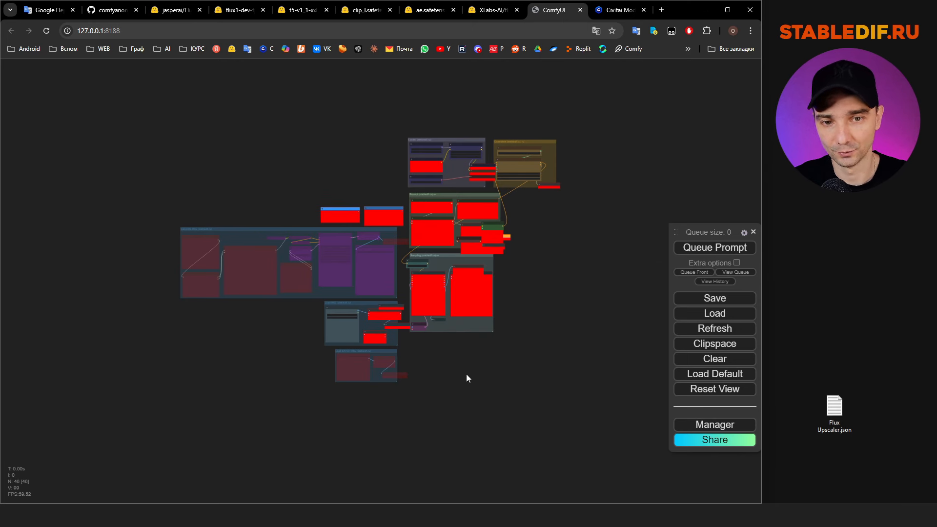
scroll(467, 342, "up", 2)
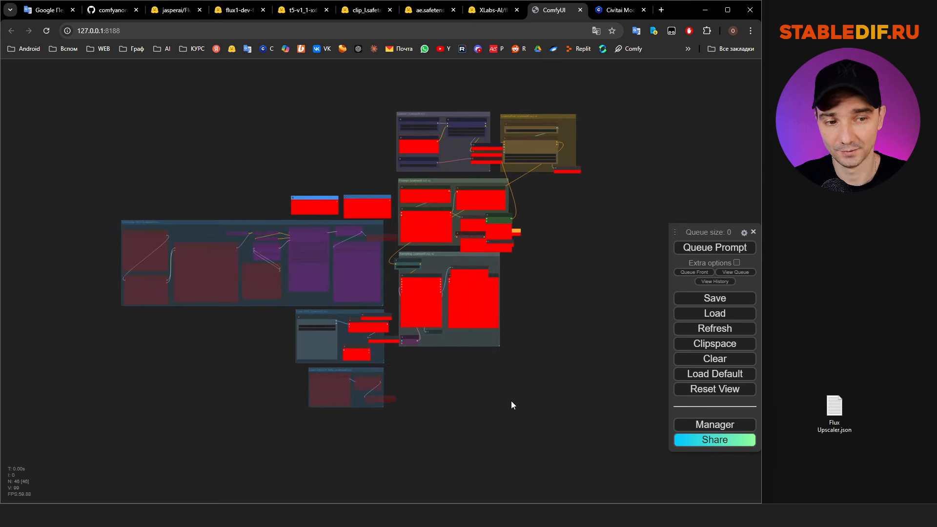
left_click_drag(512, 401, 499, 406)
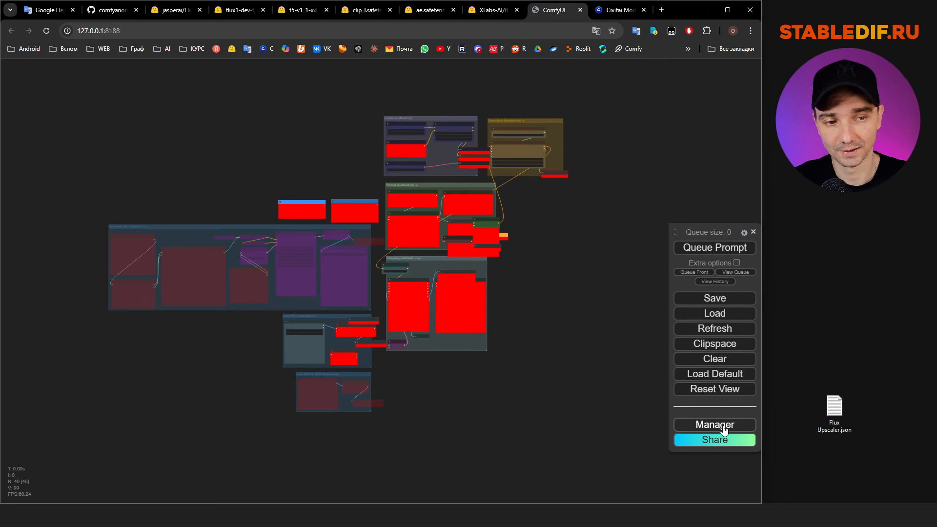
left_click_drag(679, 232, 691, 194)
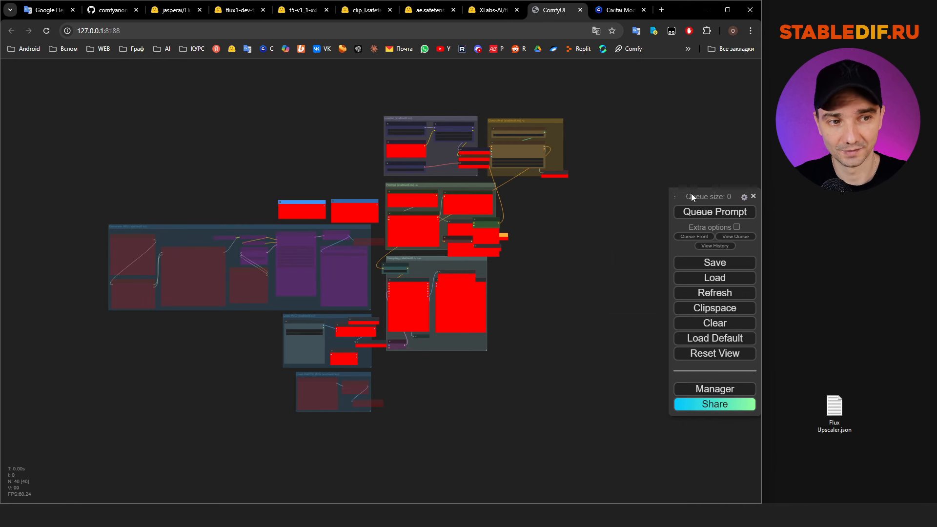
Set the new menu and workflow management option to Top in the ComfyUI settings and close them.
left_click(745, 198)
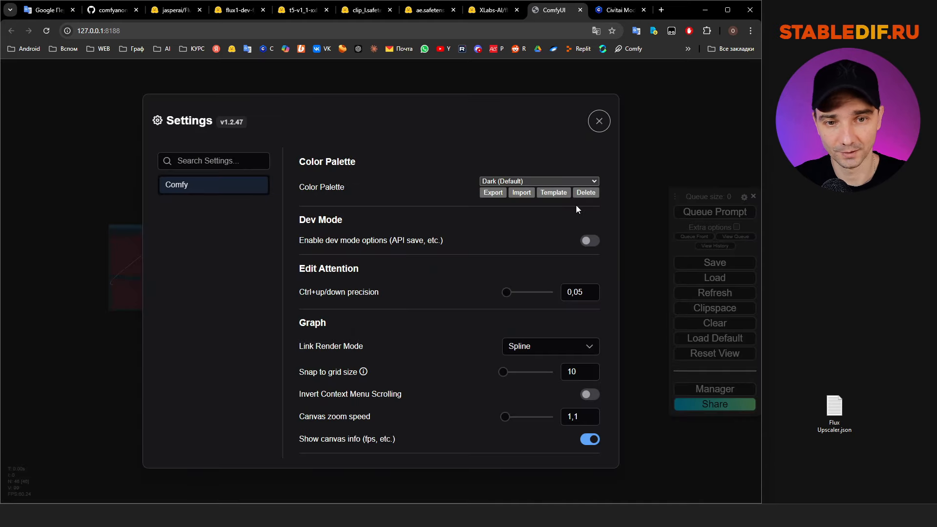
scroll(522, 213, "down", 3)
scroll(522, 213, "down", 7)
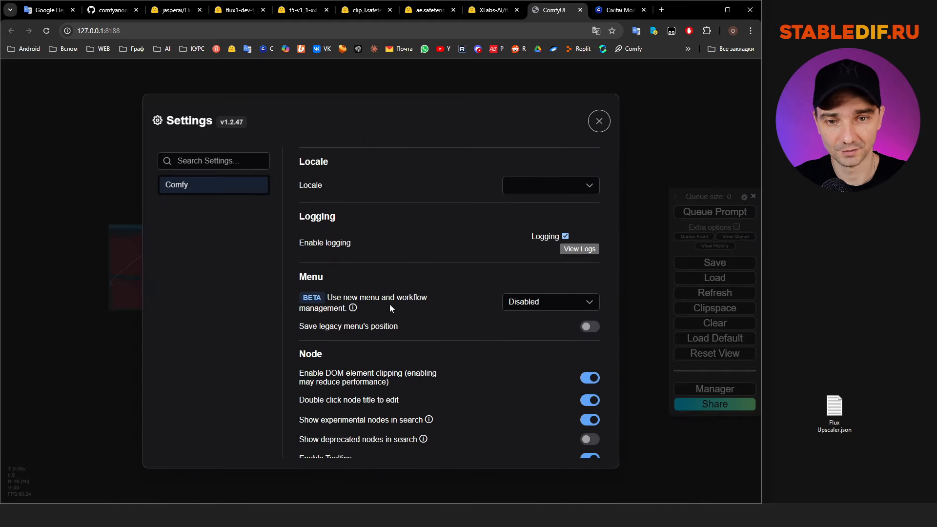
left_click(546, 305)
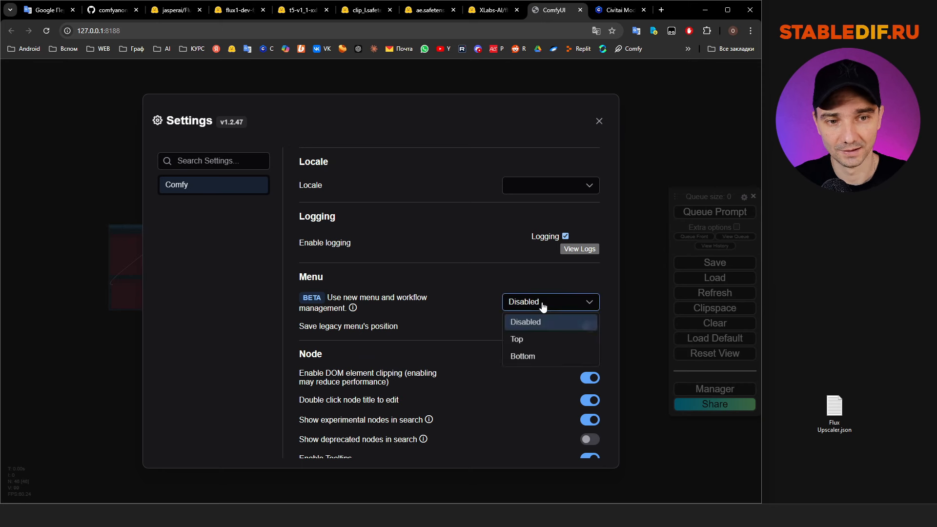
left_click(535, 342)
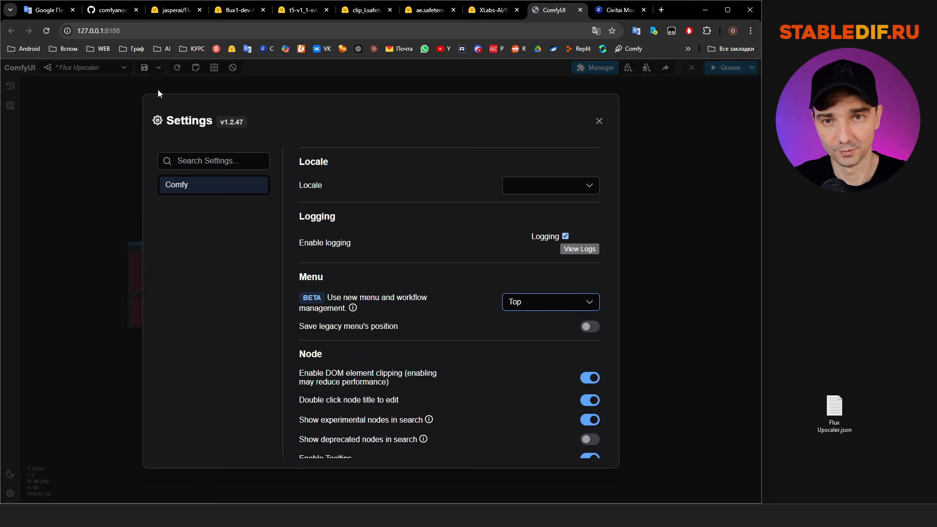
left_click(599, 122)
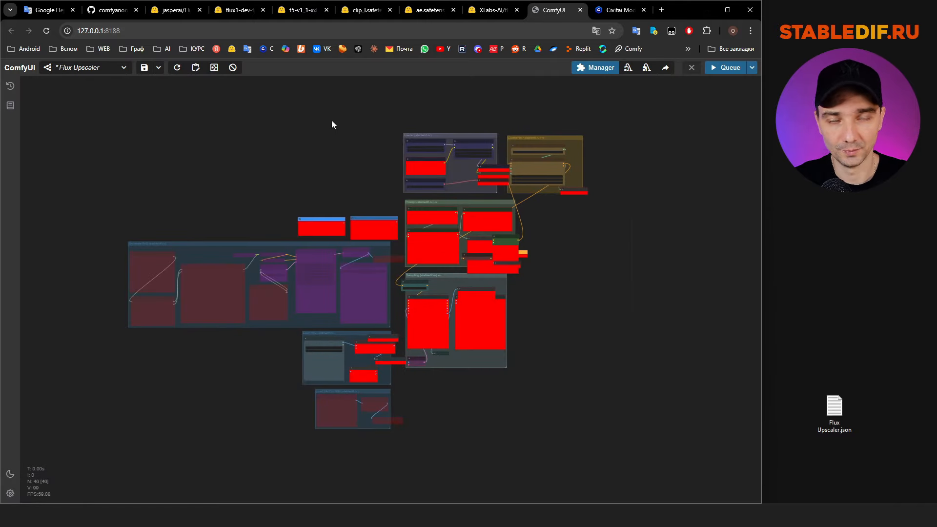
Look through the open workflows list, the node library with its sampling category, and the task queue.
left_click(87, 67)
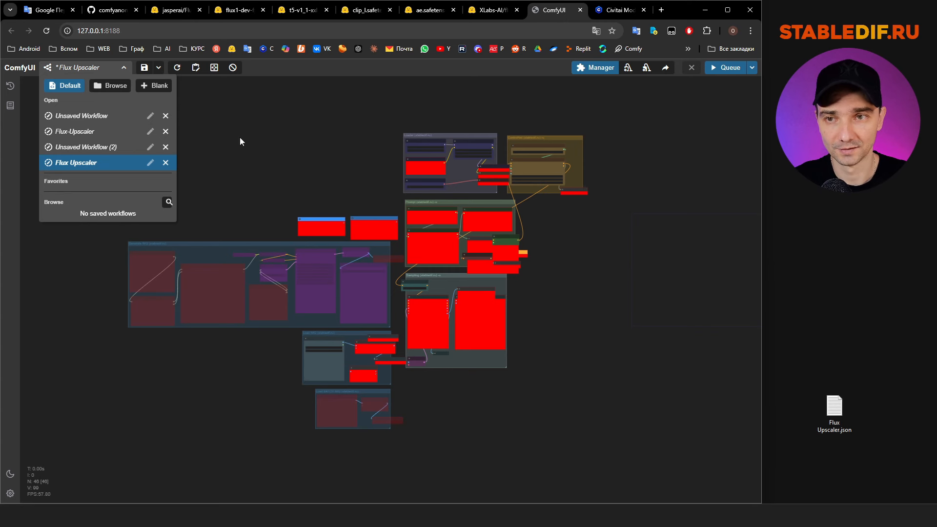
left_click(11, 106)
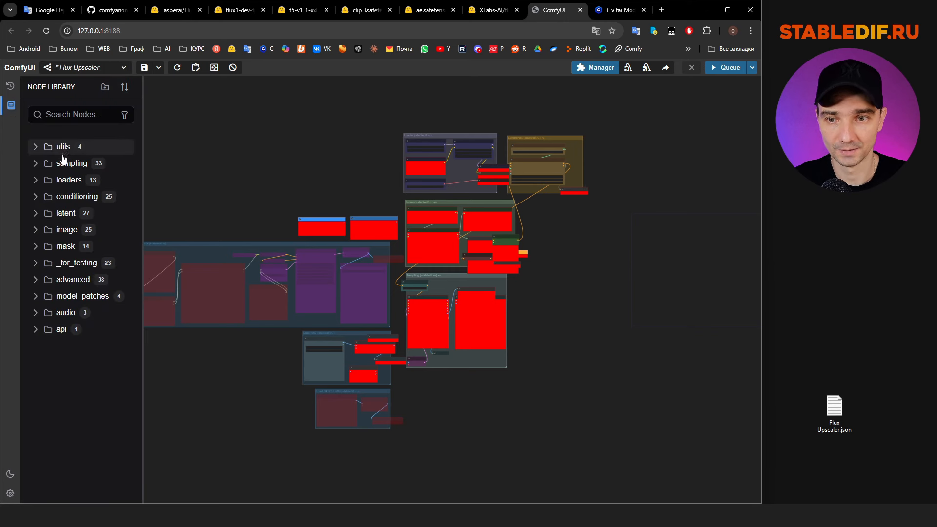
right_click(237, 159)
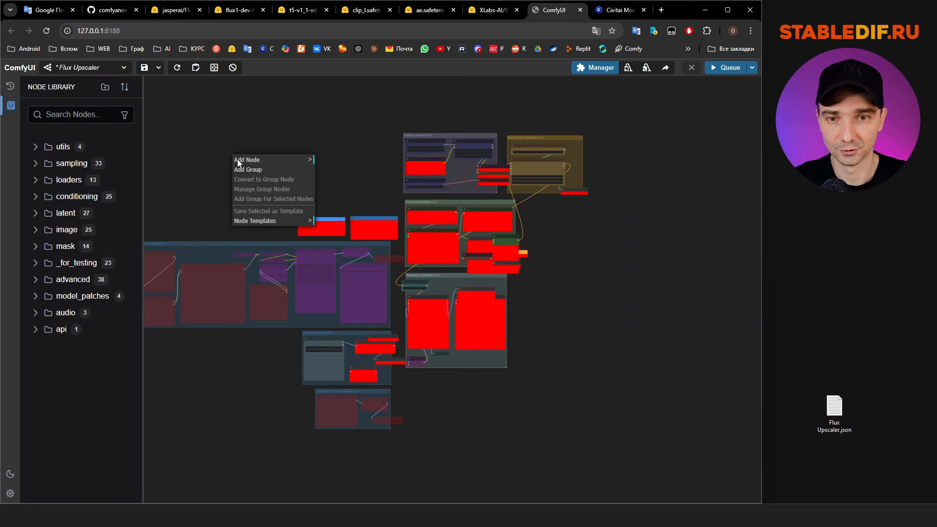
left_click(294, 163)
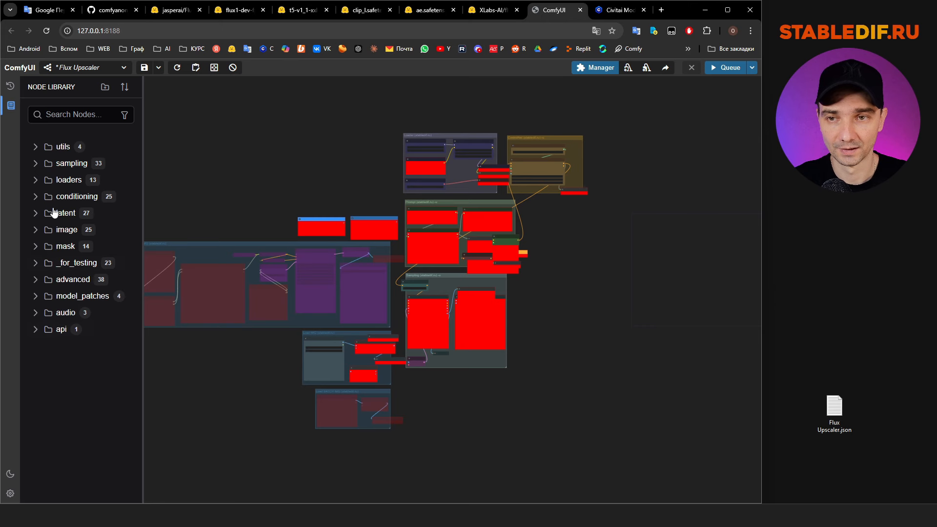
left_click(48, 165)
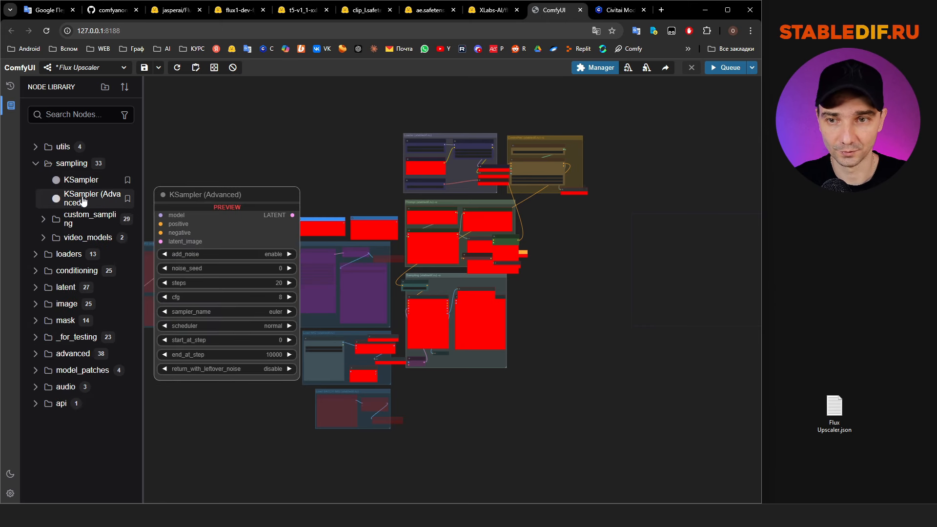
left_click(11, 105)
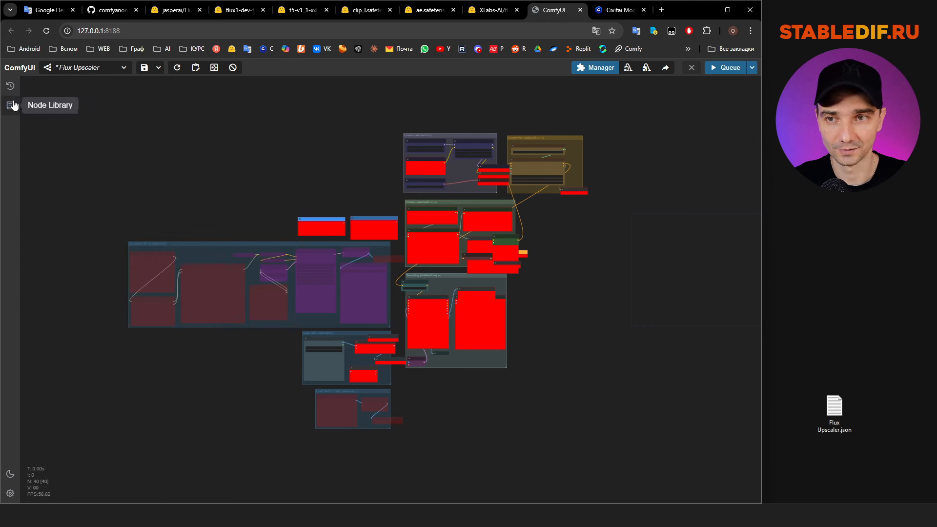
left_click(11, 87)
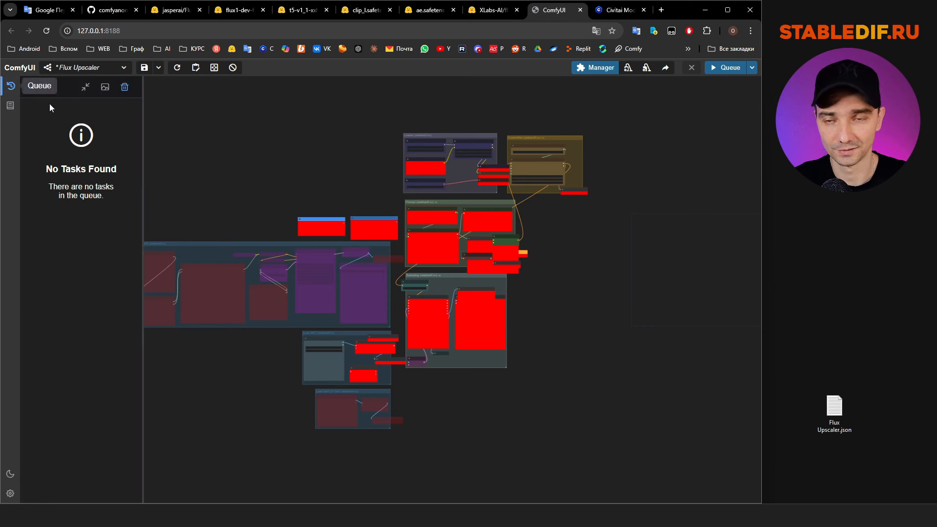
left_click(11, 87)
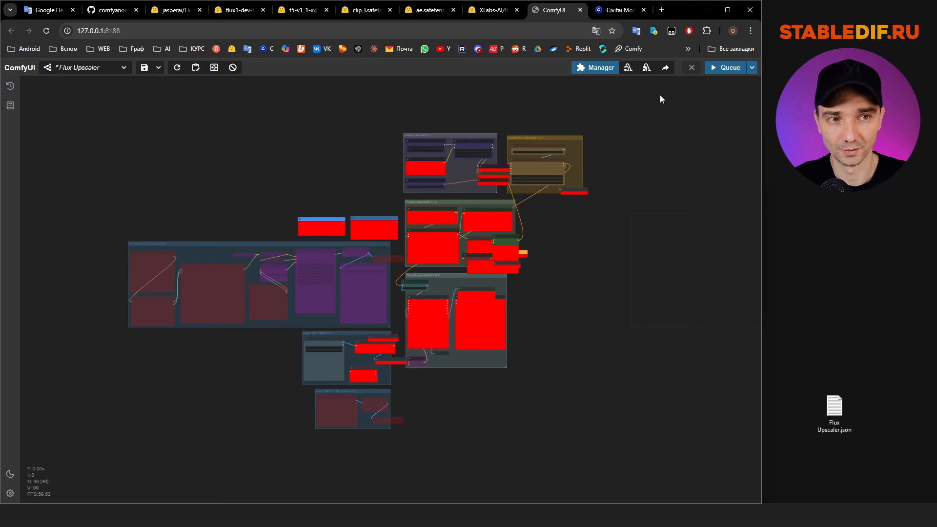
Unload the models and free the model and node cache.
left_click(628, 69)
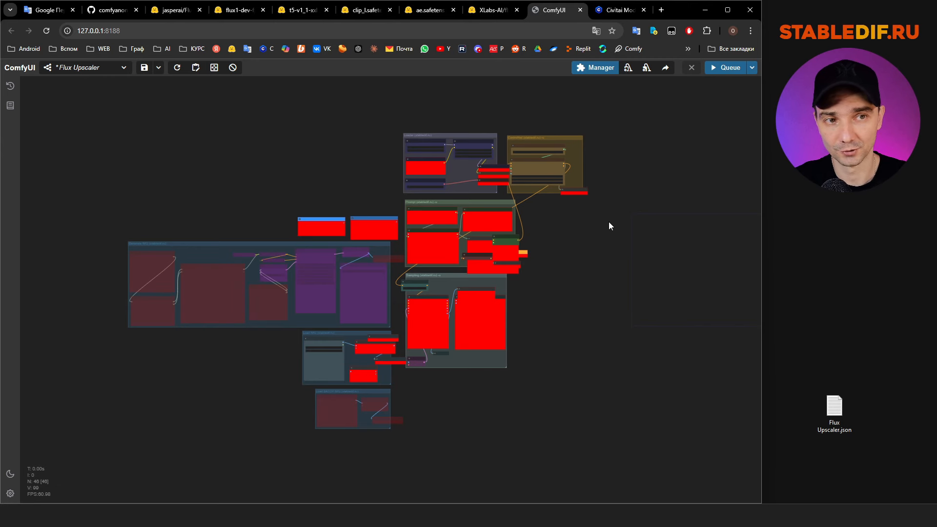
key("Tab")
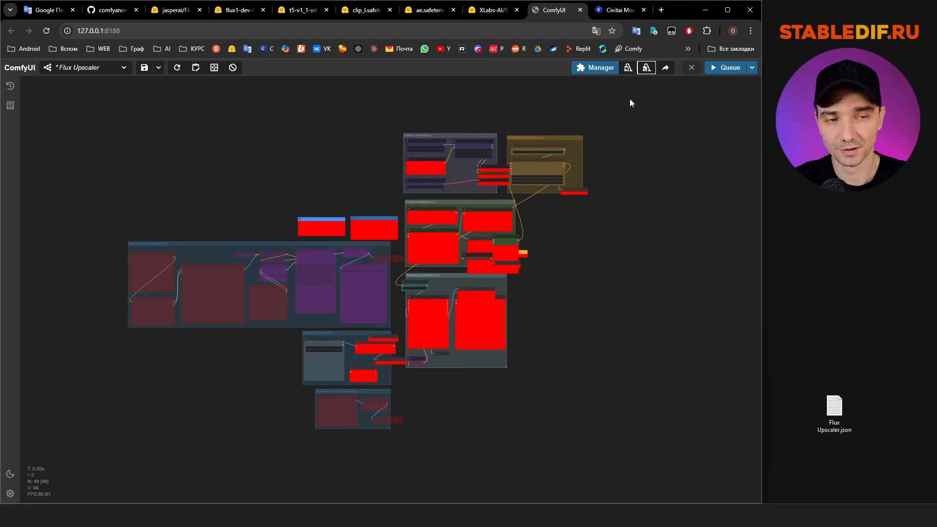
left_click(646, 68)
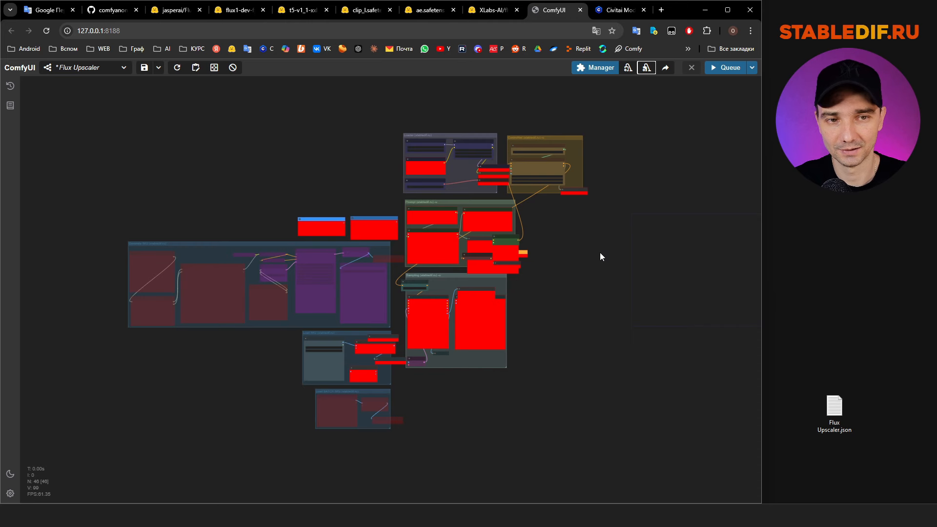
List the workflow's missing custom nodes in ComfyUI Manager and look through them.
left_click_drag(634, 241, 618, 237)
scroll(610, 228, "up", 2)
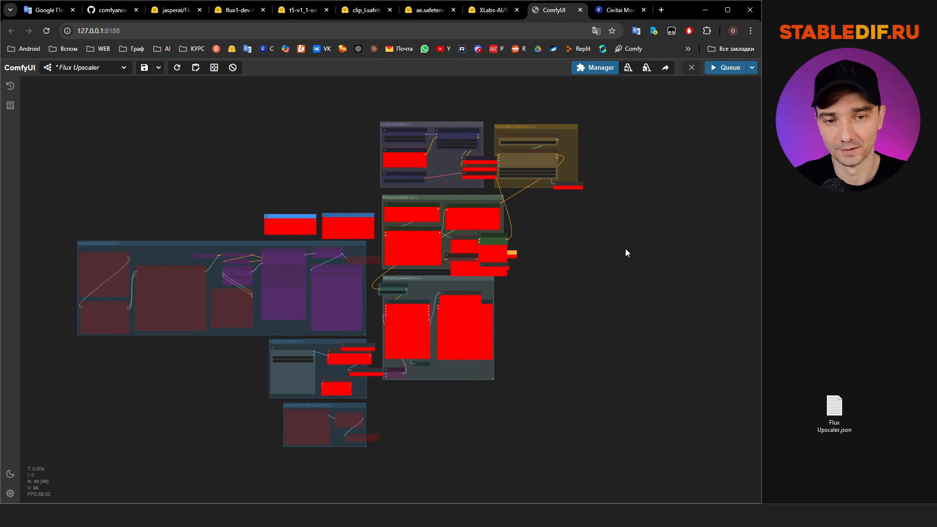
left_click(595, 68)
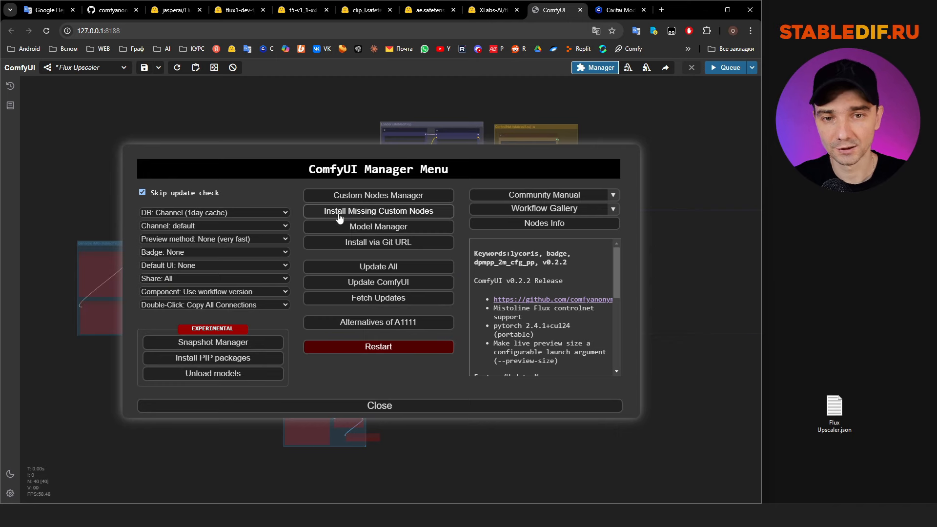
left_click(382, 210)
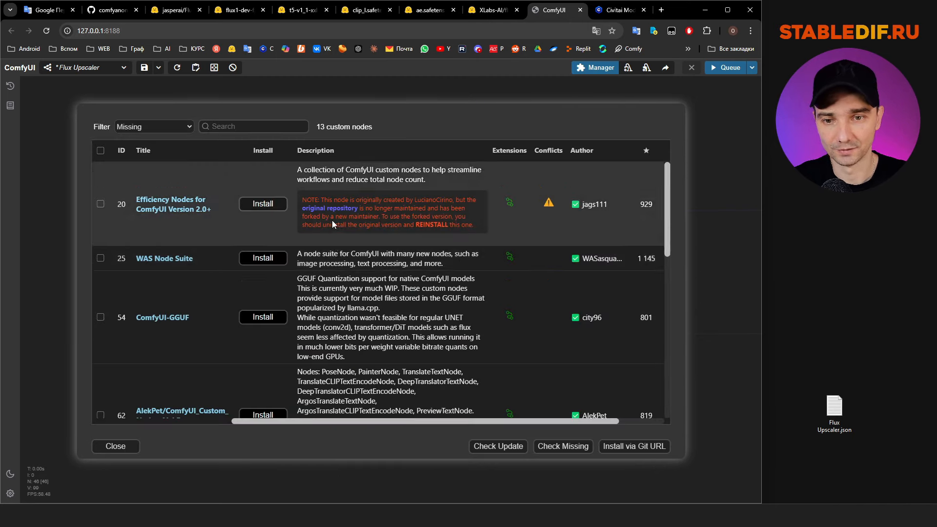
scroll(332, 220, "down", 10)
scroll(328, 281, "up", 8)
scroll(328, 281, "up", 2)
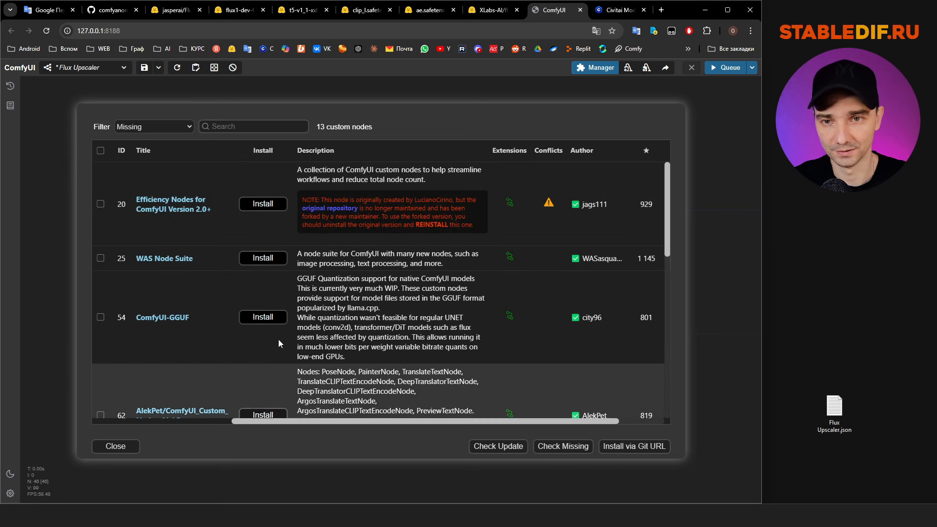
Select all missing custom nodes in the list, install them and minimize the console window.
left_click(101, 154)
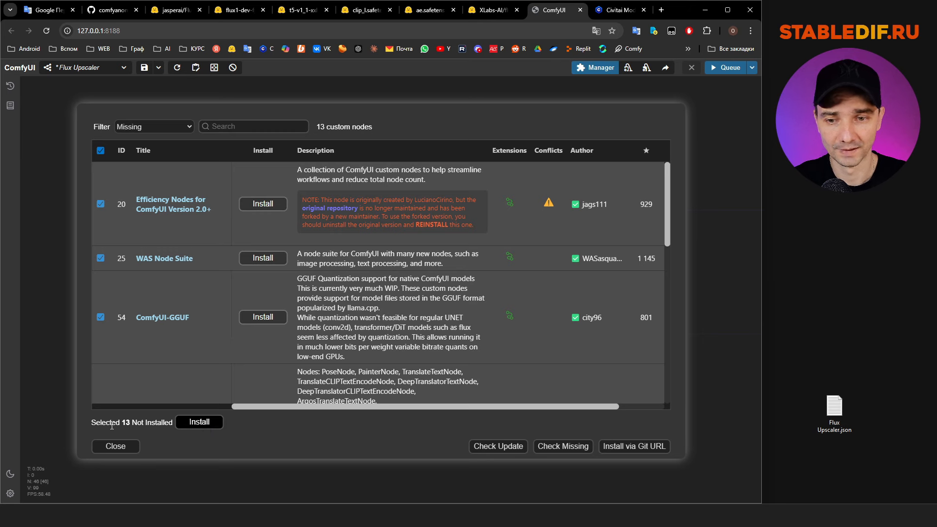
left_click_drag(121, 422, 146, 422)
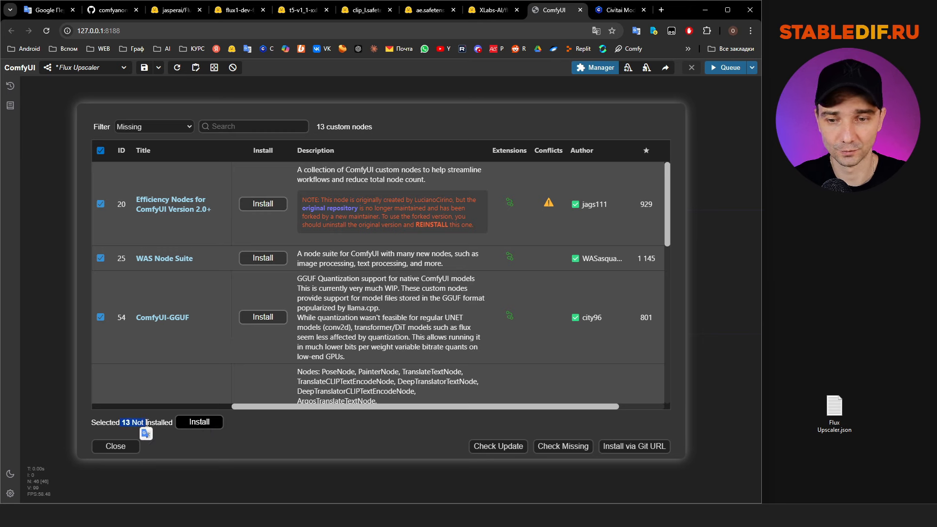
left_click(204, 423)
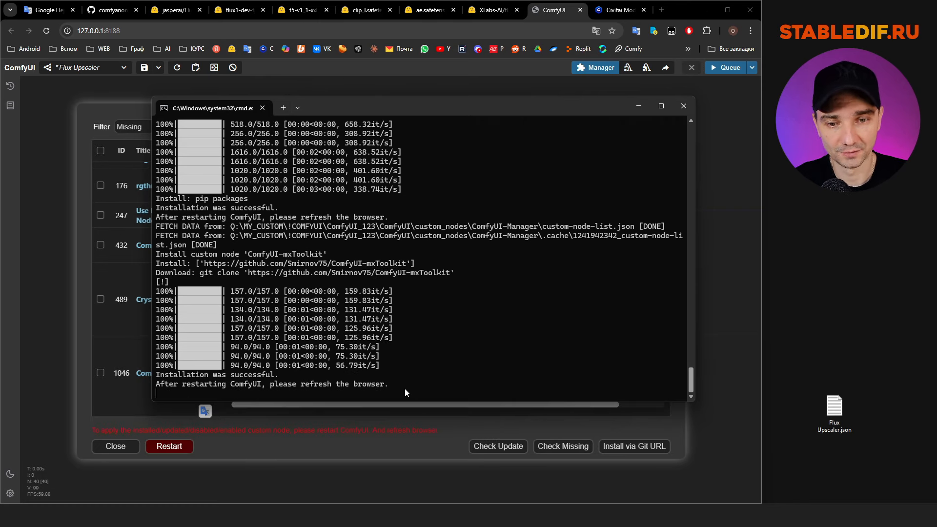
left_click(638, 107)
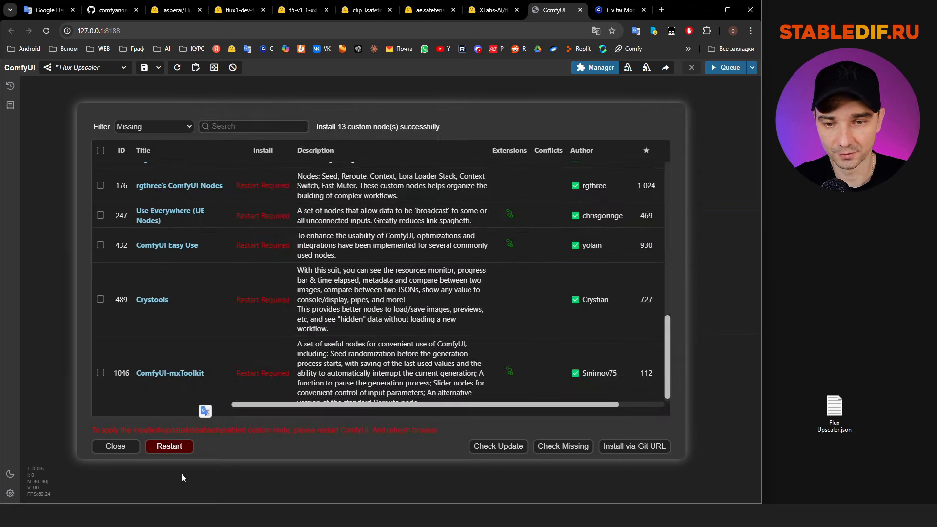
Restart the ComfyUI server to apply the installed custom nodes and shift the console window slightly.
left_click(178, 448)
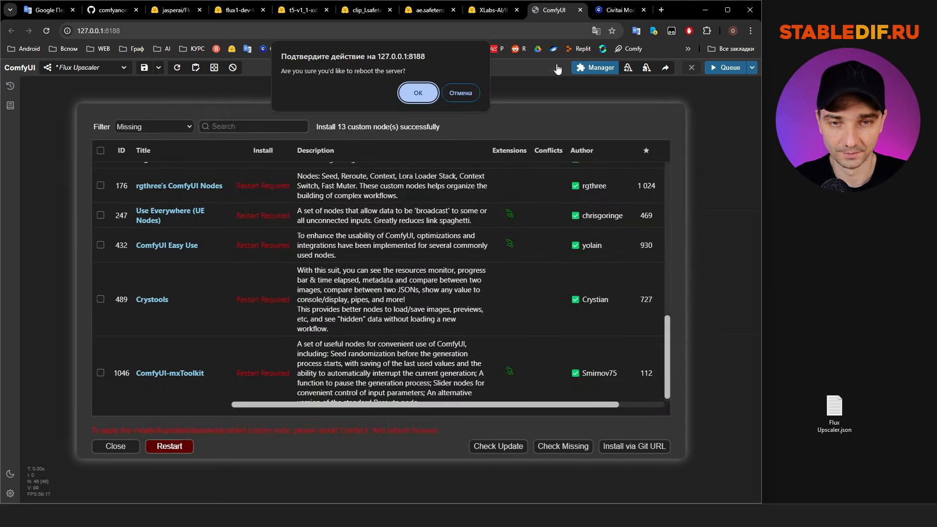
left_click(418, 93)
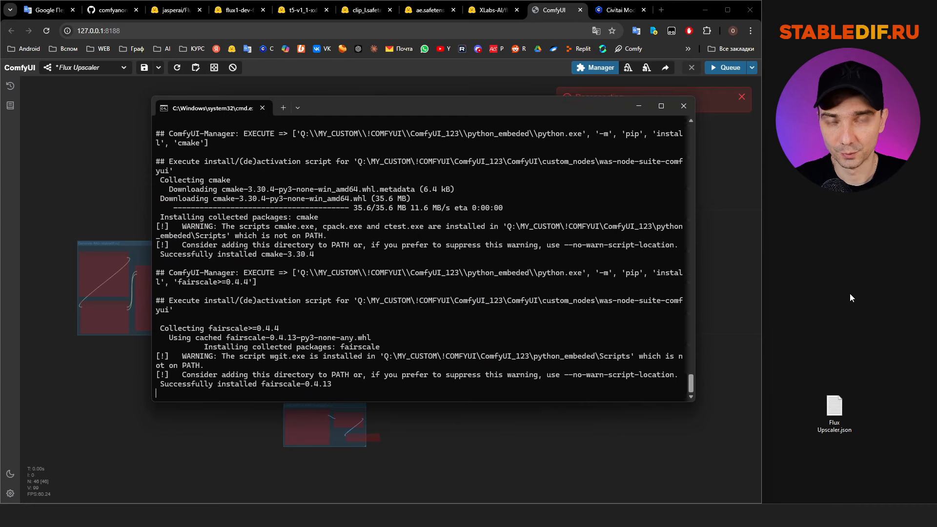
left_click_drag(364, 101, 351, 120)
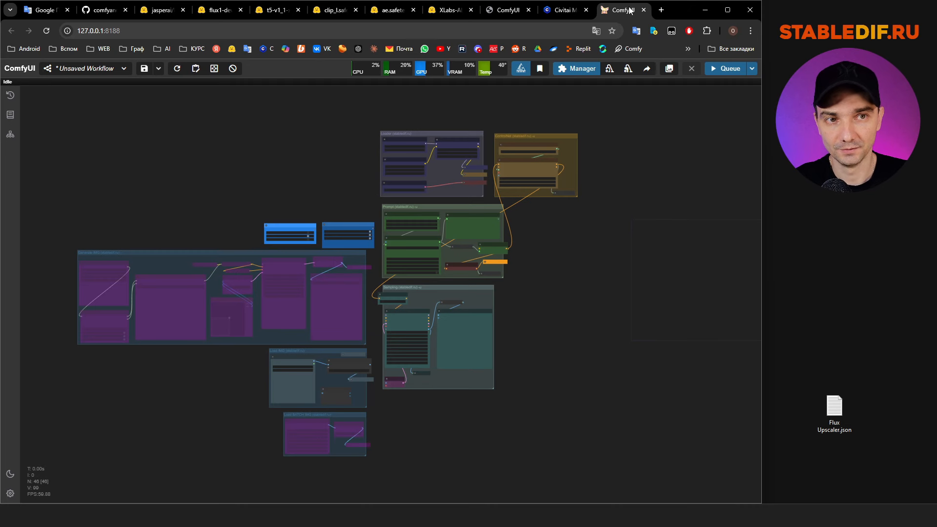
Compare with the old ComfyUI page showing red nodes and close that page, keeping the newly opened one.
left_click(505, 12)
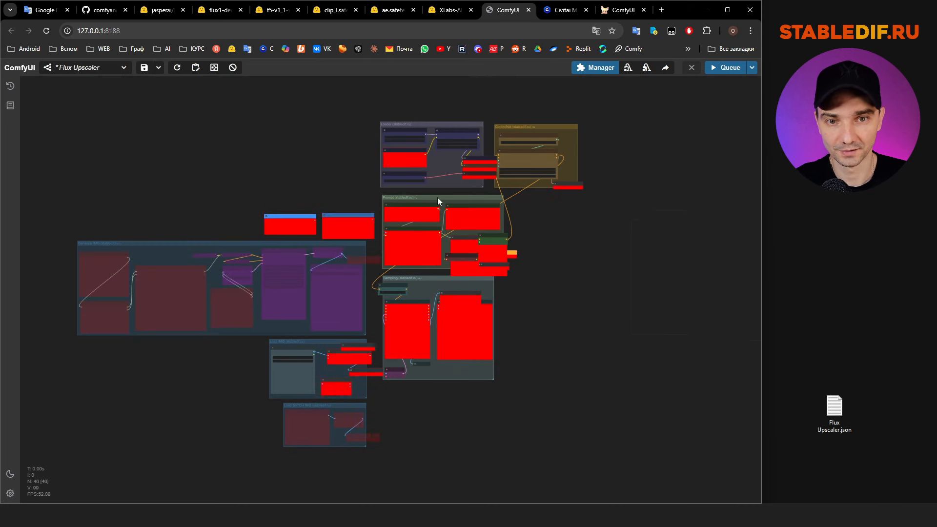
left_click(529, 10)
left_click(541, 10)
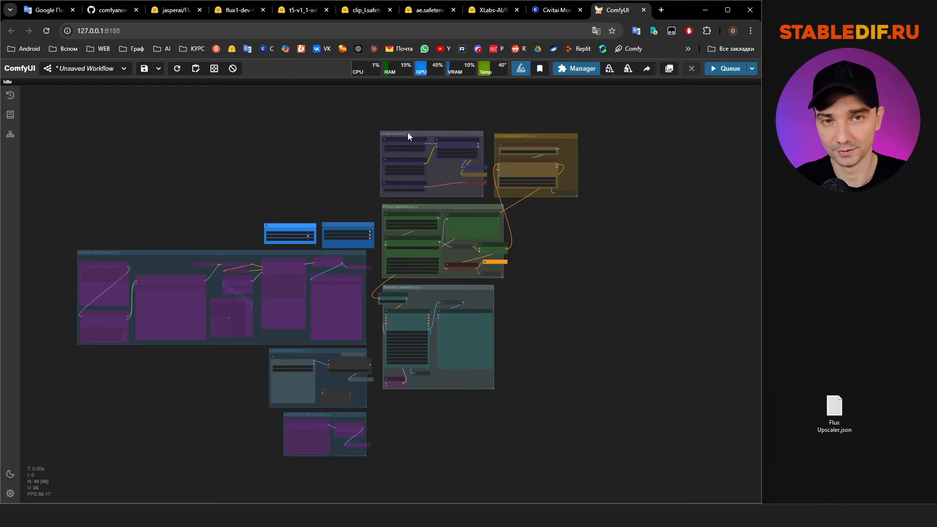
Examine the reloaded workflow's groups, including the Load Image and Scale To Megapixels nodes in the Load IMG group.
left_click_drag(567, 325, 594, 320)
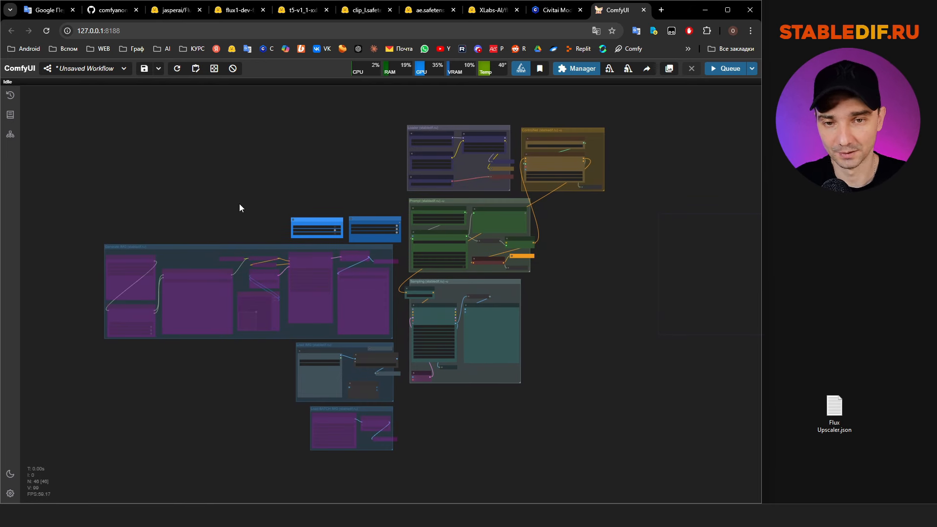
left_click_drag(324, 168, 303, 167)
scroll(302, 146, "up", 5)
scroll(312, 170, "down", 3)
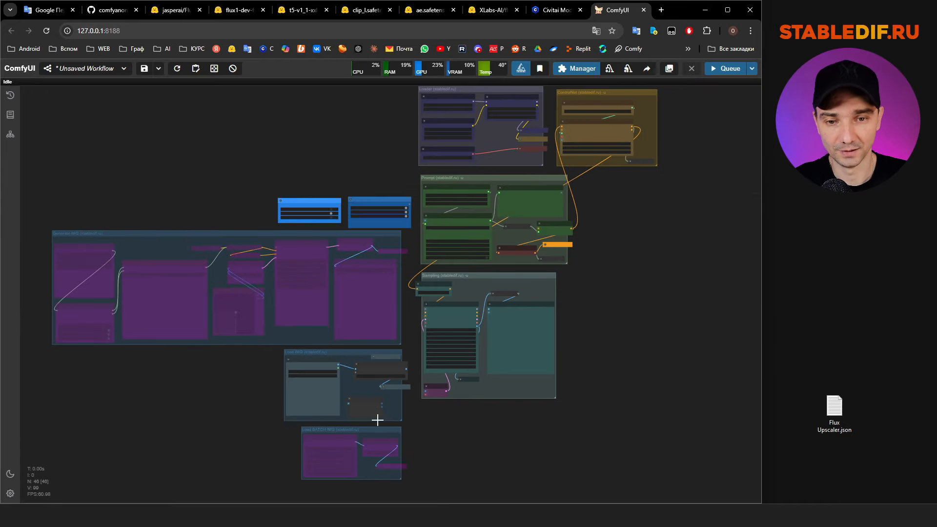
scroll(288, 419, "up", 10)
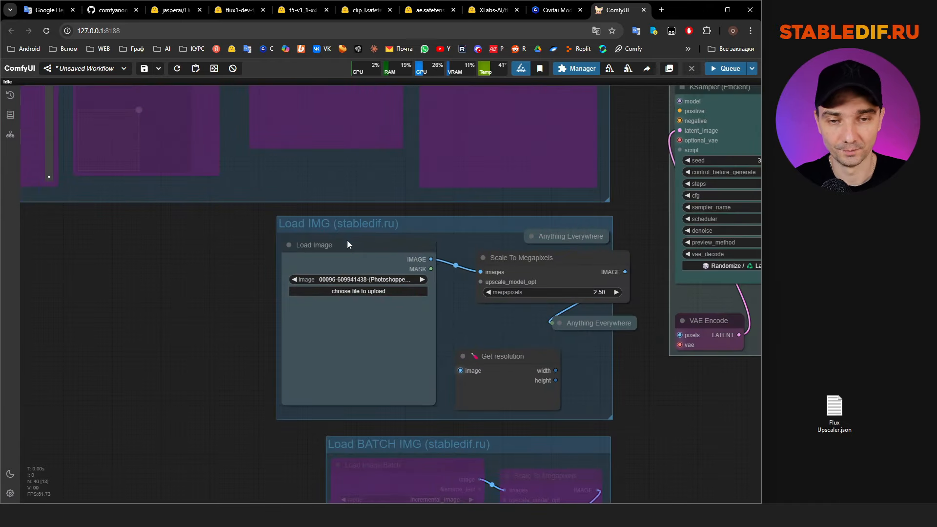
left_click_drag(372, 223, 367, 227)
scroll(220, 389, "down", 6)
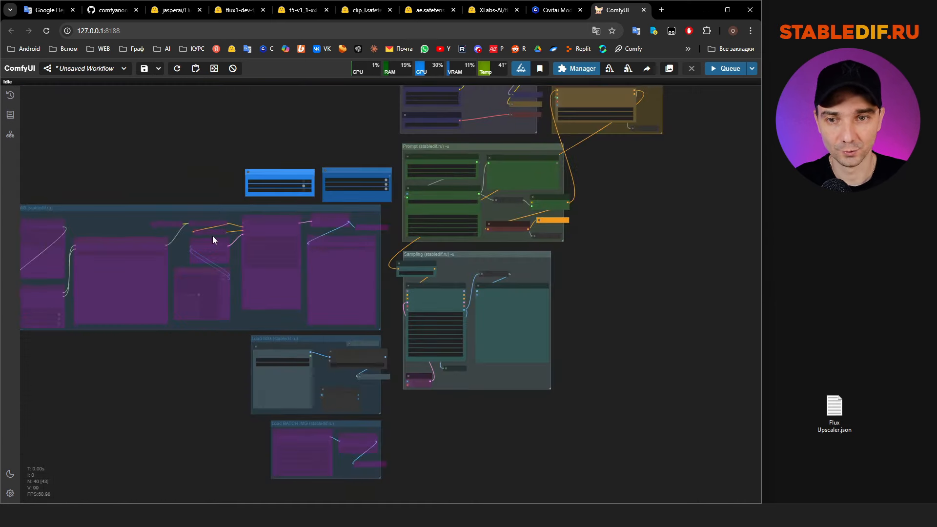
Inspect the image generation group and the switch nodes, and nudge the GENERATE IMG / LOAD IMG node slightly up and right.
left_click_drag(211, 241, 382, 280)
scroll(227, 289, "up", 6)
scroll(197, 149, "down", 4)
scroll(588, 142, "up", 5)
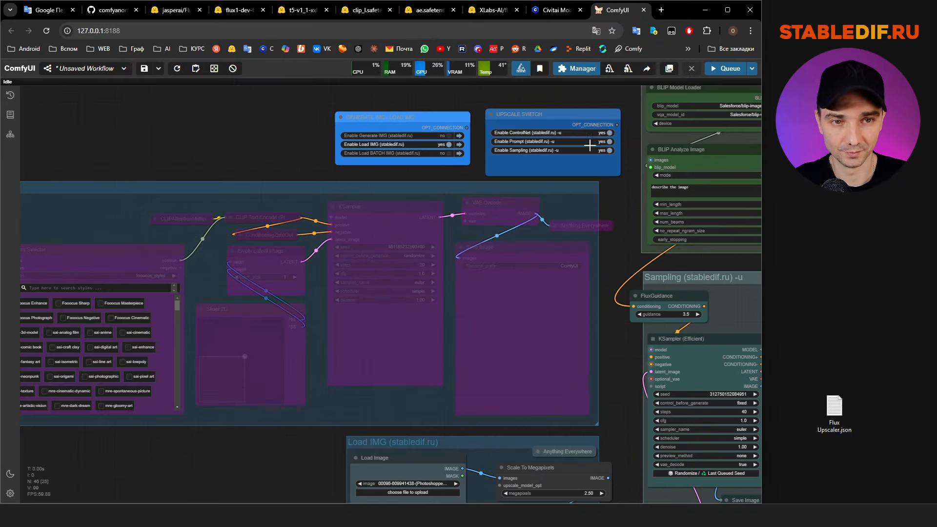
left_click_drag(436, 117, 440, 114)
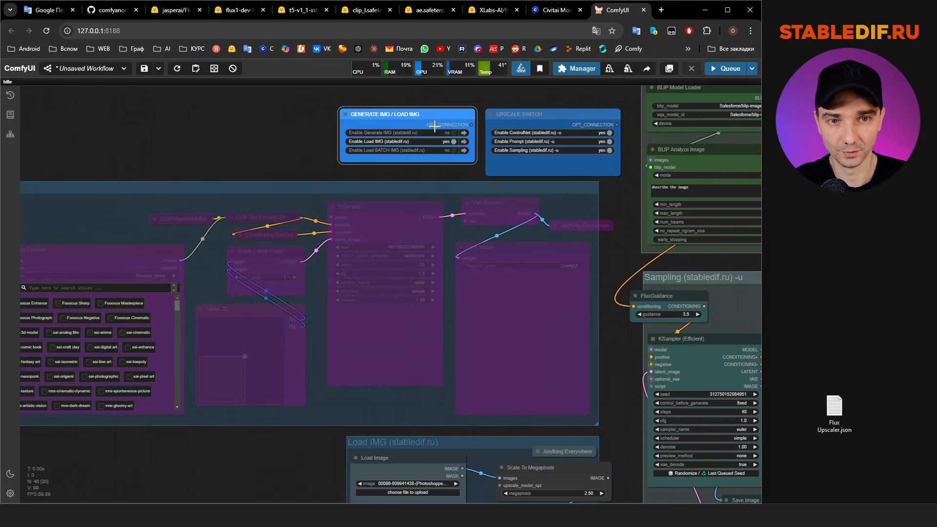
Enable the Generate IMG group in the GENERATE IMG / LOAD IMG switch node and bring its nodes into view.
left_click(441, 133)
scroll(293, 122, "down", 4)
left_click_drag(255, 115, 322, 132)
left_click(76, 247)
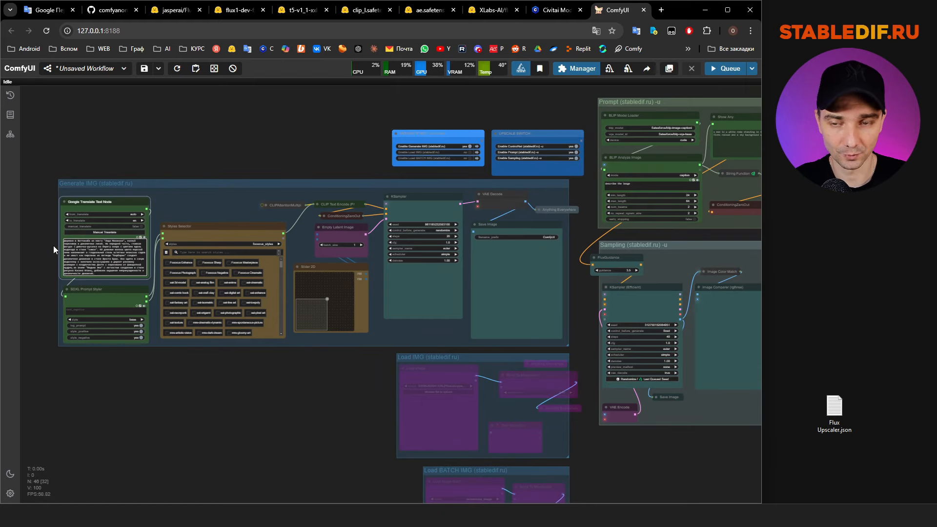
Examine the Generate IMG group's translation, prompt styler and Styles Selector nodes, the list of prompt styles, and the resolution and sampler nodes.
scroll(54, 245, "up", 10)
left_click(467, 197)
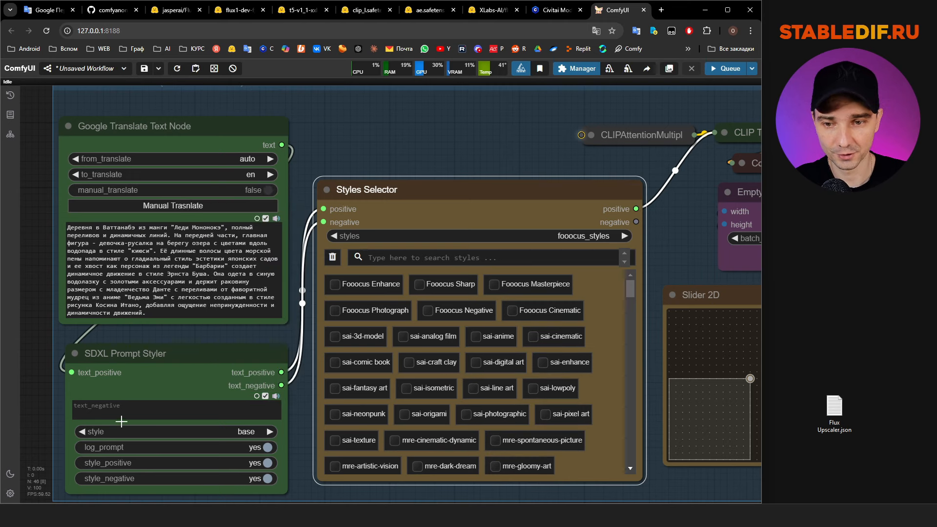
left_click(229, 430)
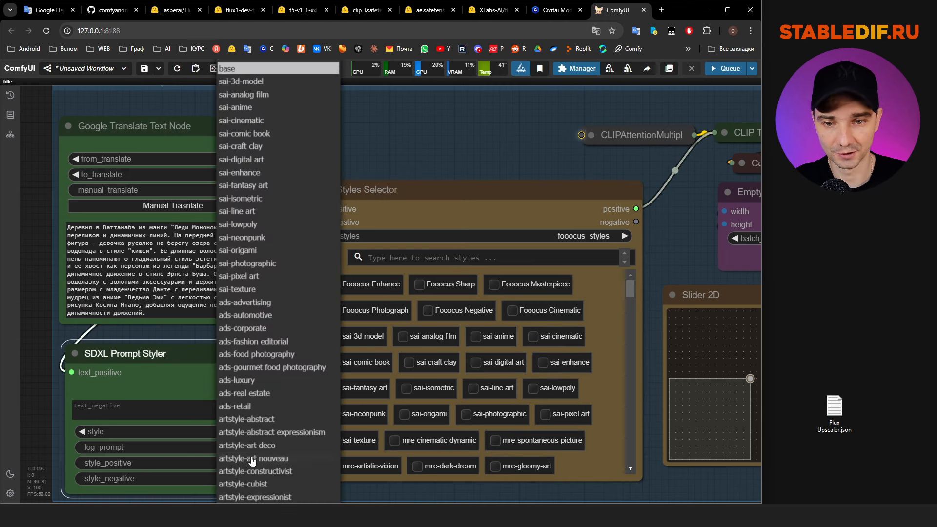
scroll(252, 461, "down", 2)
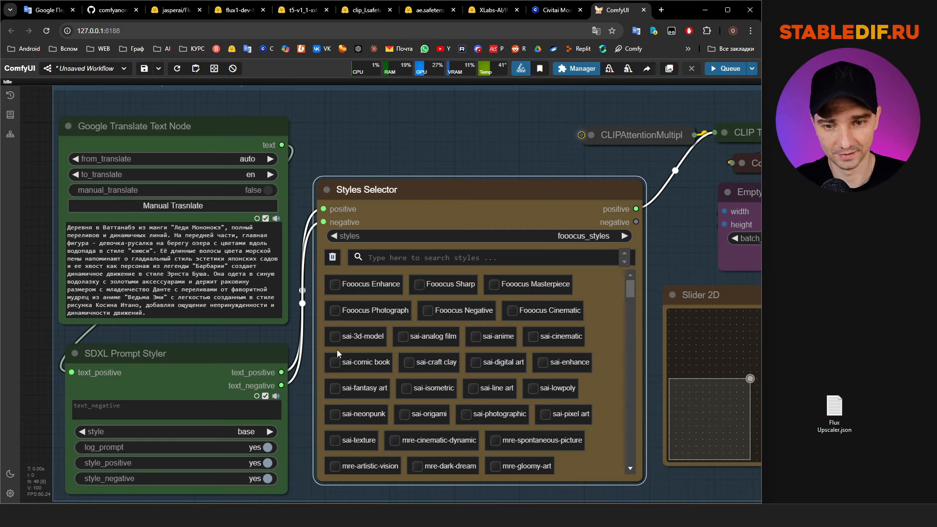
scroll(165, 215, "down", 4)
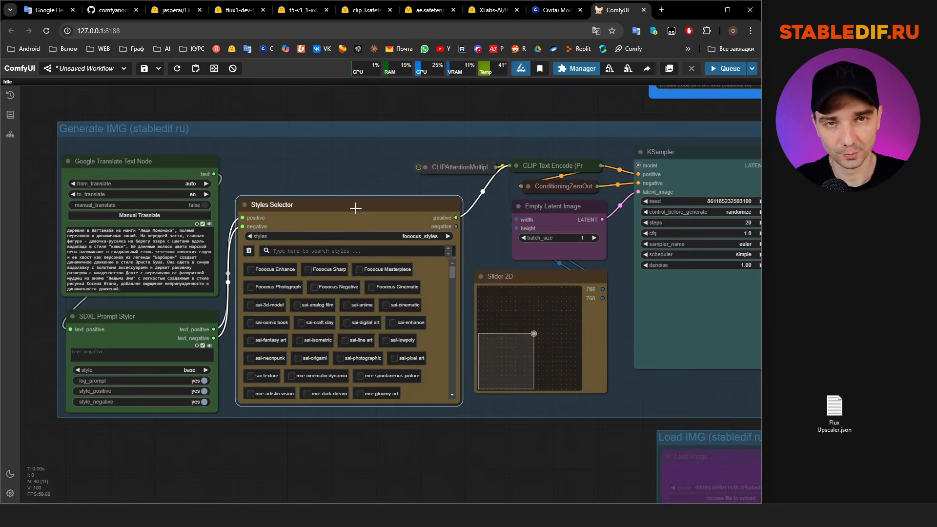
left_click_drag(573, 460, 494, 445)
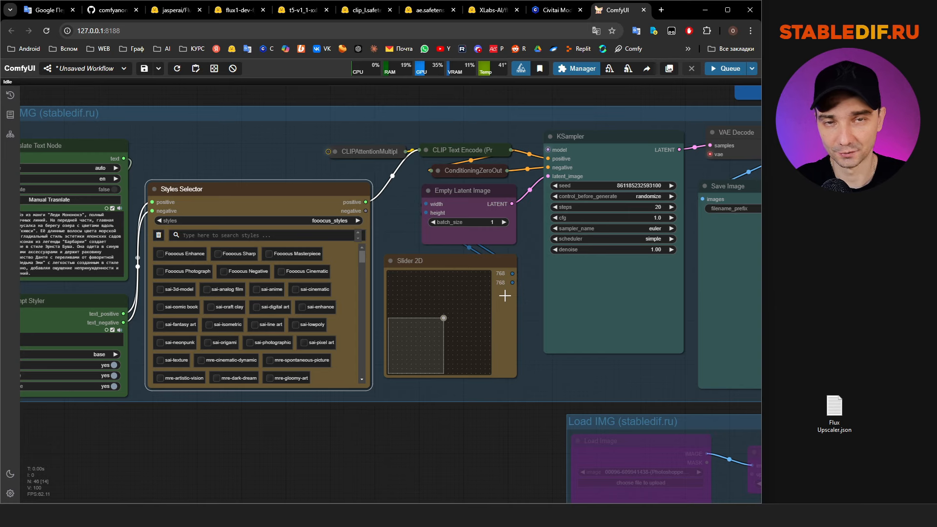
scroll(412, 266, "down", 5)
scroll(483, 237, "up", 3)
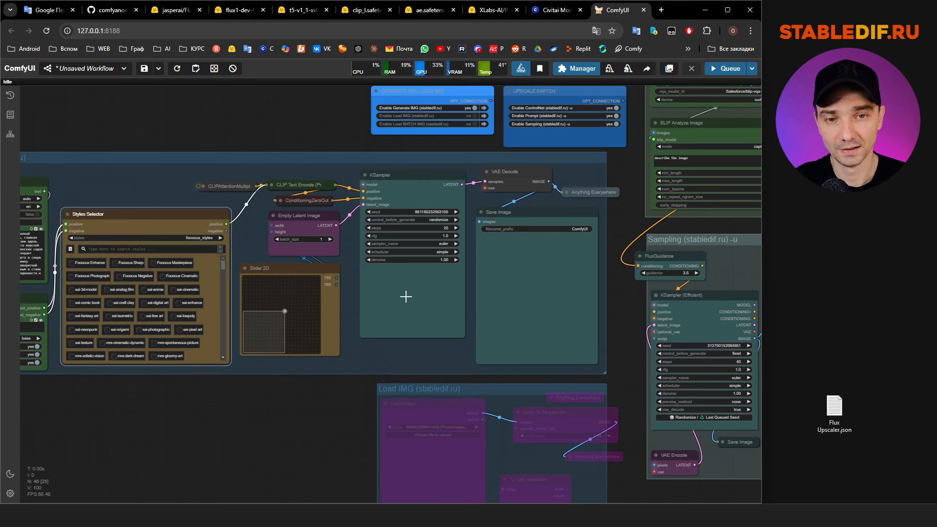
scroll(343, 195, "down", 3)
scroll(429, 131, "up", 5)
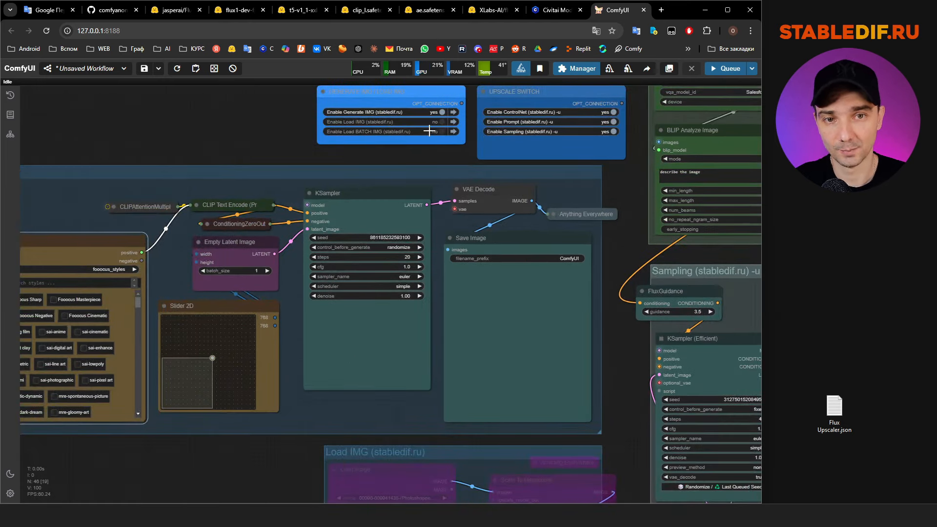
Enable the Load BATCH IMG group in the switch node and examine its Load Image Batch and Scale To Megapixels nodes.
left_click(430, 132)
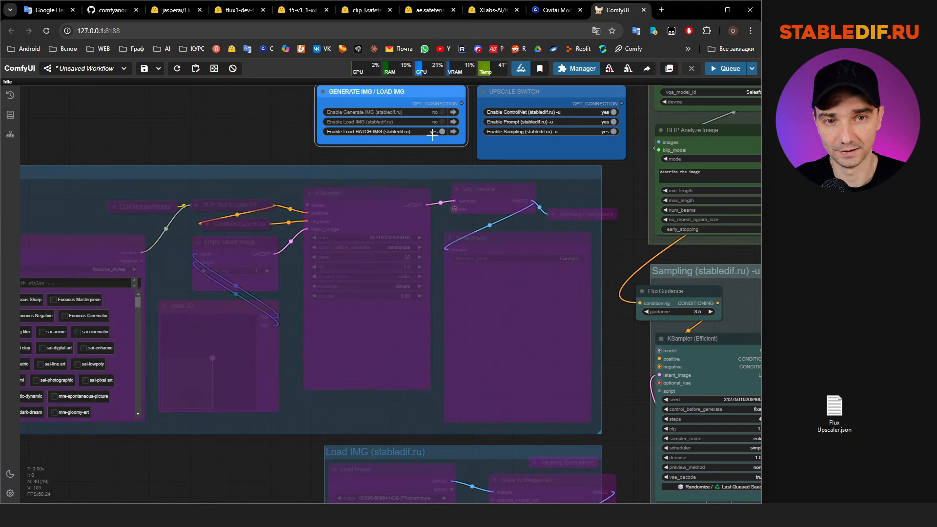
scroll(430, 131, "down", 3)
scroll(472, 306, "up", 2)
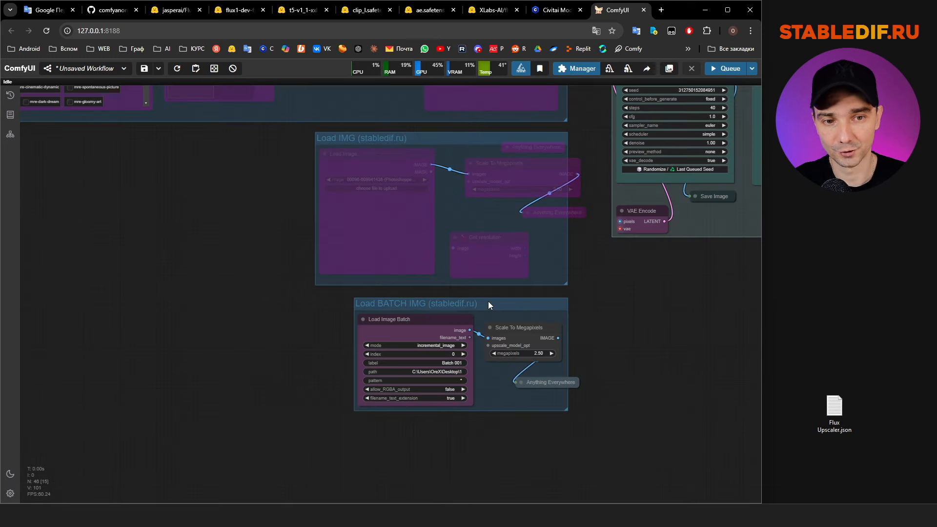
scroll(490, 306, "down", 2)
scroll(358, 412, "down", 5)
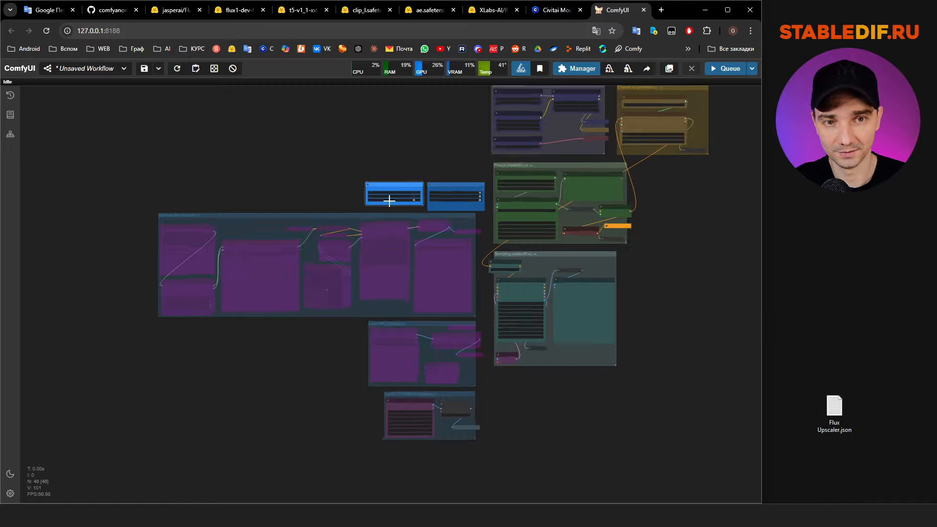
scroll(408, 209, "up", 8)
scroll(408, 209, "down", 8)
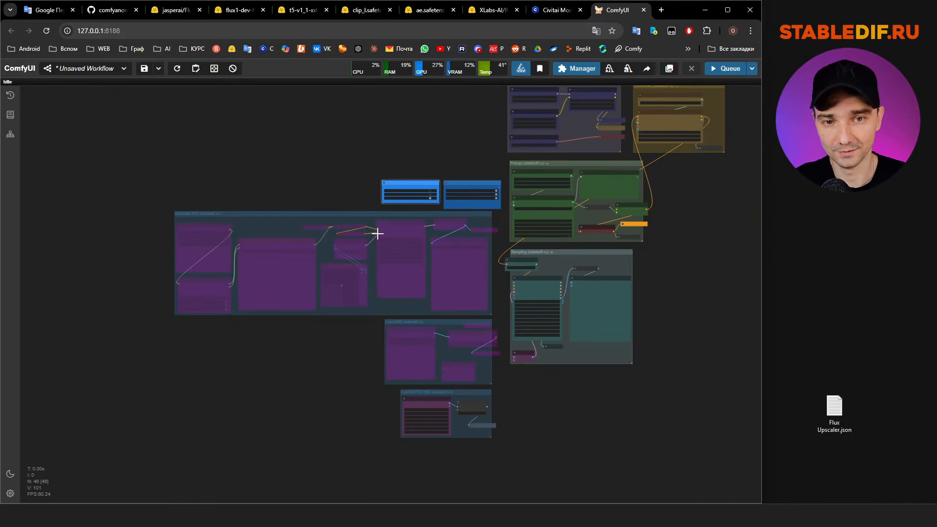
scroll(454, 370, "up", 3)
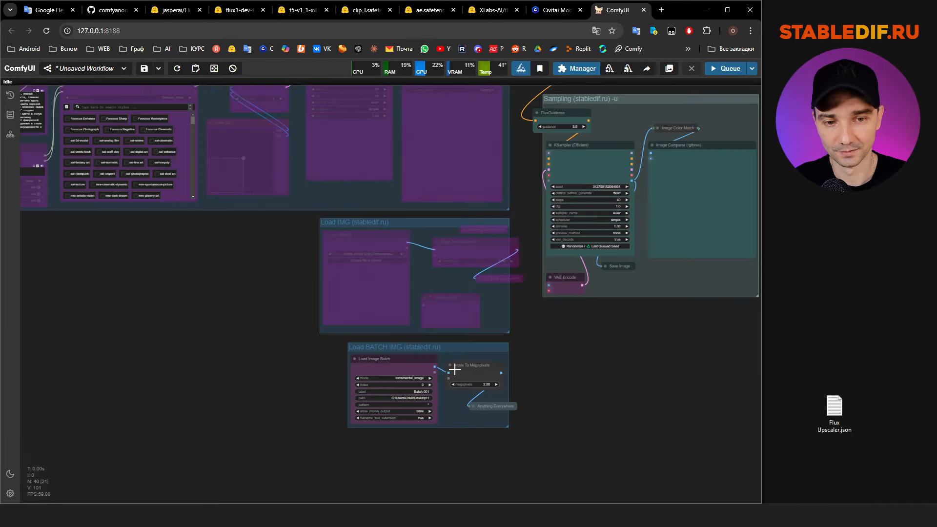
scroll(488, 389, "up", 3)
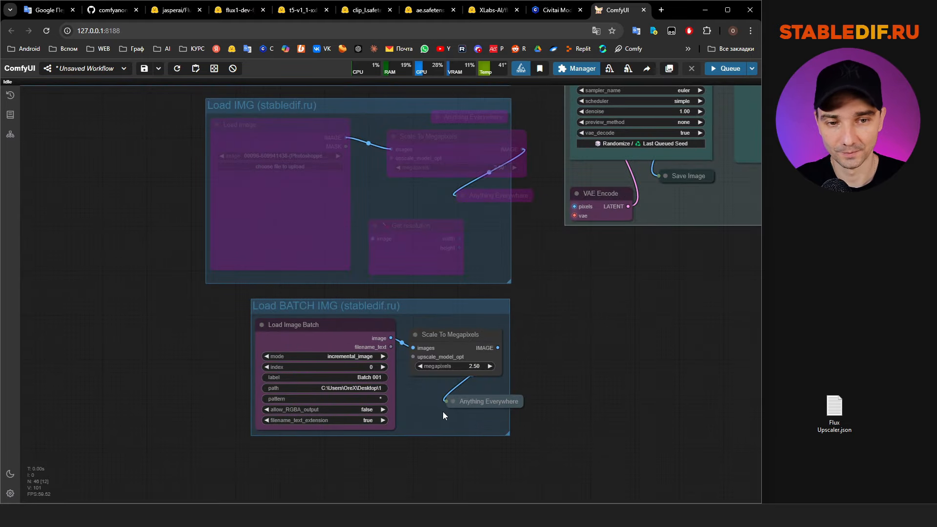
Create a new folder named 1 on the desktop for the Load Image Batch node's source images.
left_click(364, 388)
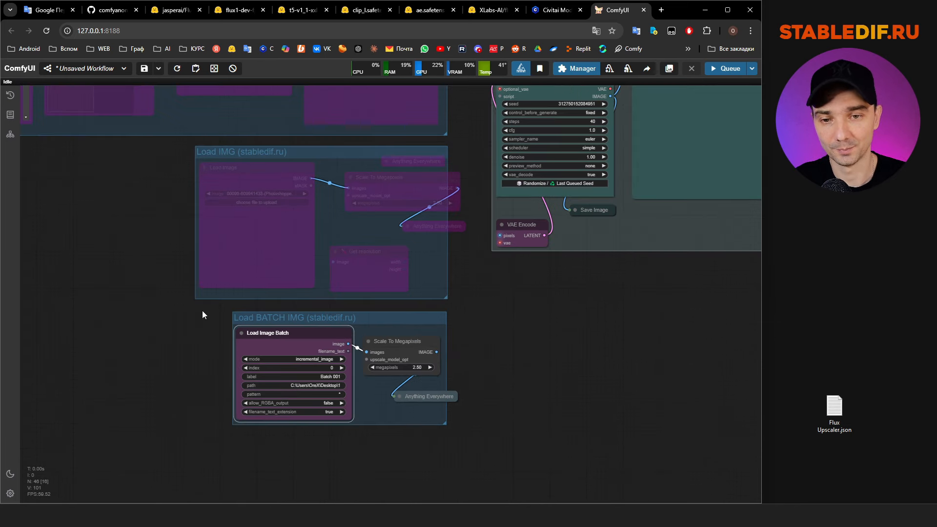
right_click(845, 334)
mouse_move(830, 306)
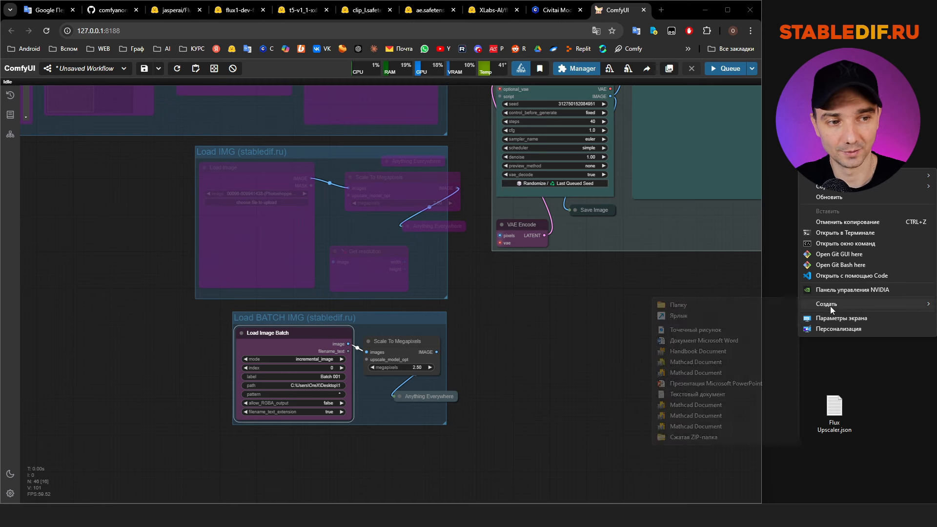
left_click(722, 305)
type("1")
key("Return")
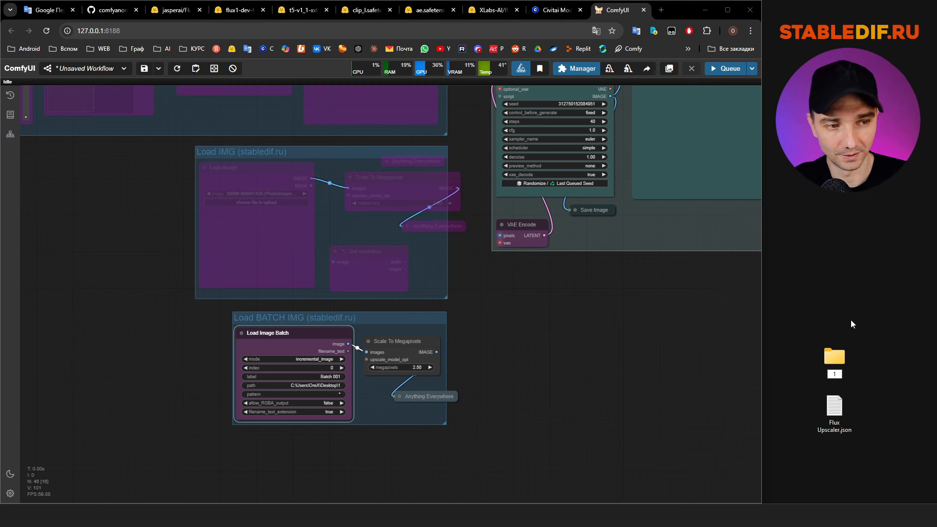
Copy the path of desktop folder 1 into the Load Image Batch node's path, and briefly open the folder to check its contents.
key("Return")
left_click(465, 127)
key("ctrl+c")
right_click(414, 129)
left_click(490, 151)
left_click(684, 102)
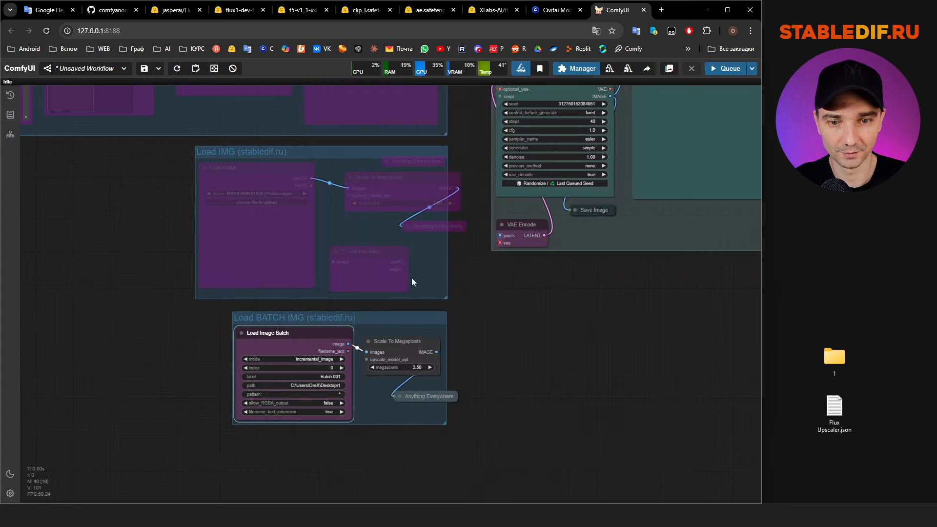
scroll(352, 363, "up", 3)
left_click(302, 401)
key("ctrl+v")
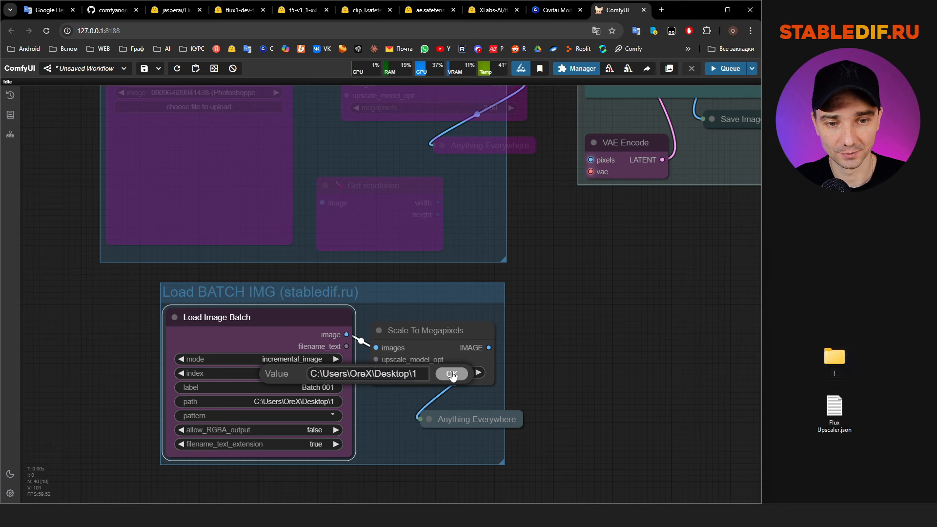
left_click(446, 376)
double_click(834, 358)
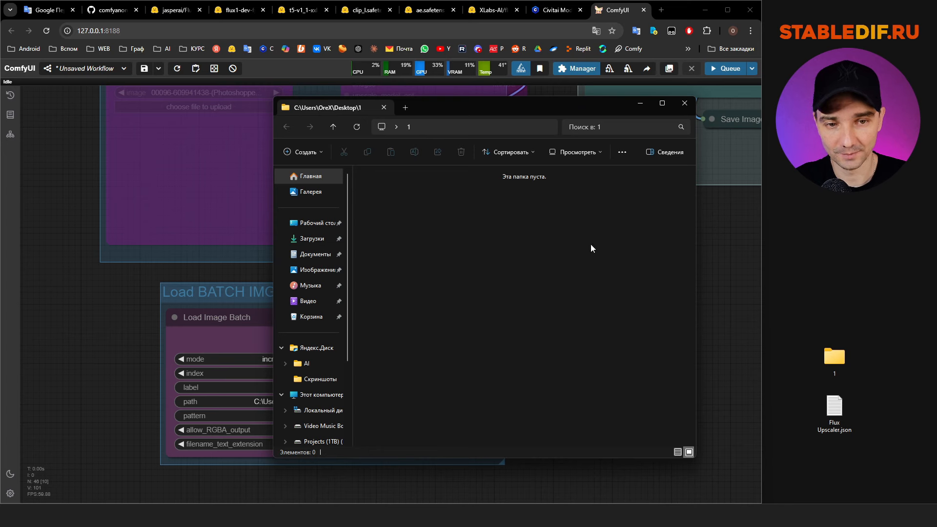
left_click(685, 104)
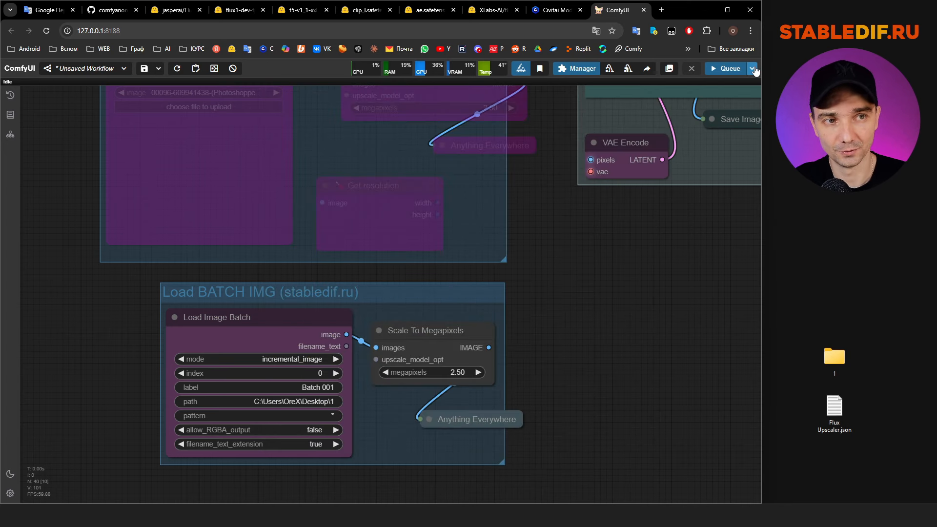
Set the queue's batch count to 10.
left_click(752, 68)
left_click(680, 86)
type("0")
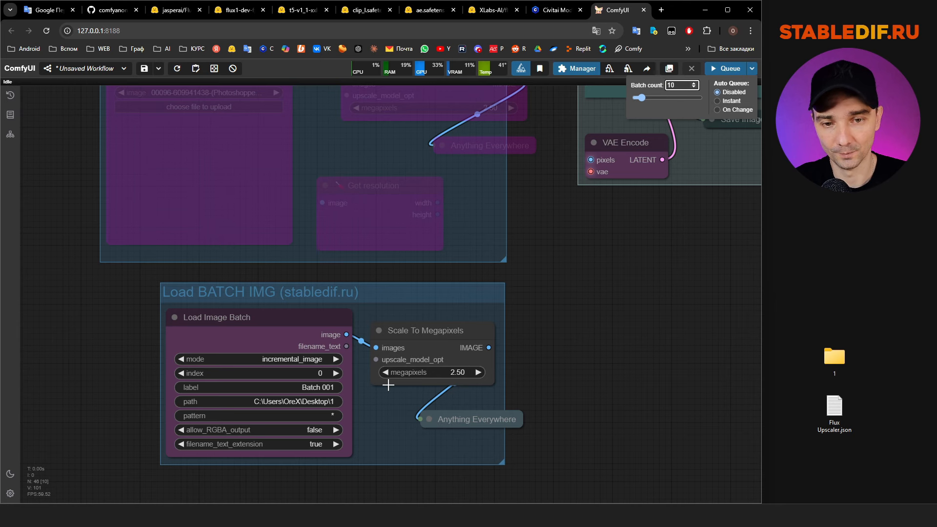
left_click(696, 378)
Set the Load Image Batch node's index to 10 and the queue's batch count to 90.
left_click(305, 373)
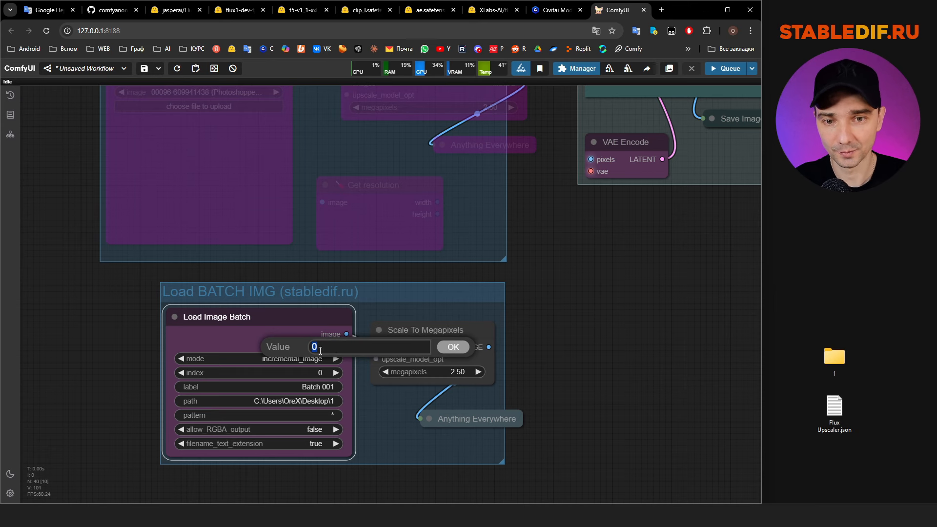
type("10")
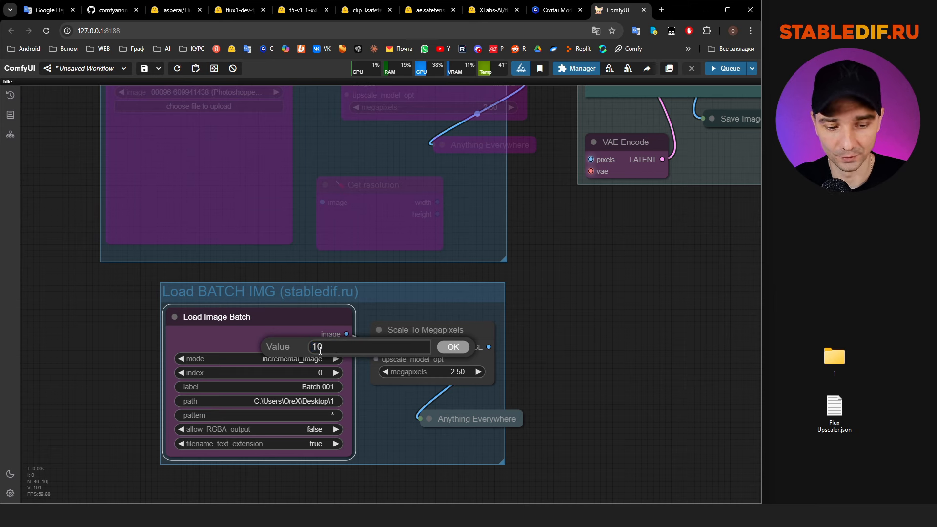
key("Return")
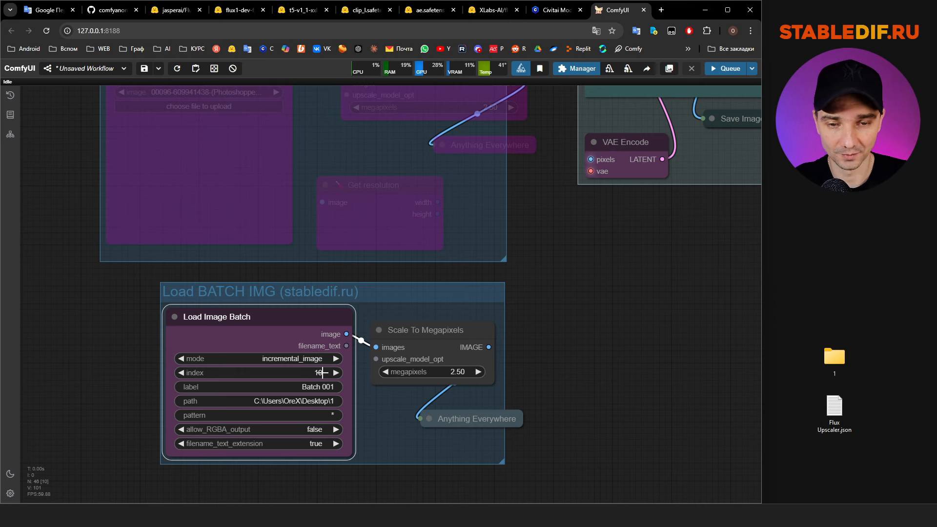
left_click(752, 69)
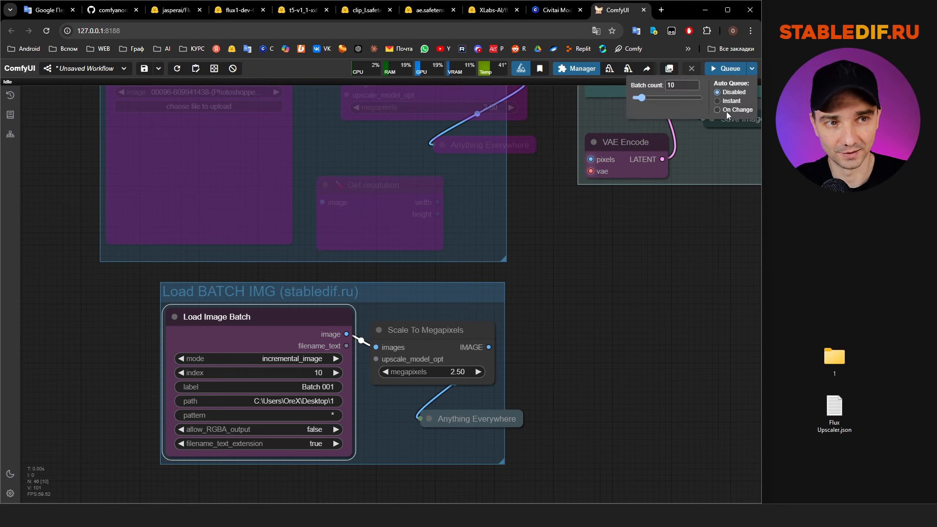
type("90")
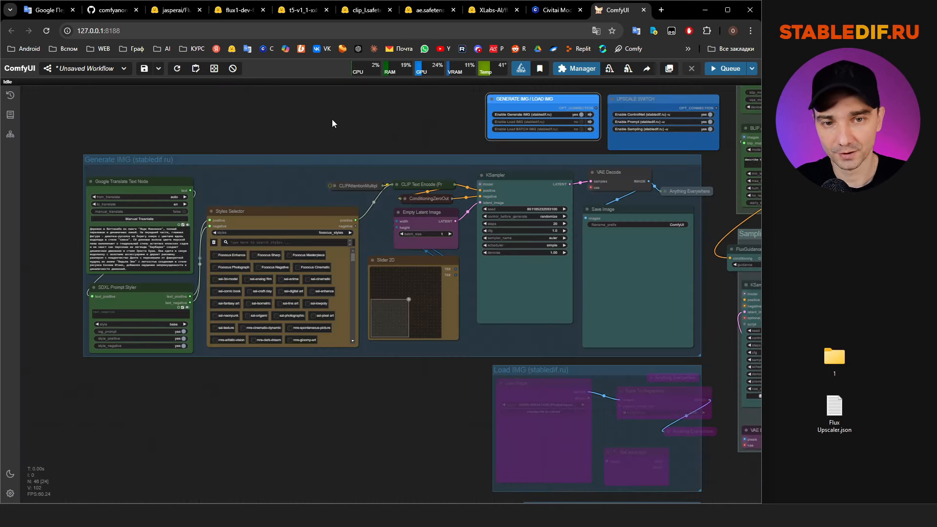
In the Generate IMG group, try out the Slider 2D resolution and the Empty Latent Image batch size, restoring 768 × 768 and 1.
left_click_drag(324, 130, 340, 127)
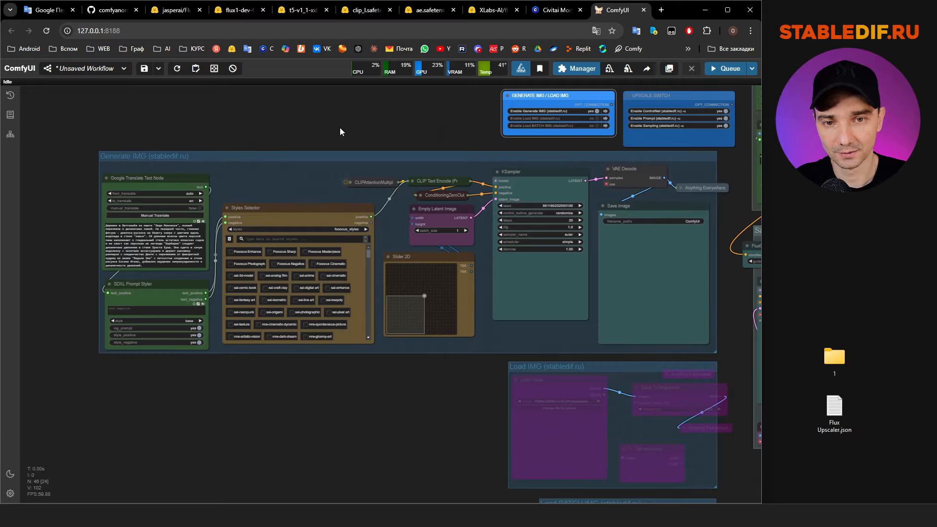
scroll(392, 205, "up", 3)
scroll(419, 171, "down", 2)
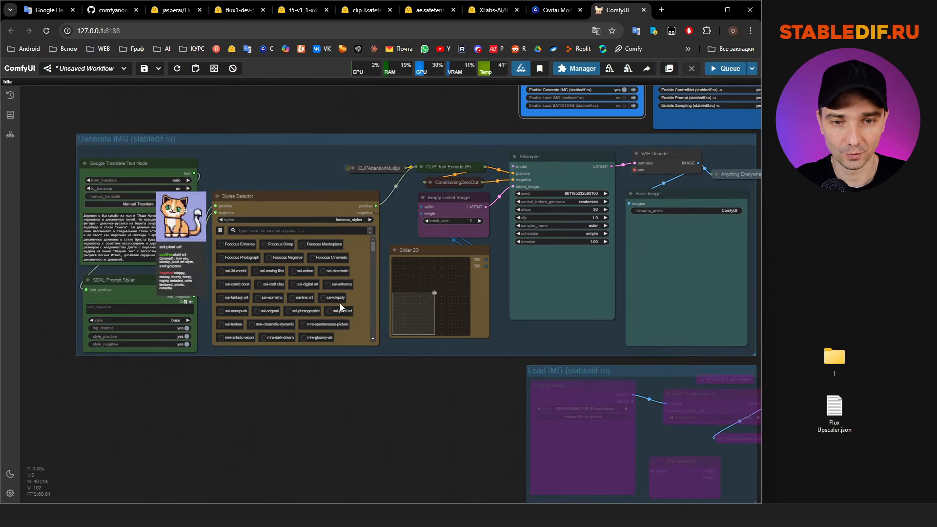
scroll(423, 280, "up", 3)
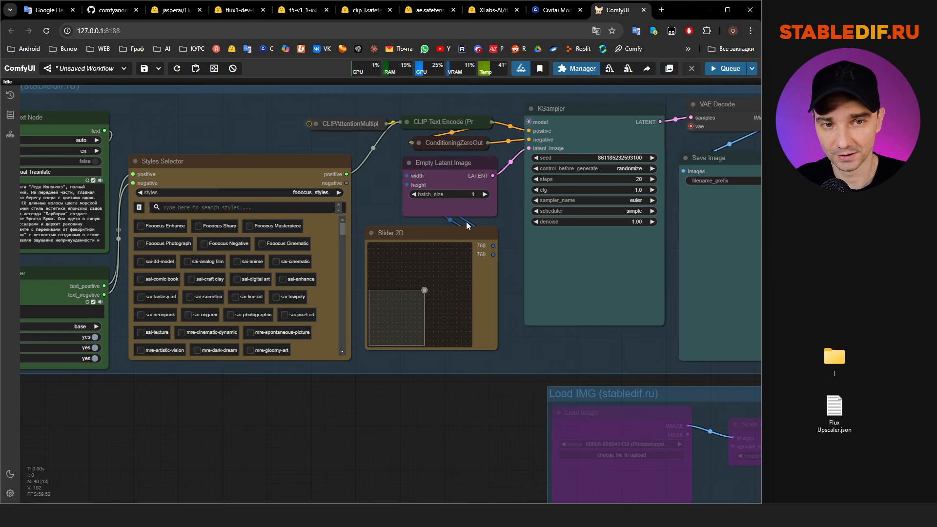
left_click_drag(424, 290, 450, 288)
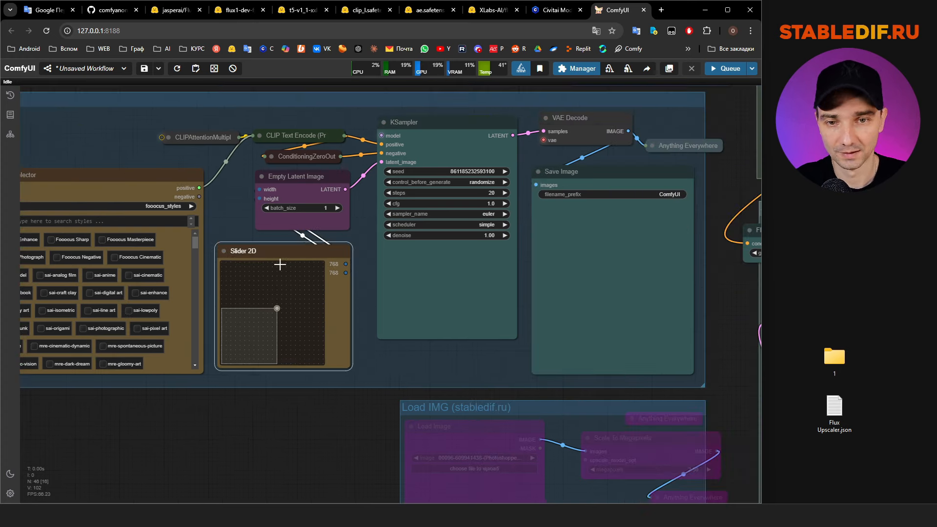
left_click_drag(283, 251, 283, 249)
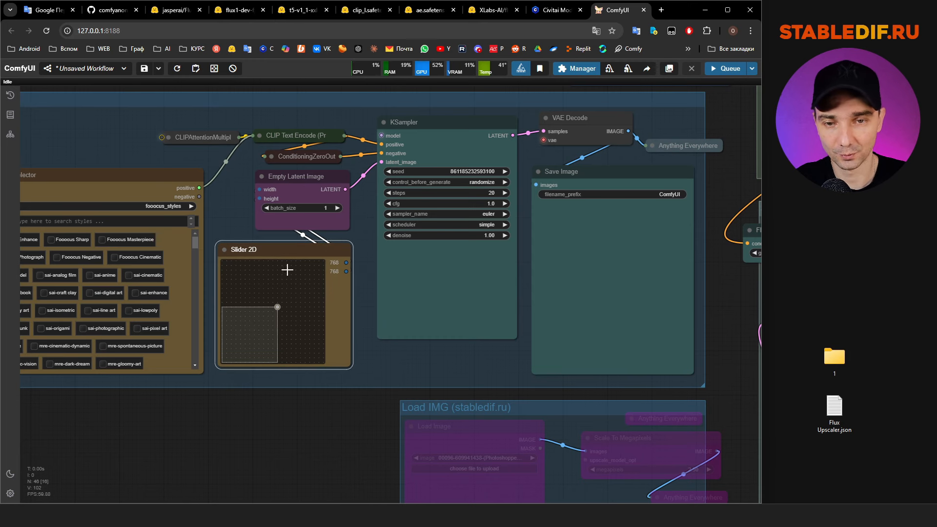
left_click_drag(279, 307, 278, 308)
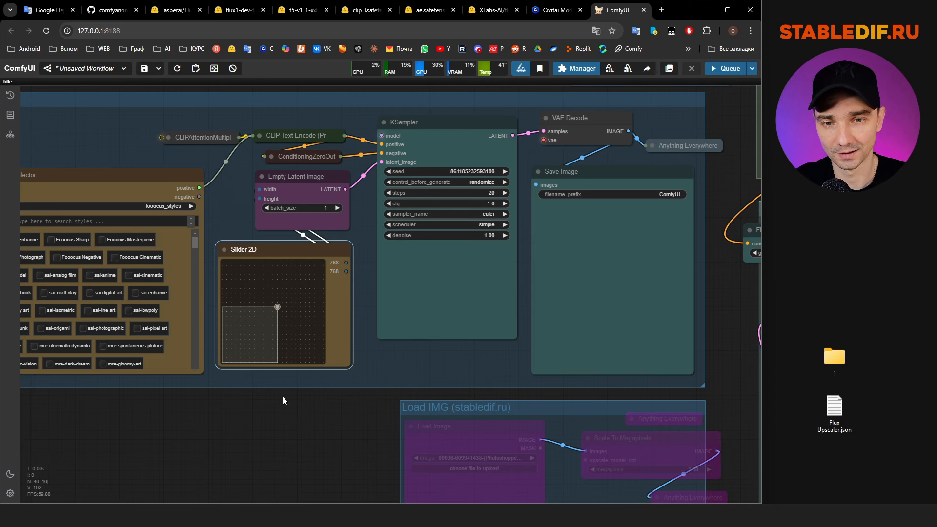
left_click(337, 208)
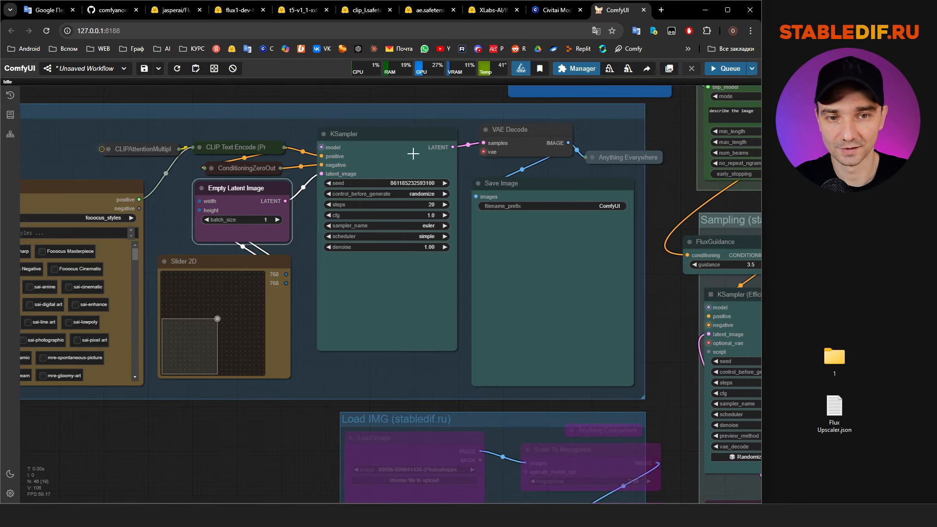
left_click(412, 153)
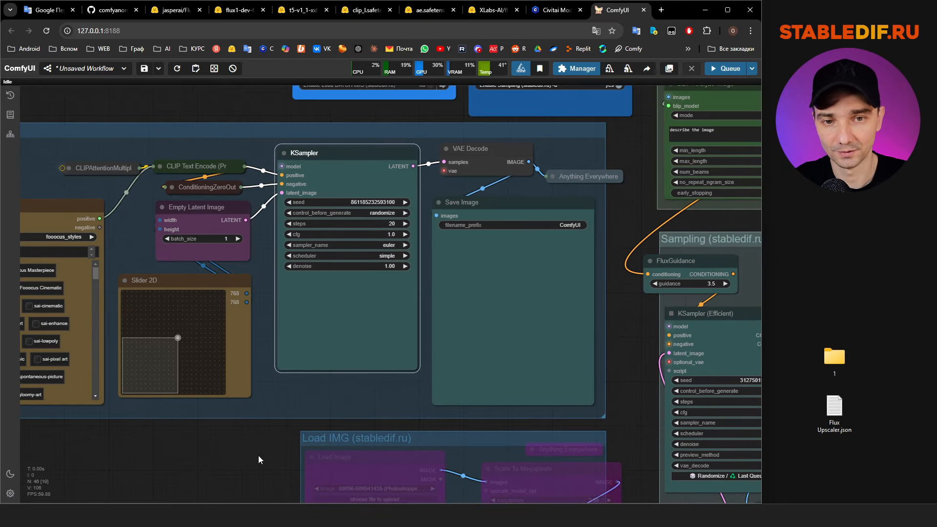
Try out 30 steps in the KSampler of the Generate IMG group.
left_click(388, 224)
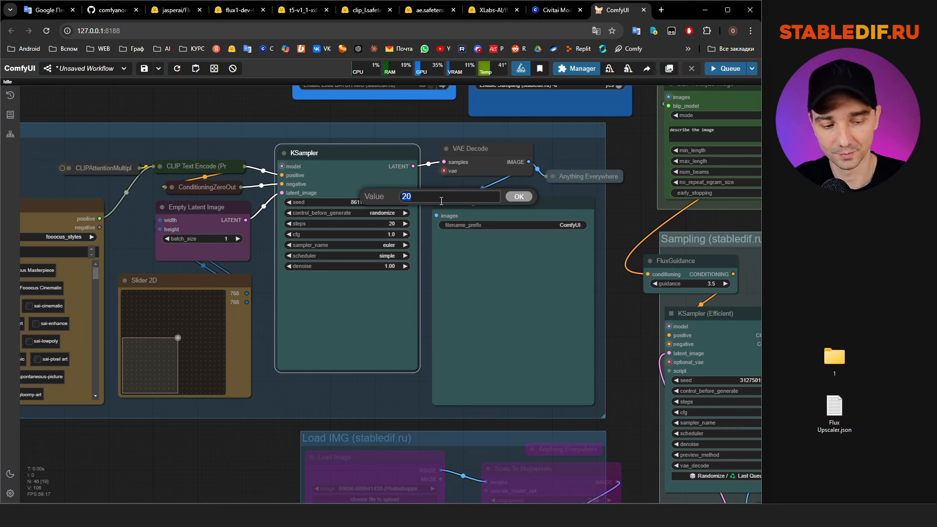
type("30")
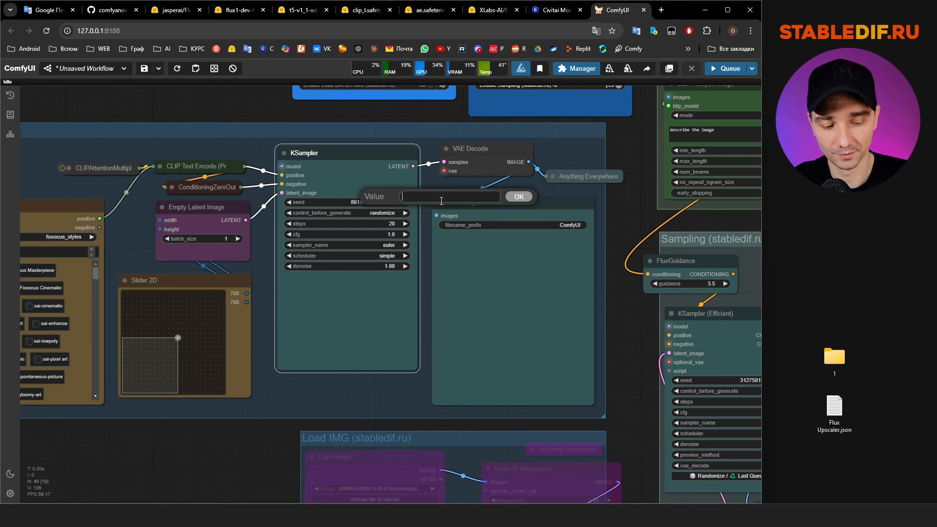
key("Return")
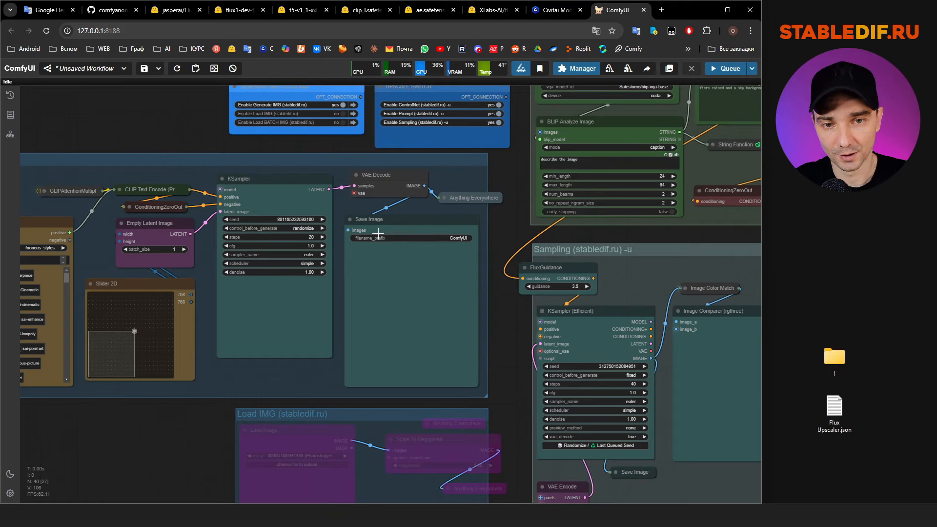
Disable ControlNet, Prompt and Sampling in the UPSCALE SWITCH node.
scroll(379, 231, "up", 3)
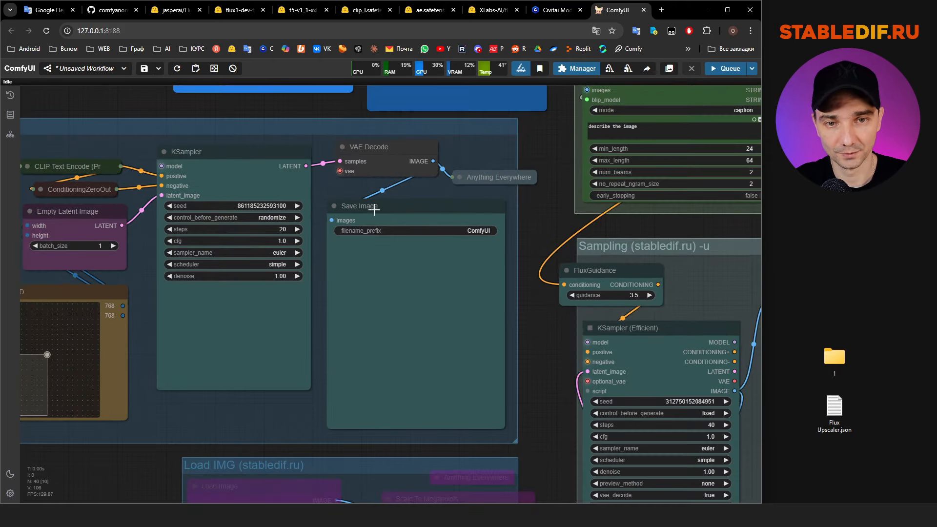
scroll(398, 373, "down", 5)
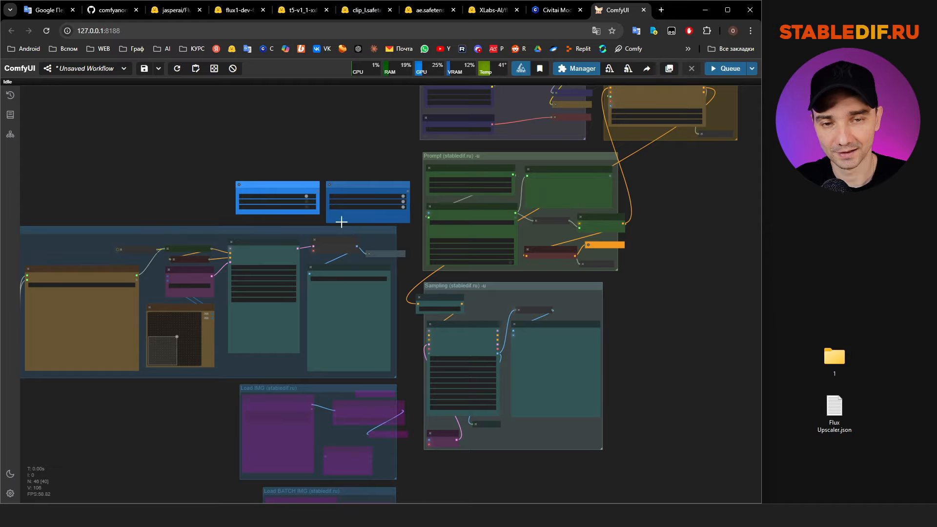
scroll(344, 214, "up", 3)
scroll(352, 224, "down", 4)
left_click_drag(630, 274, 662, 341)
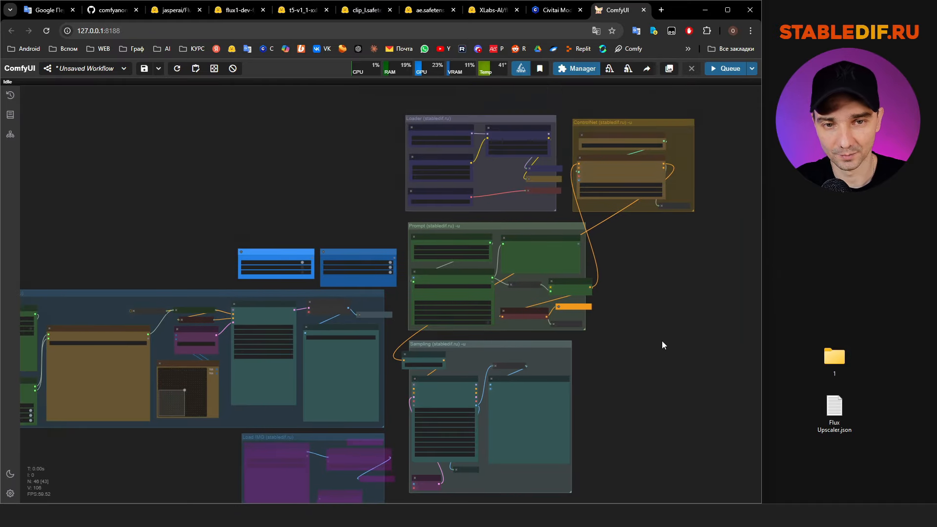
scroll(311, 296, "up", 4)
left_click(408, 252)
left_click(409, 262)
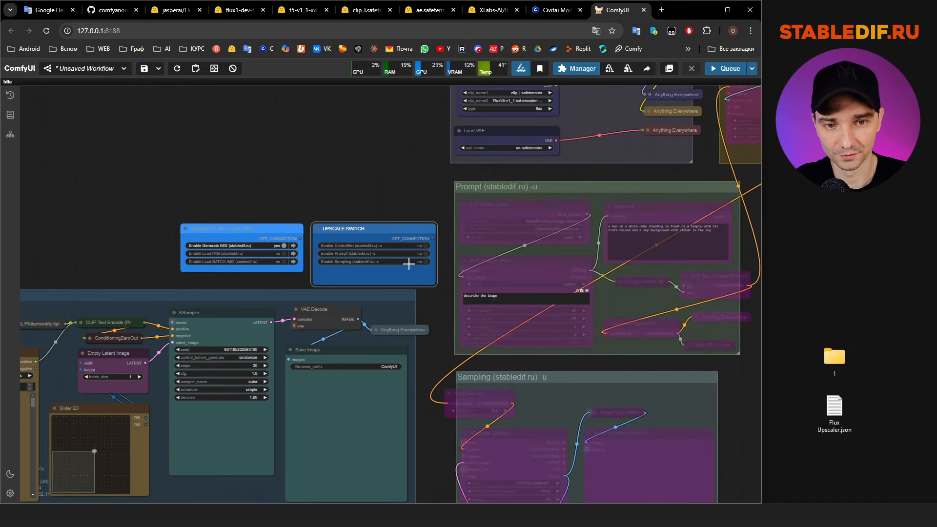
left_click_drag(358, 216, 376, 162)
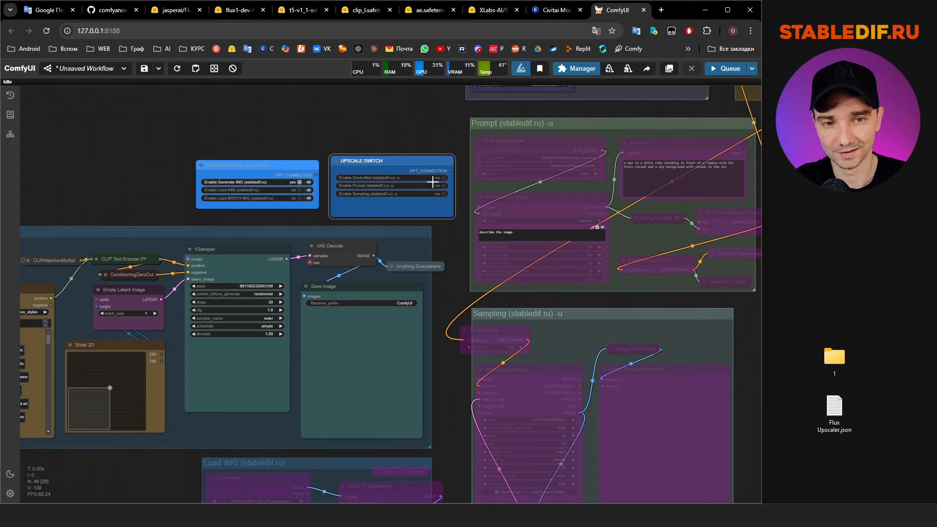
Try to run the workflow with only Generate IMG enabled, and dismiss the error dialog.
scroll(376, 219, "down", 4)
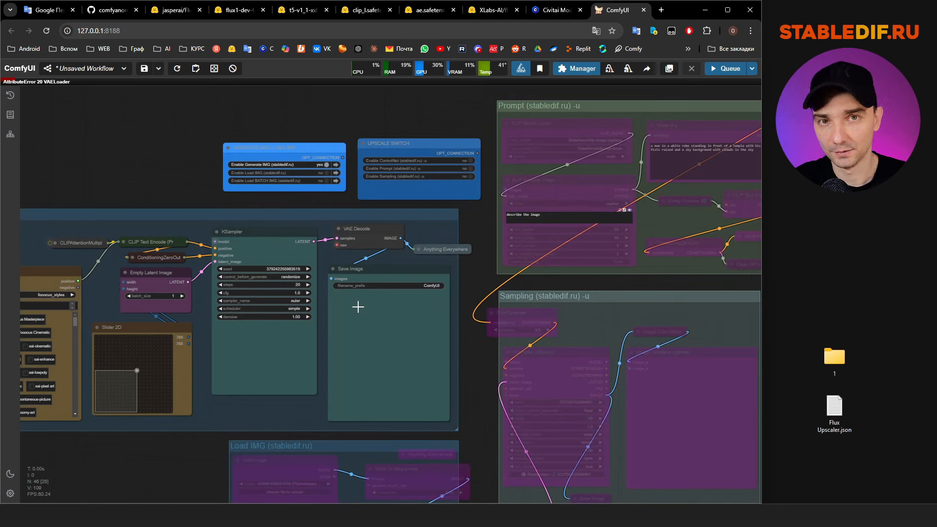
left_click(725, 68)
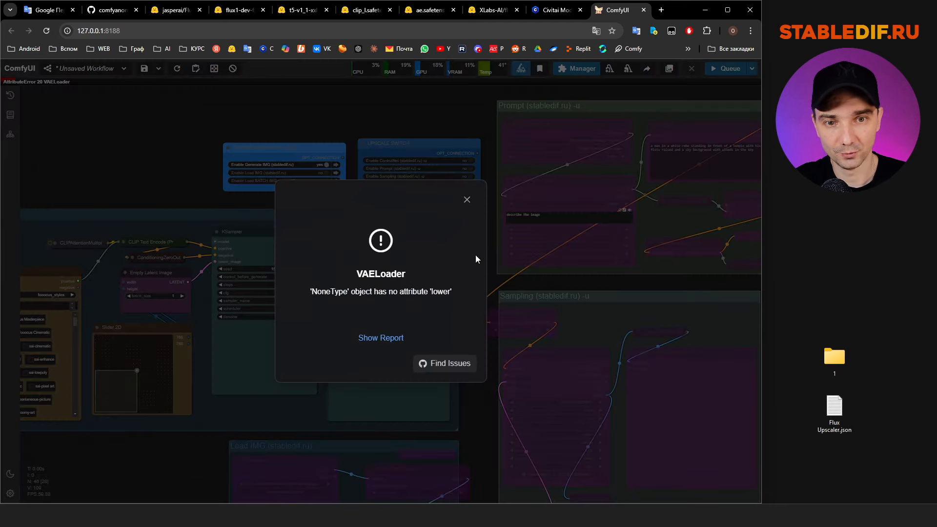
left_click(467, 200)
In the Loader group's Load Diffusion Model node, select flux1-dev-fp8.safetensors with weight_dtype fp8_e4m3fn.
left_click_drag(452, 125, 216, 315)
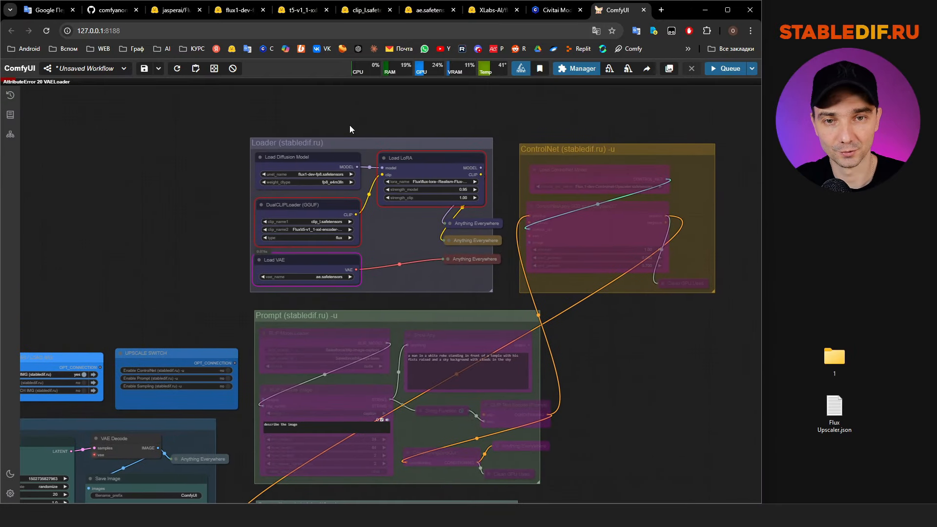
left_click_drag(205, 183, 175, 183)
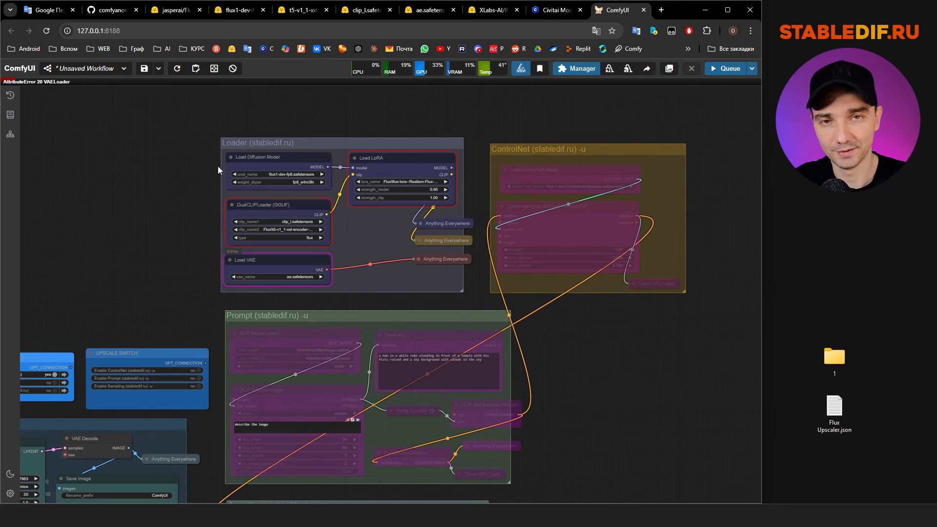
scroll(319, 125, "right", 2)
scroll(313, 126, "up", 5)
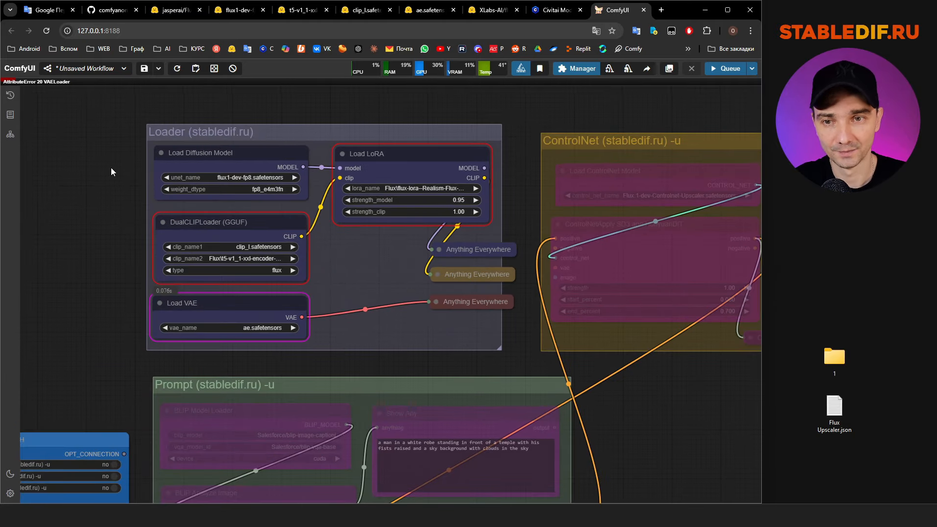
left_click_drag(111, 168, 133, 178)
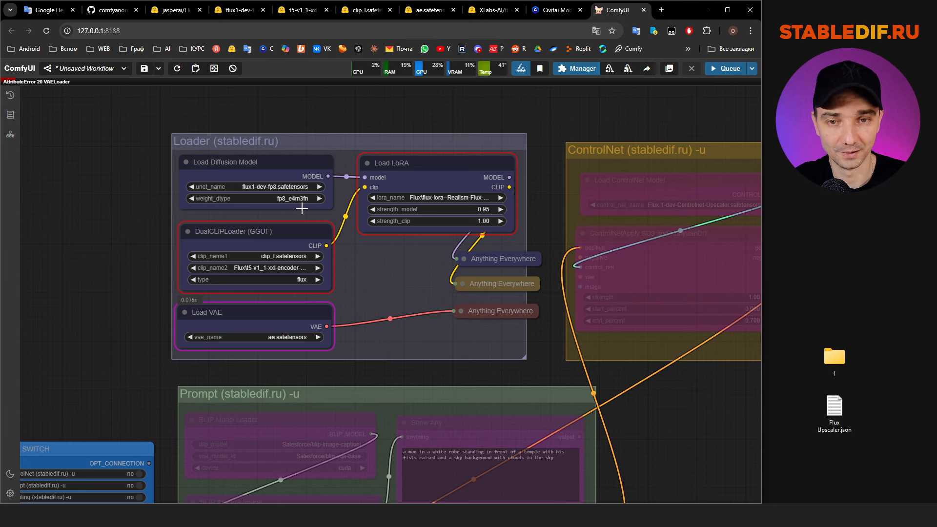
left_click(278, 187)
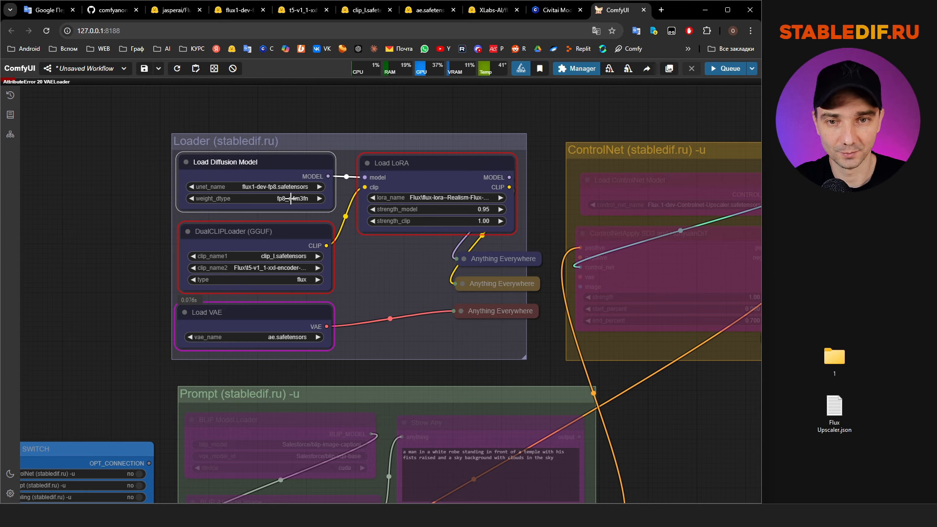
left_click(288, 200)
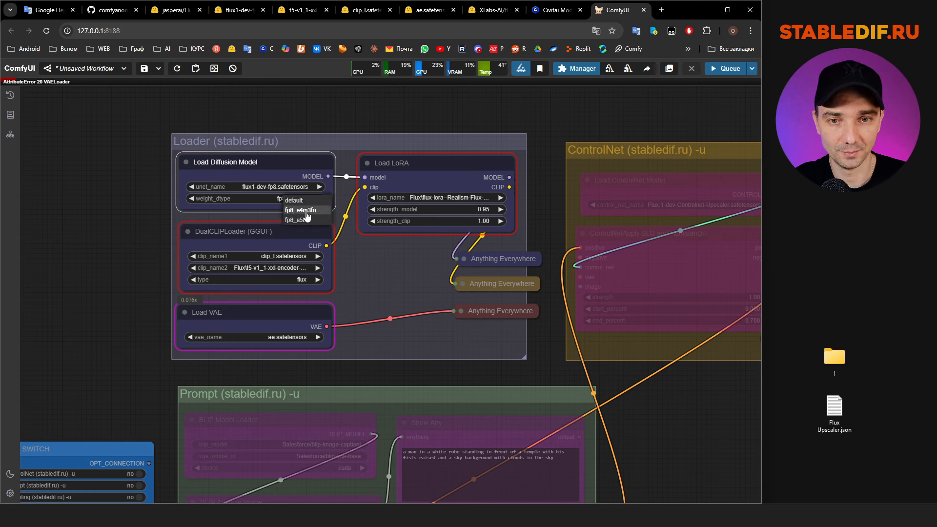
left_click(306, 211)
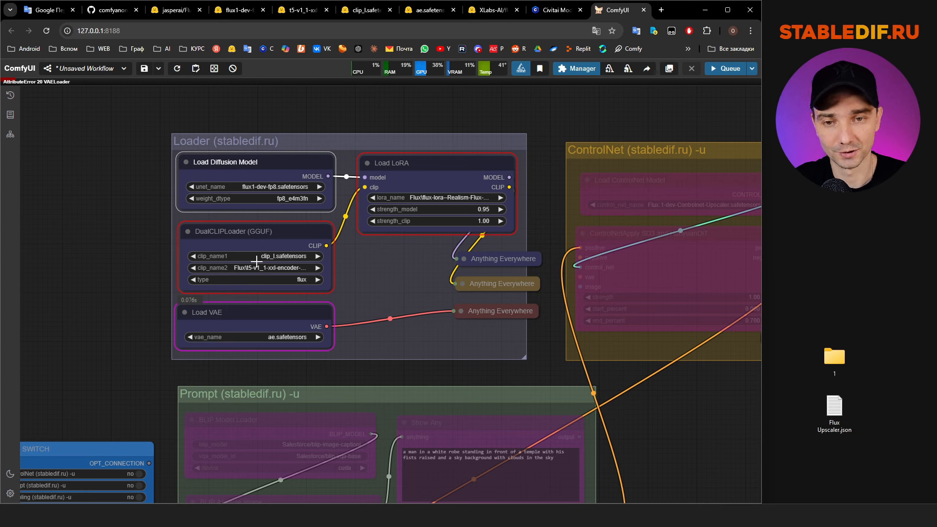
In the DualCLIPLoader (GGUF) node, select clip_l.safetensors as clip_name1 and the FLUX-t5xxl_fp8_e4m3fn file as clip_name2.
left_click(279, 259)
left_click(295, 267)
left_click(272, 268)
left_click(295, 269)
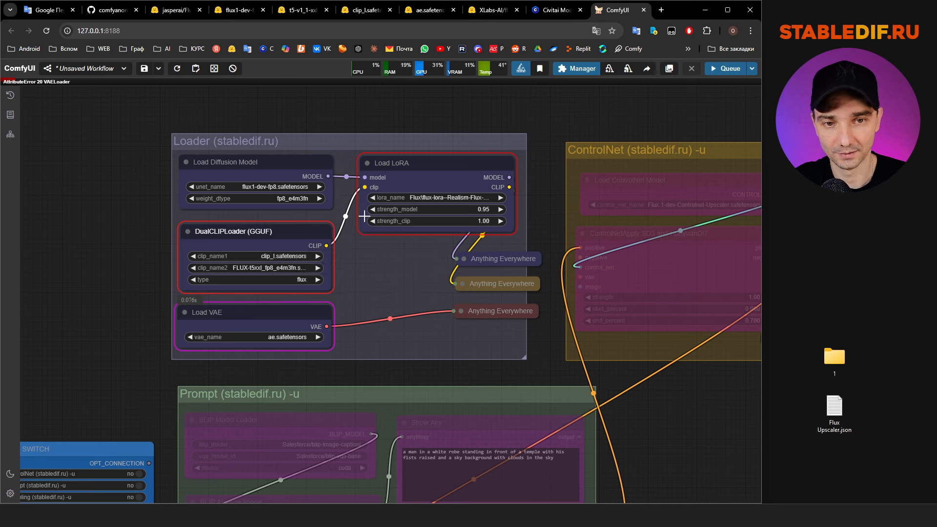
Choose flux-RealismLora.safetensors in the Load LoRA node and bypass that node.
left_click(463, 197)
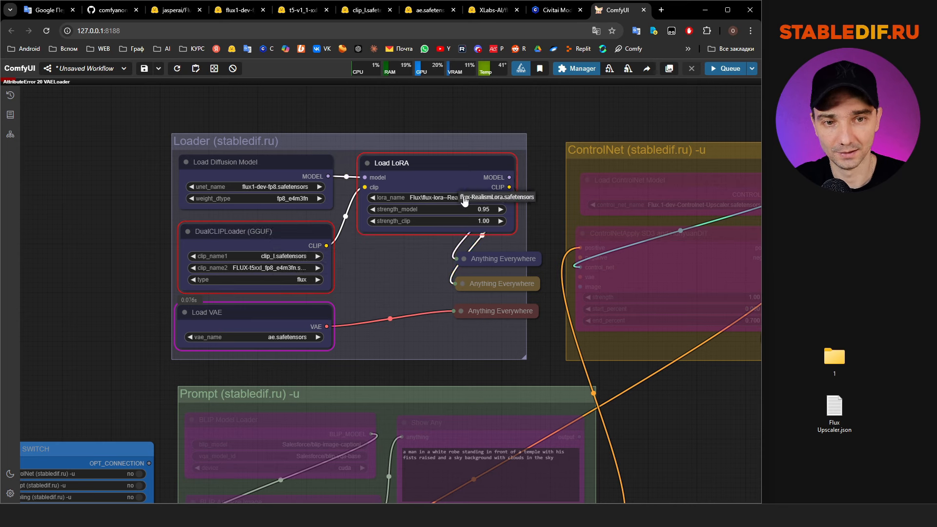
left_click(495, 197)
scroll(494, 203, "down", 8)
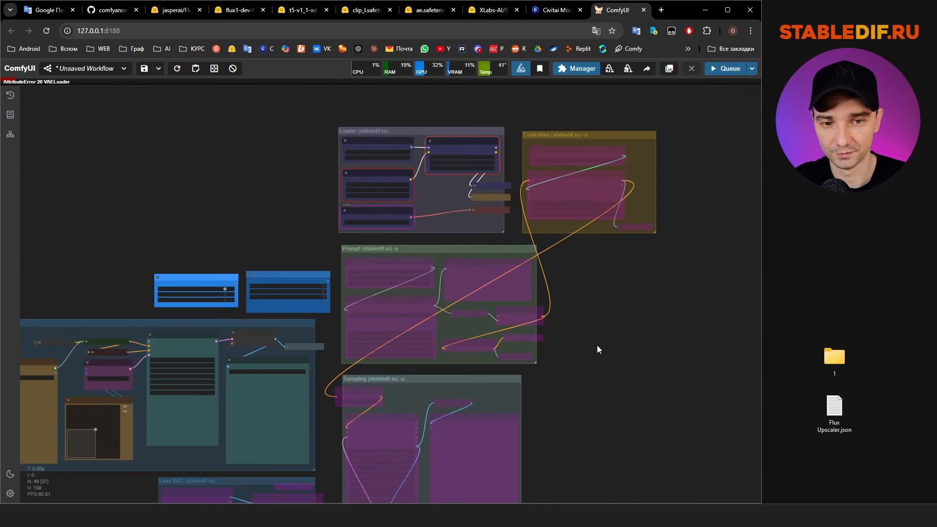
scroll(254, 220, "up", 4)
scroll(271, 216, "down", 4)
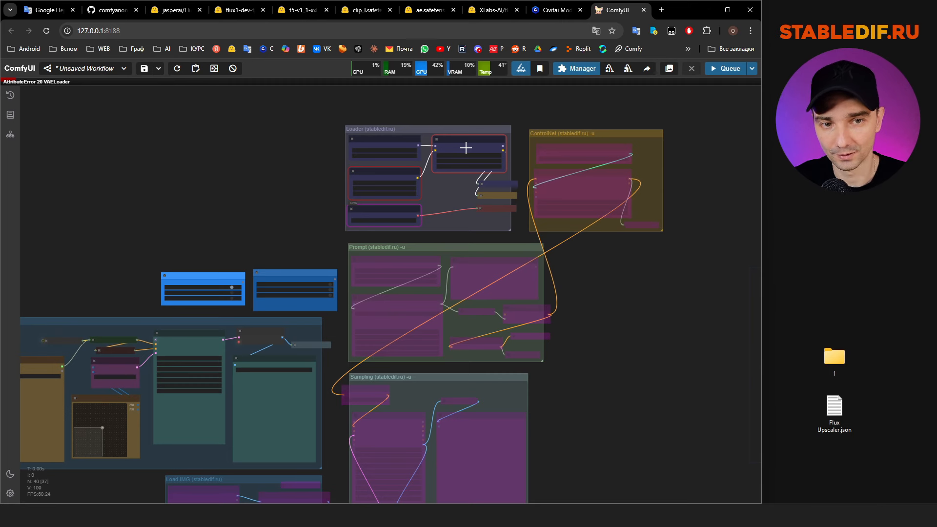
key("ctrl+b")
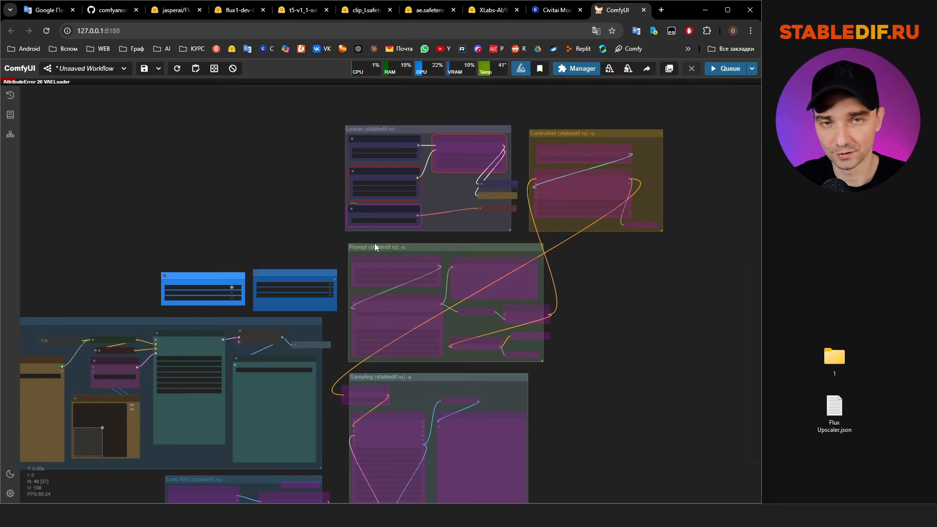
Queue the workflow to generate an image with the selected Flux models.
scroll(715, 114, "up", 6)
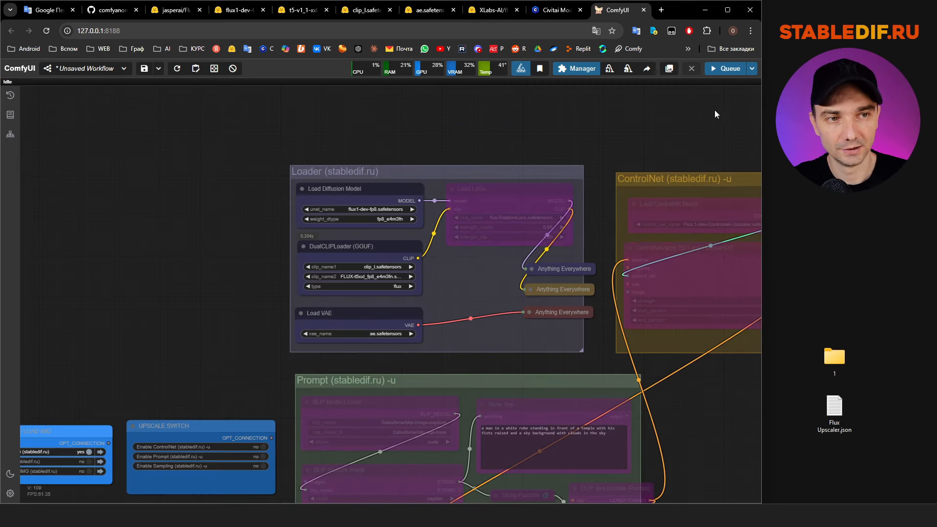
left_click(726, 68)
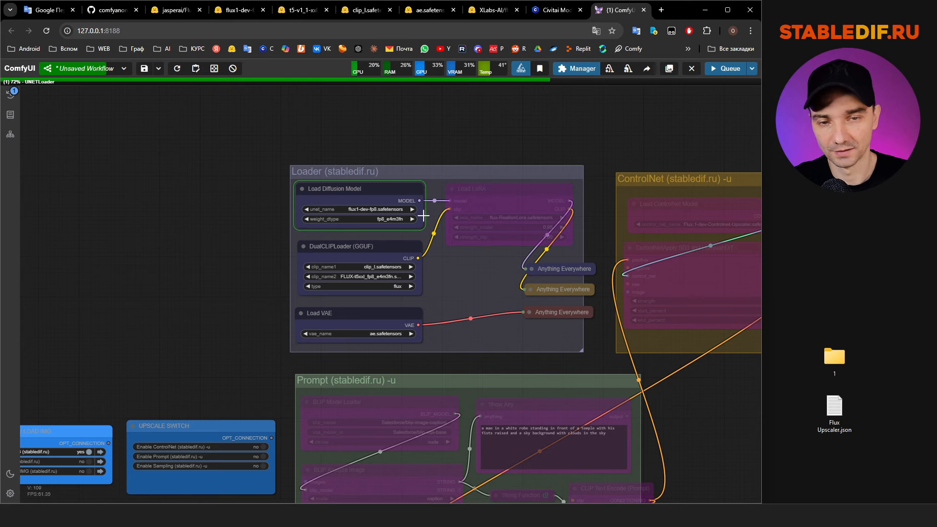
scroll(349, 196, "down", 6)
scroll(196, 287, "up", 8)
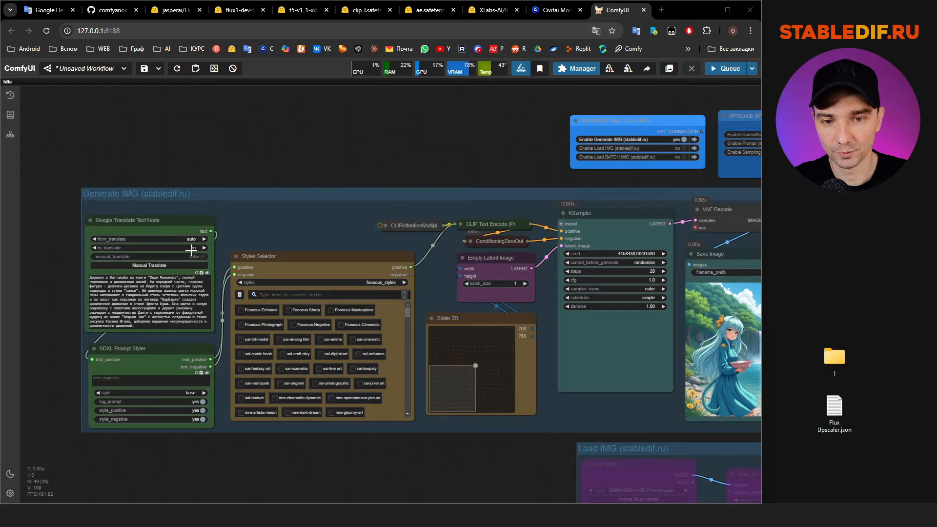
Examine the generated image in the Save Image node along with the Generate IMG group's prompt and settings.
left_click_drag(381, 150, 151, 131)
scroll(473, 293, "up", 9)
scroll(482, 277, "down", 5)
scroll(230, 323, "down", 3)
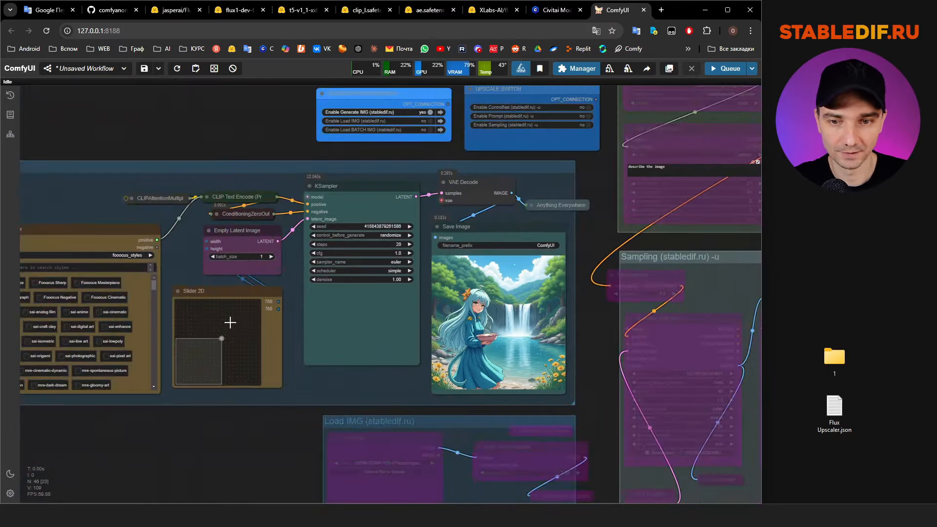
scroll(293, 291, "up", 4)
scroll(168, 263, "down", 8)
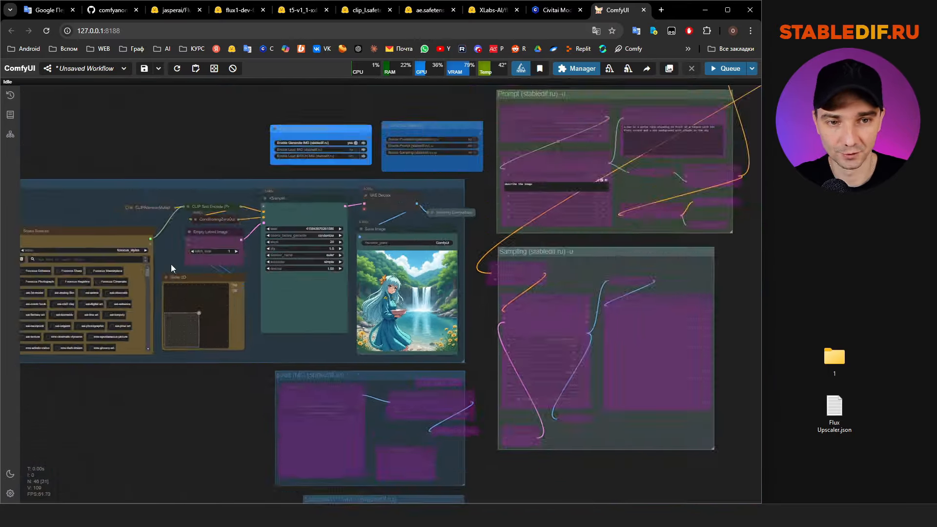
scroll(387, 253, "down", 3)
scroll(312, 254, "up", 12)
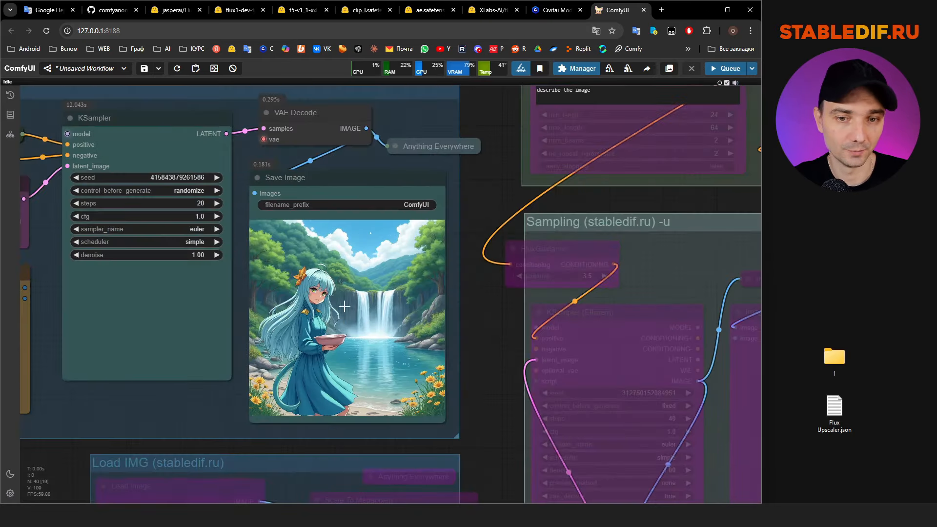
Set the Generate IMG KSampler's control_before_generate to fixed.
scroll(373, 326, "down", 8)
scroll(324, 279, "up", 5)
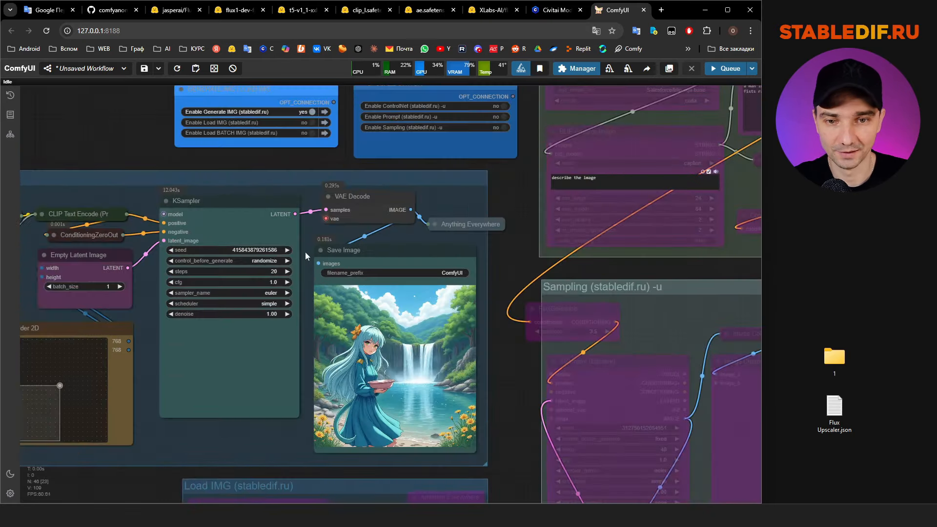
left_click(271, 261)
left_click(277, 264)
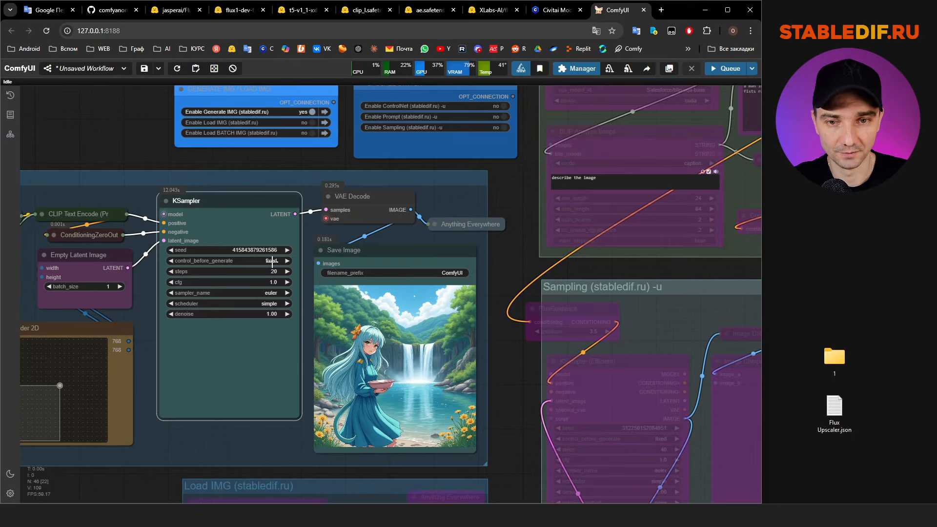
scroll(267, 282, "up", 2)
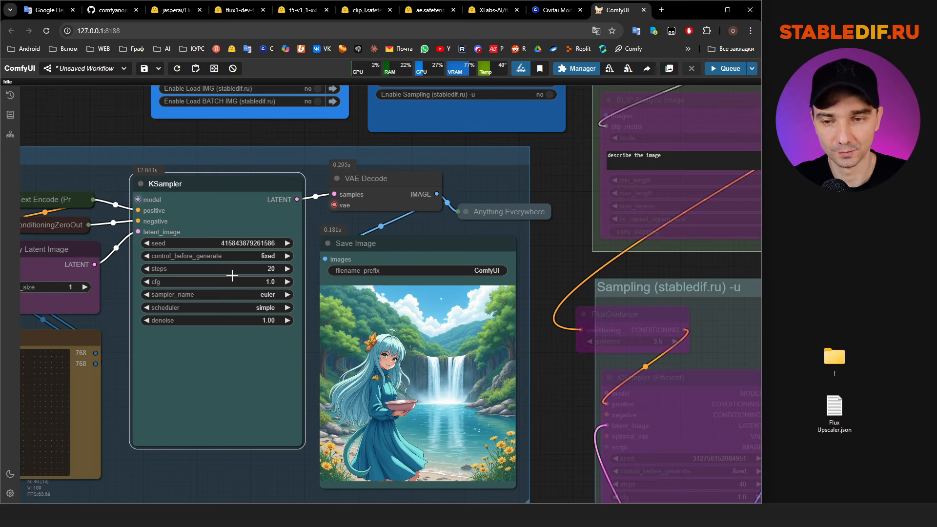
In the Comfy settings, check the Widget control mode options under Node Widget, and close the settings without changing them.
left_click(10, 493)
scroll(515, 306, "down", 5)
scroll(514, 305, "down", 8)
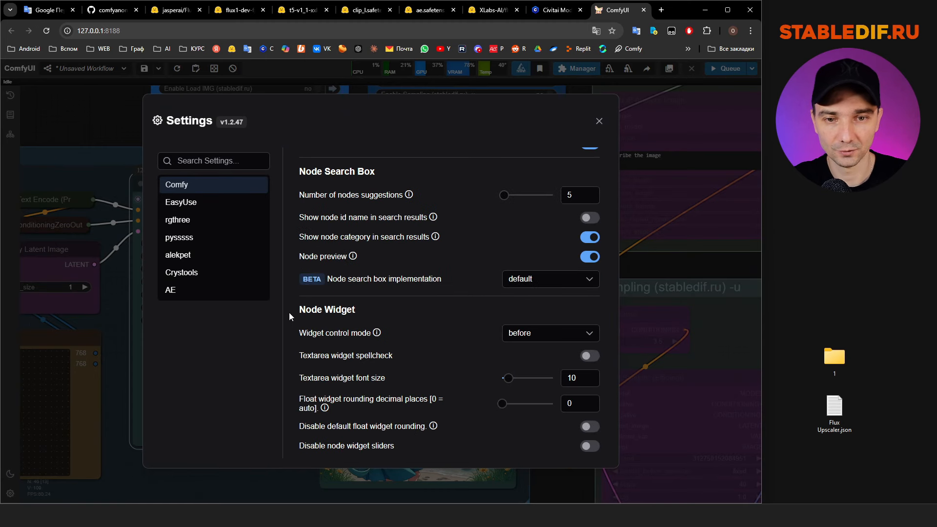
left_click_drag(314, 309, 364, 314)
left_click_drag(299, 333, 356, 333)
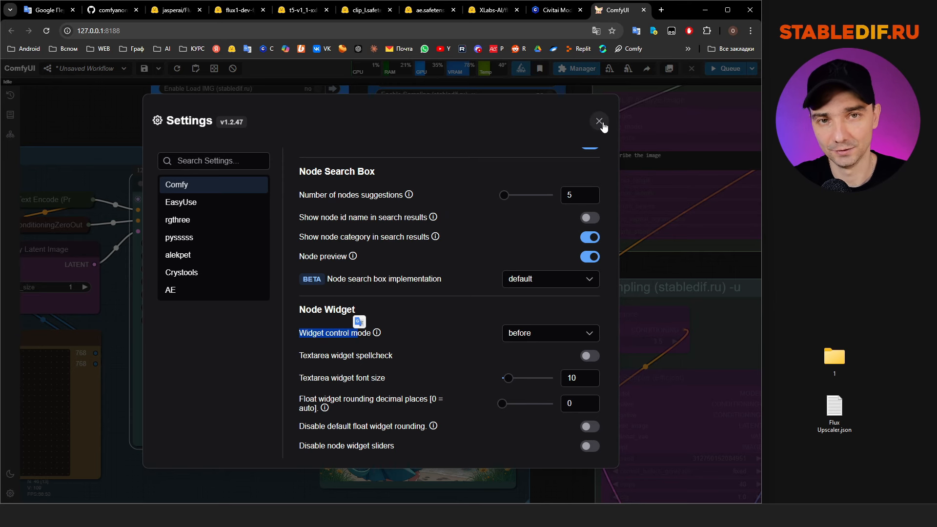
left_click(544, 336)
left_click(544, 110)
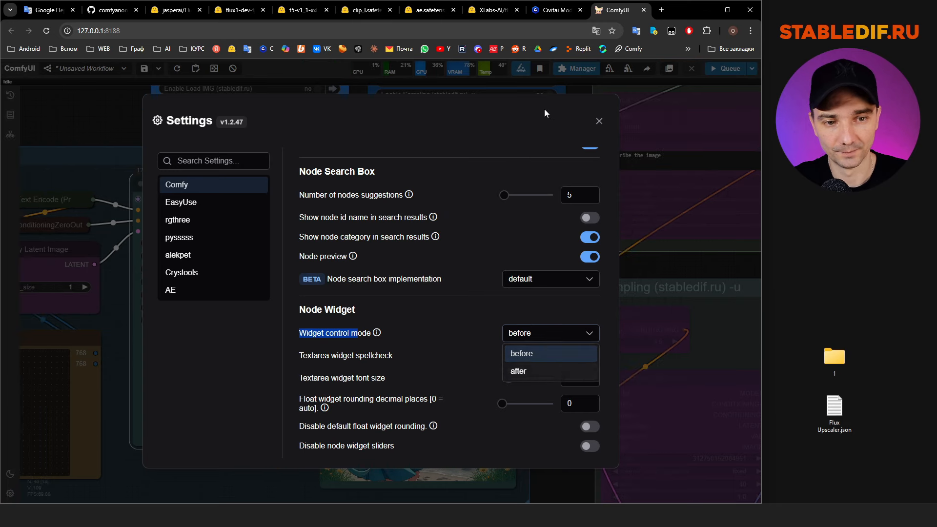
left_click(622, 106)
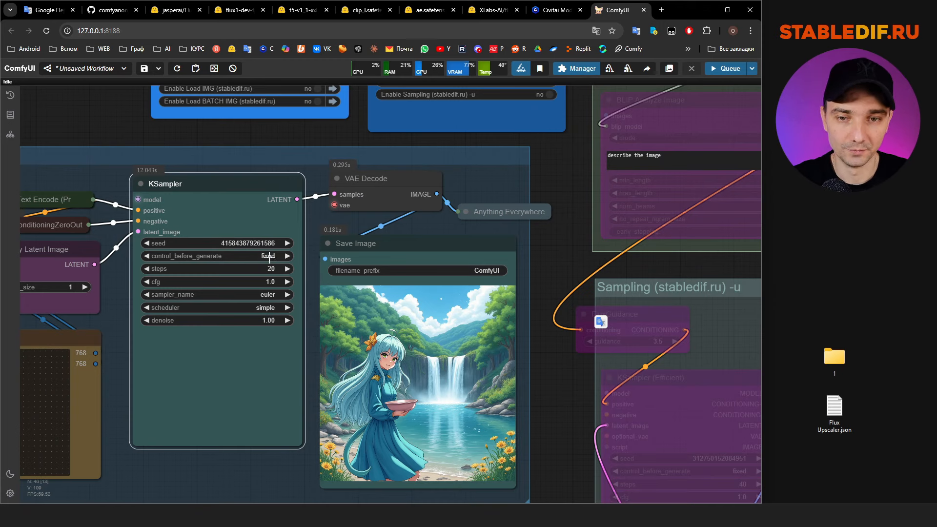
Enable the ControlNet, Prompt and Sampling groups in the Upscale Switch node and queue the workflow.
scroll(201, 415, "down", 5)
scroll(388, 208, "up", 3)
left_click(410, 200)
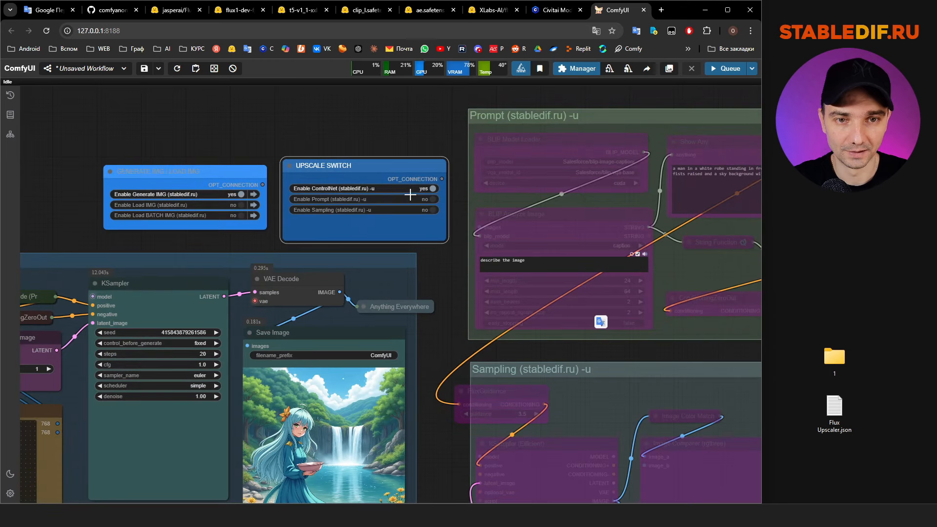
left_click(410, 208)
left_click(408, 216)
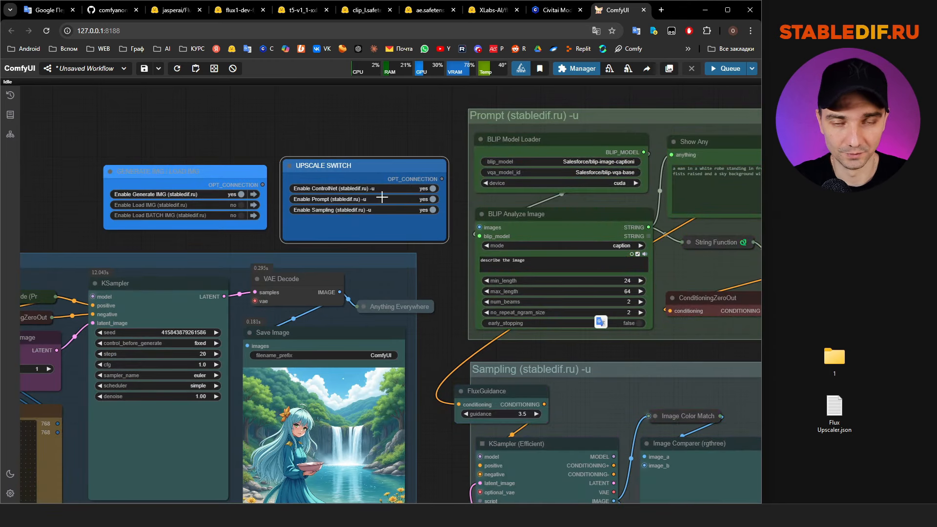
scroll(222, 140, "down", 5)
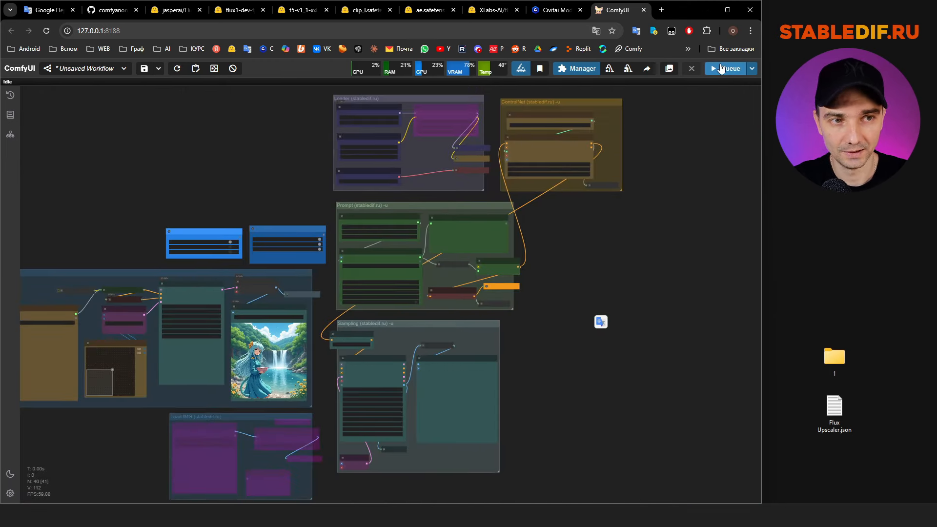
left_click(727, 69)
Examine the Prompt group's BLIP nodes and the layout of the other workflow groups while the queue runs.
scroll(312, 240, "up", 5)
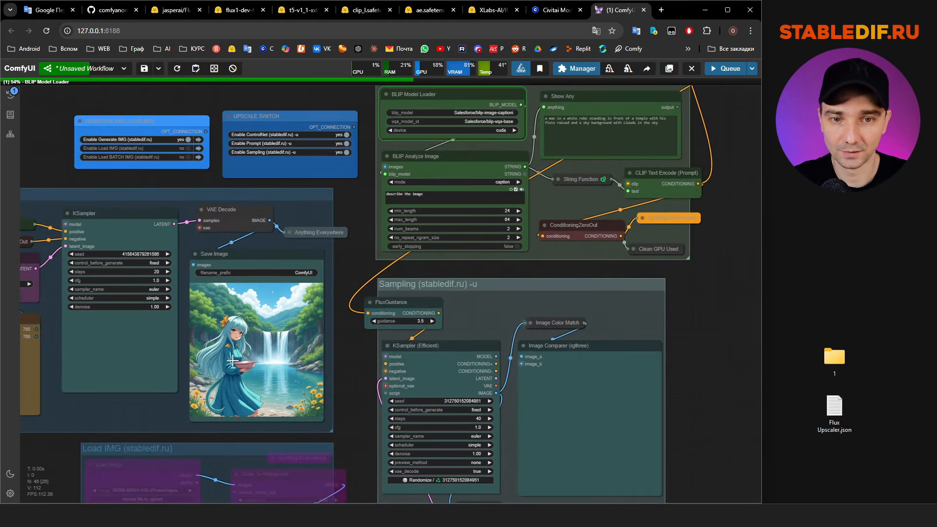
scroll(182, 383, "down", 3)
scroll(350, 201, "up", 5)
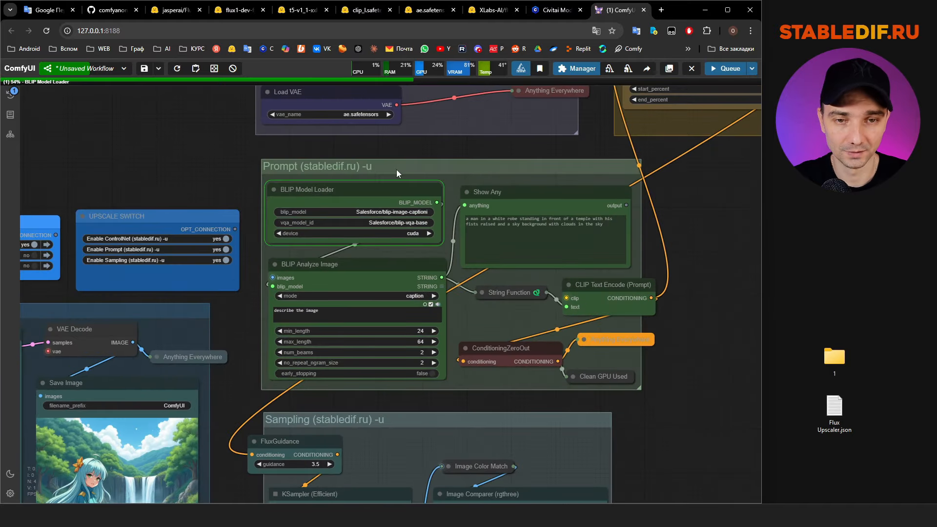
scroll(488, 168, "up", 2)
scroll(449, 225, "down", 3)
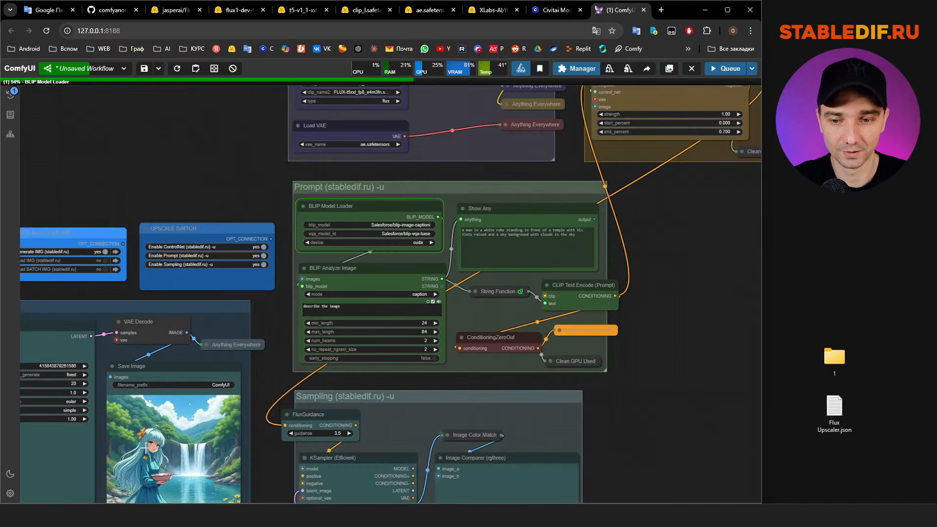
scroll(231, 329, "down", 3)
scroll(340, 233, "down", 5)
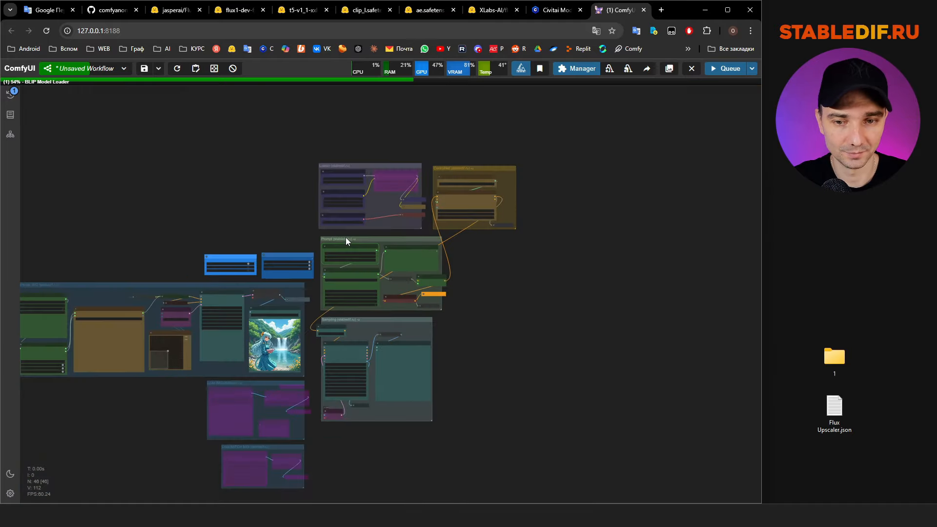
scroll(239, 361, "up", 3)
scroll(232, 375, "down", 5)
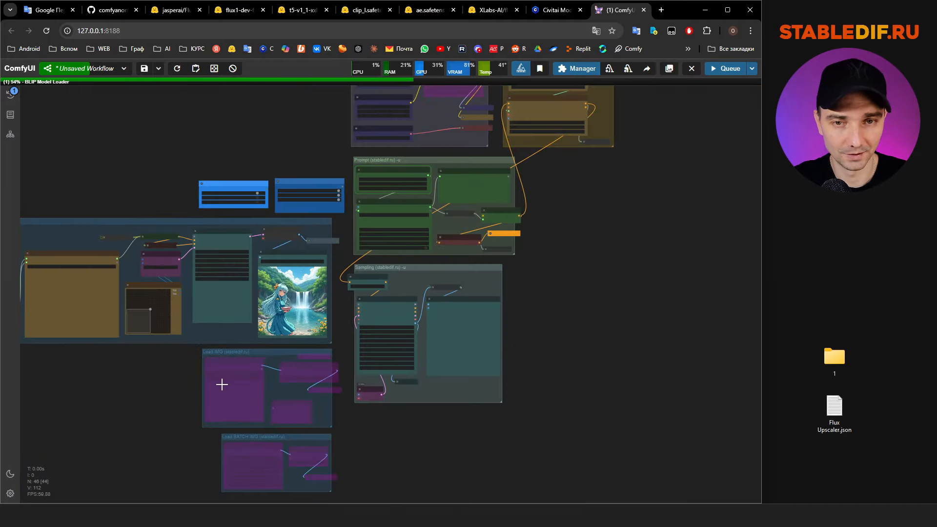
scroll(290, 277, "up", 3)
scroll(292, 264, "down", 3)
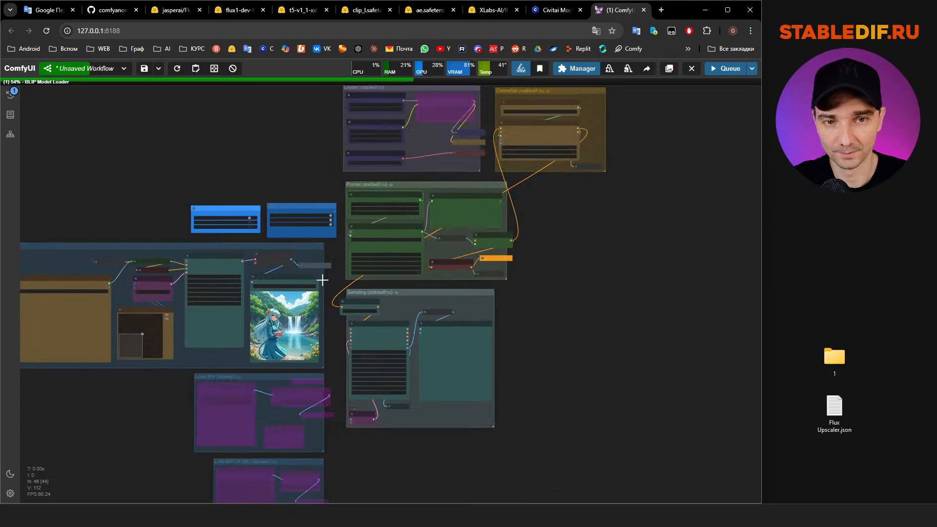
scroll(411, 175, "up", 8)
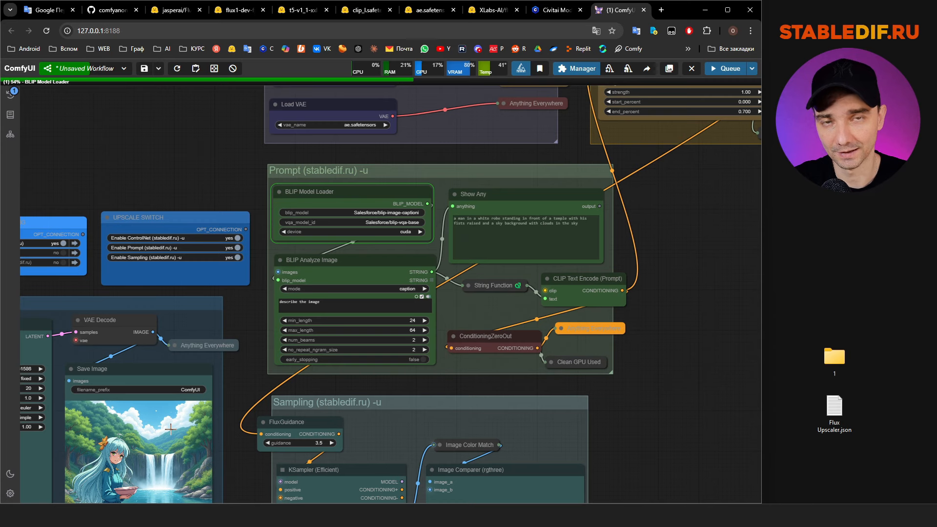
Check the BLIP Model Loader node's progress in the ComfyUI command window, and minimize that window.
scroll(308, 205, "up", 1)
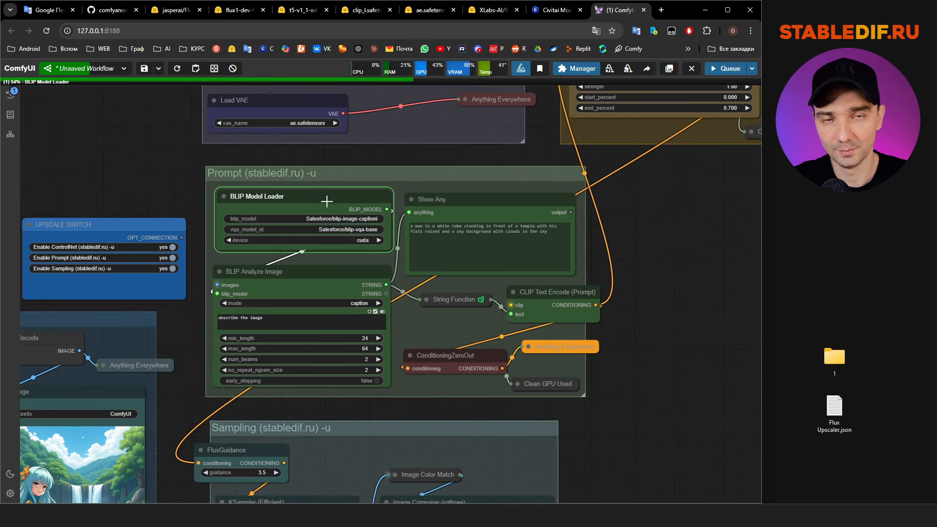
left_click_drag(328, 202, 327, 202)
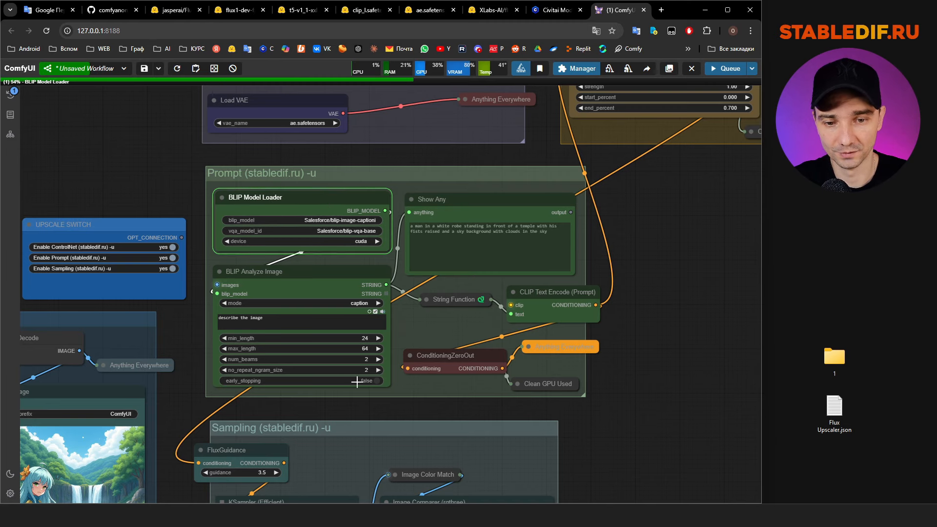
left_click(297, 515)
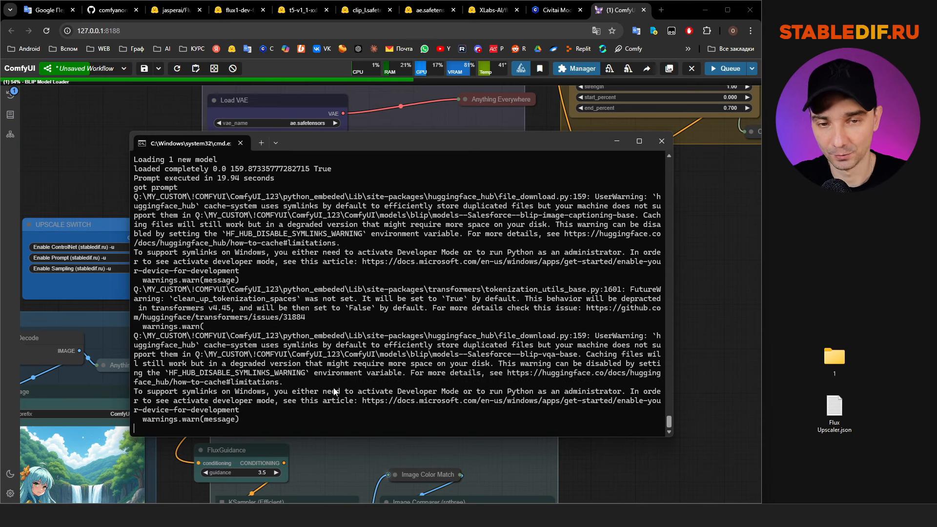
left_click(617, 143)
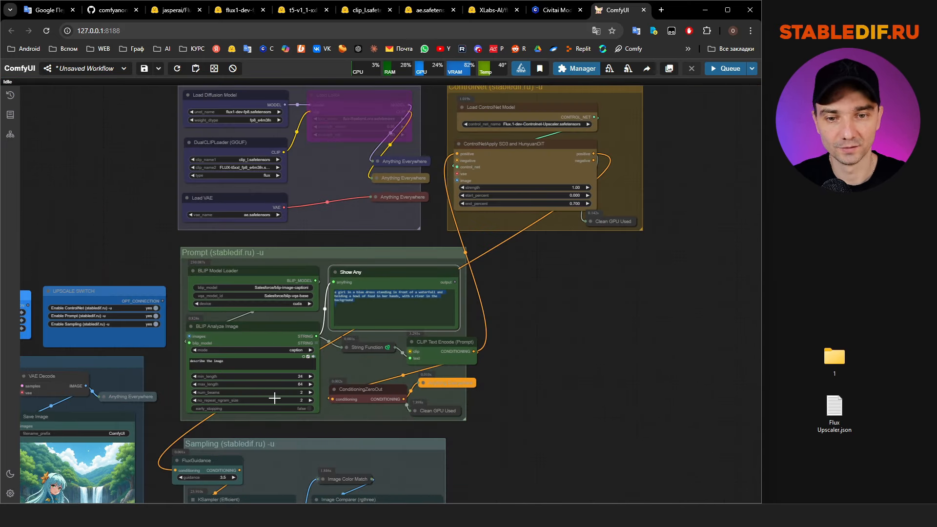
Inspect the BLIP Analyze Image node and read the image caption in the Show Any node, highlighting its text.
left_click(252, 328)
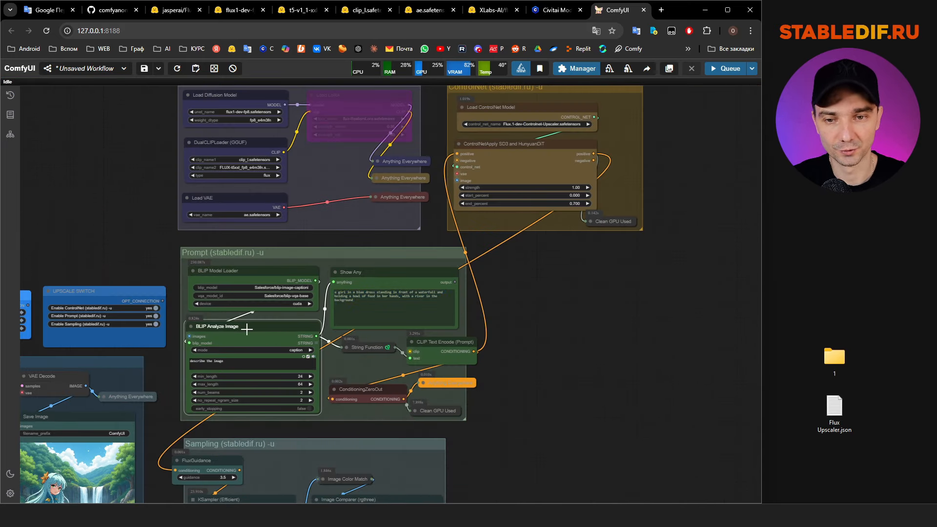
left_click(358, 300)
key("ctrl+a")
scroll(348, 299, "up", 5)
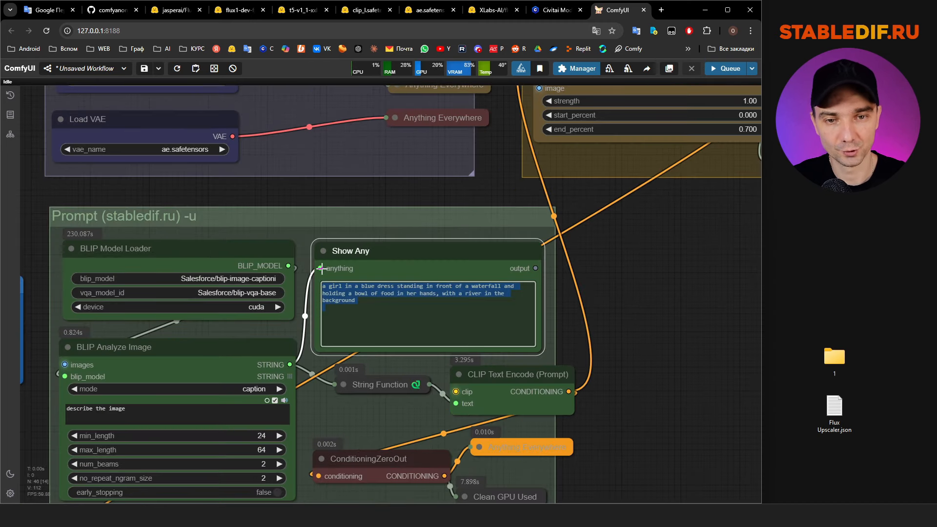
left_click(377, 310)
left_click_drag(363, 299, 323, 279)
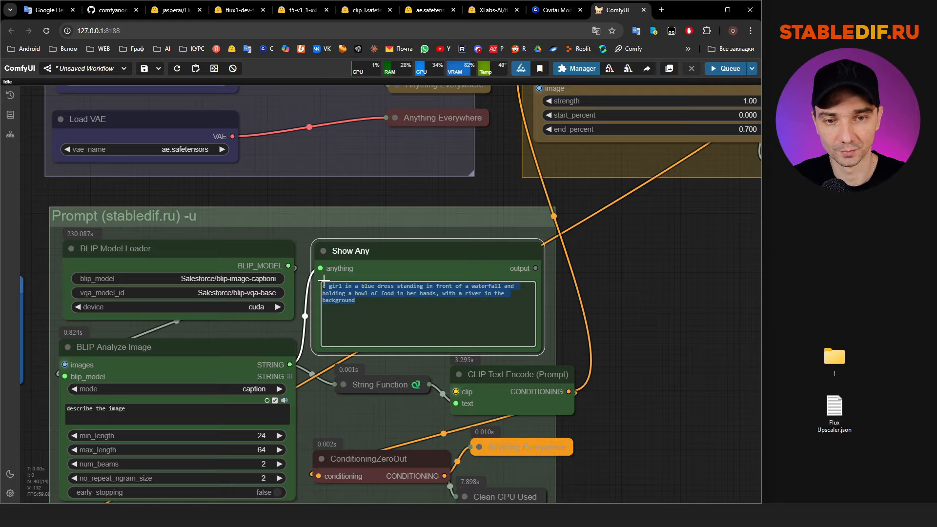
Examine the ControlNet group's Load ControlNet Model and ControlNetApply SD3 and HunyuanDiT nodes and their links to the Prompt group.
scroll(604, 288, "down", 8)
scroll(270, 358, "up", 8)
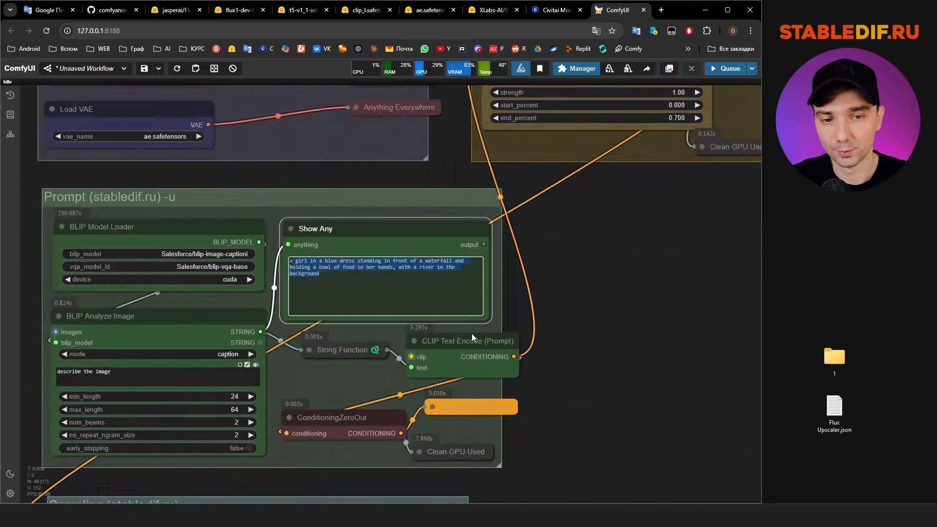
scroll(560, 341, "down", 5)
left_click_drag(599, 294, 473, 416)
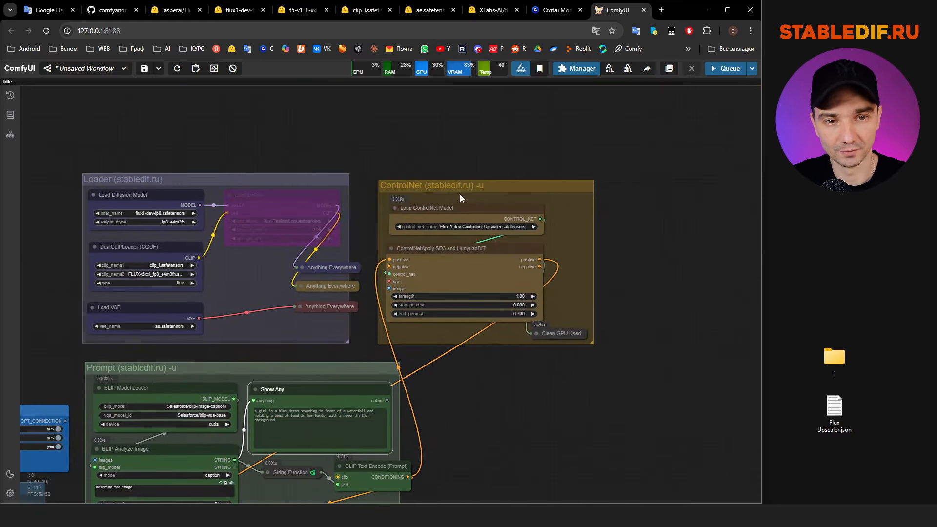
scroll(458, 180, "up", 4)
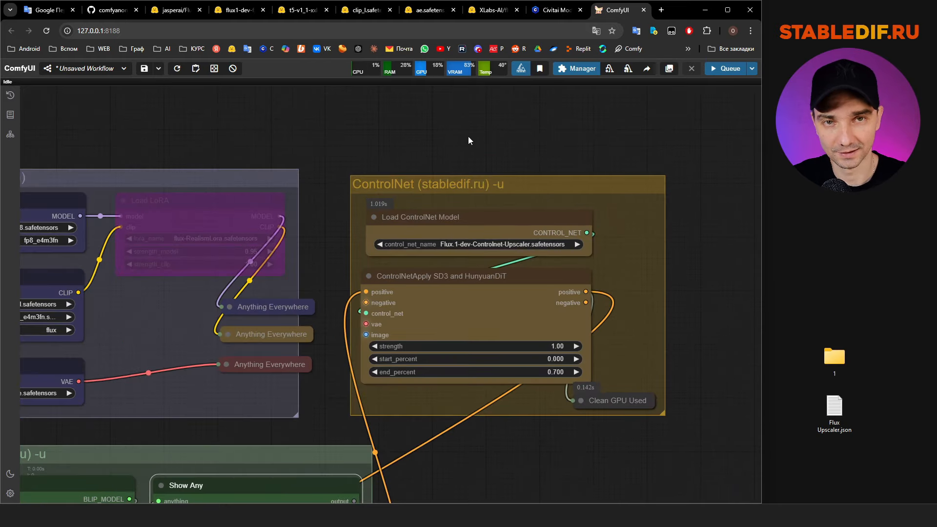
left_click_drag(406, 282, 414, 284)
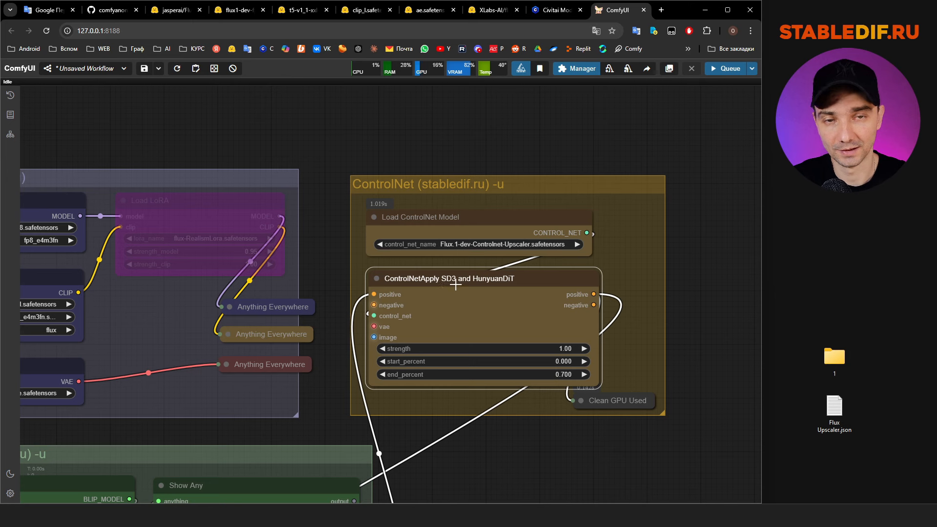
left_click_drag(494, 220, 495, 219)
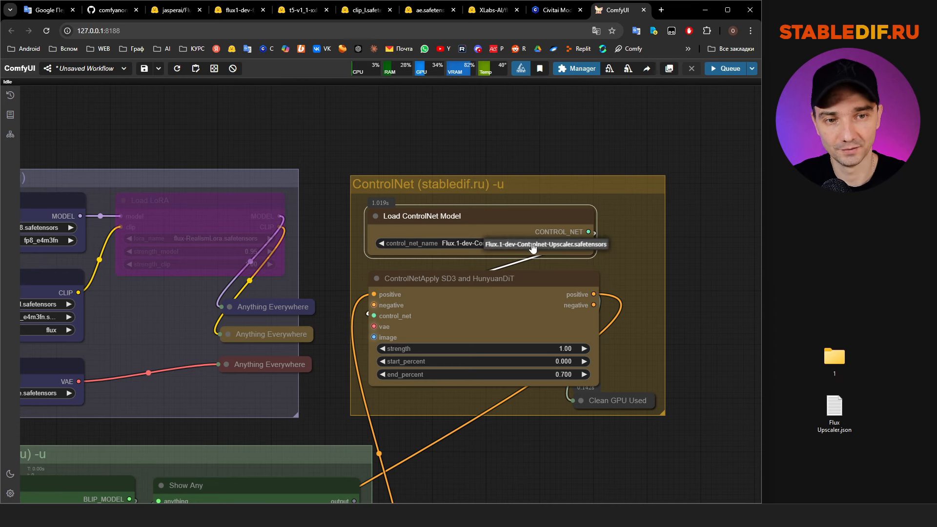
left_click_drag(486, 209, 490, 209)
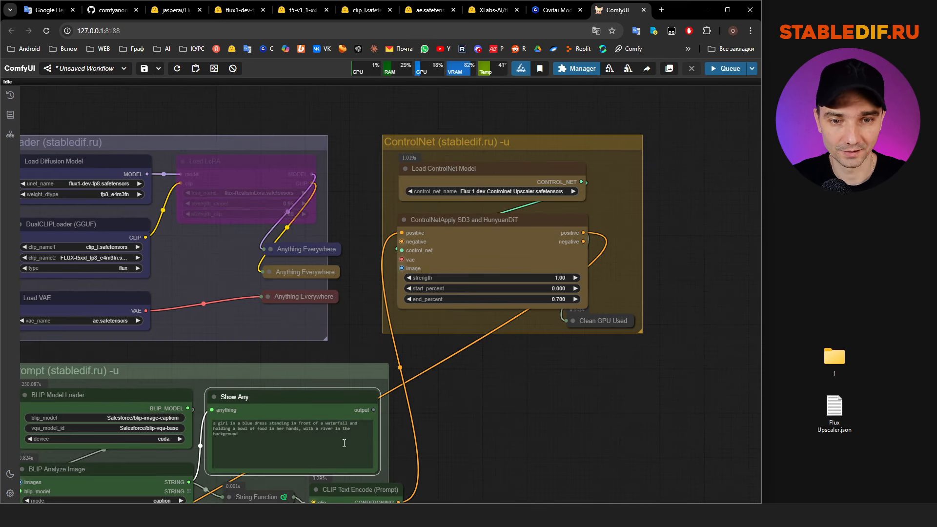
left_click_drag(440, 139, 441, 138)
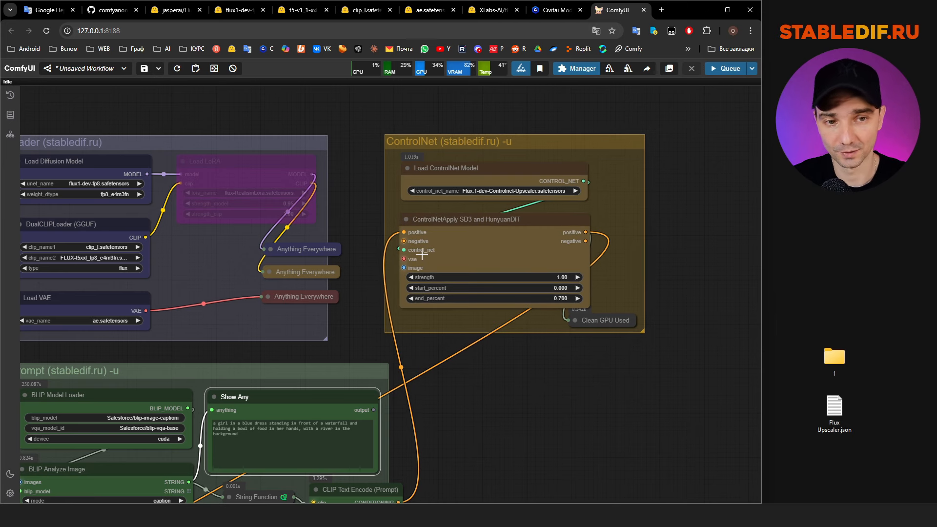
left_click_drag(622, 413, 596, 341)
scroll(586, 327, "down", 3)
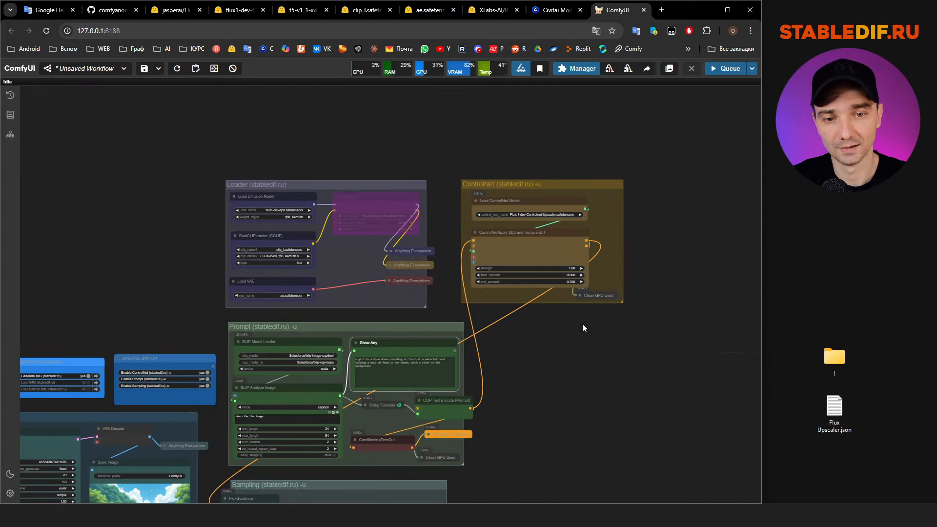
scroll(536, 370, "up", 3)
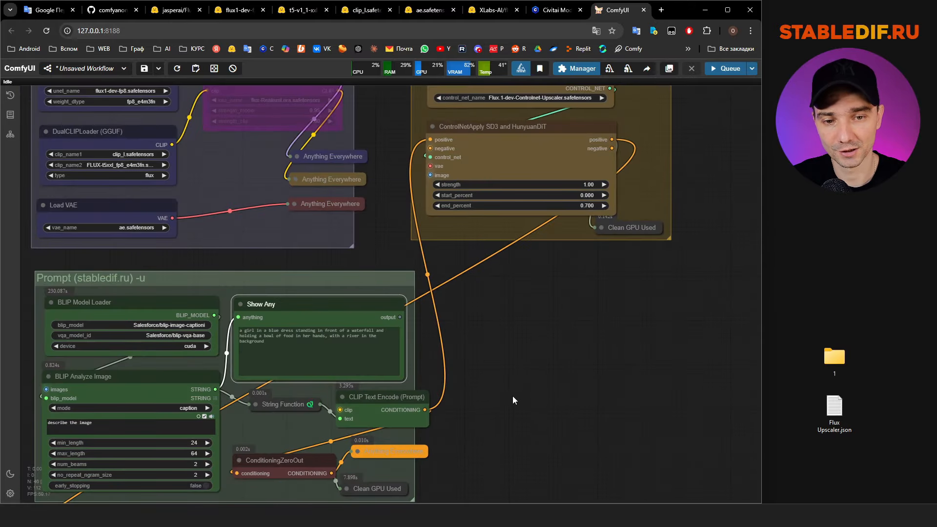
left_click_drag(512, 397, 529, 361)
scroll(537, 337, "down", 5)
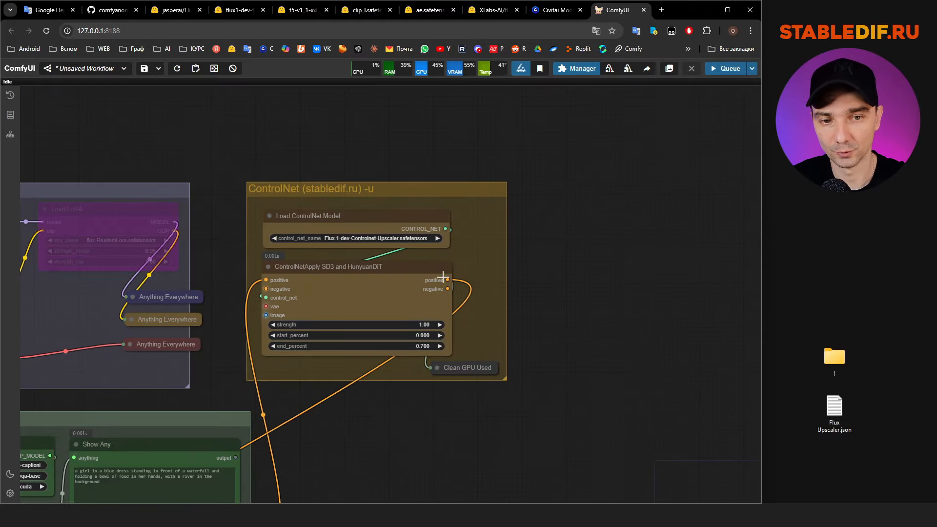
Compare the original and upscaled images up close in the Sampling group's Image Comparer node.
left_click_drag(465, 432, 626, 82)
left_click_drag(543, 355, 683, 207)
left_click_drag(619, 336, 613, 304)
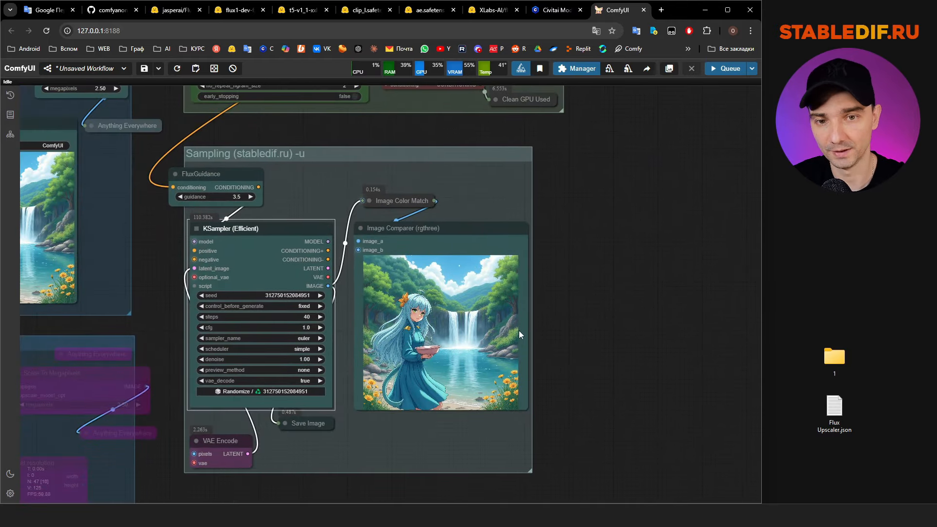
scroll(587, 336, "up", 2)
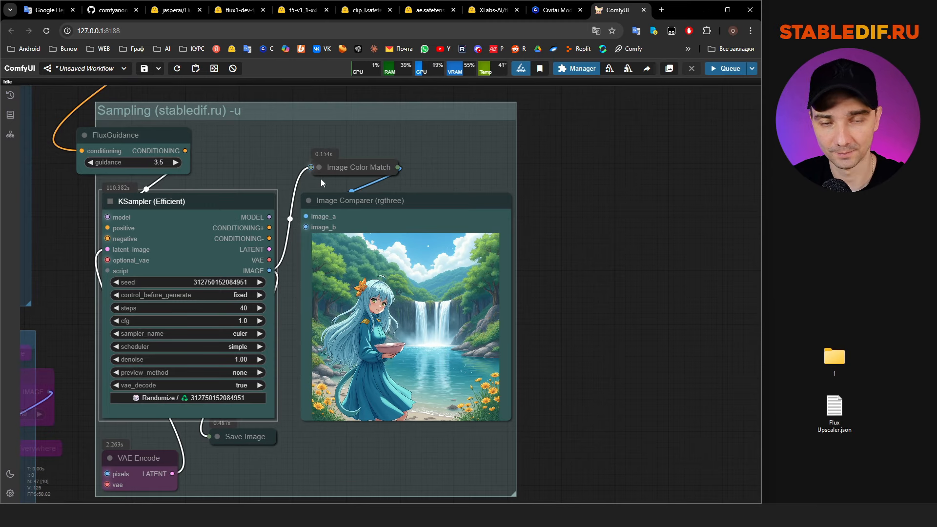
left_click(413, 204)
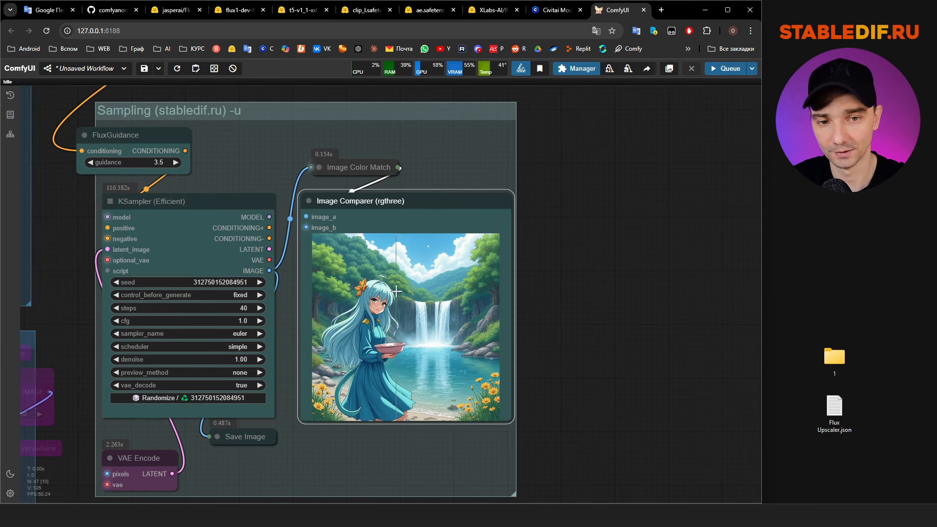
scroll(414, 329, "up", 10)
scroll(405, 329, "up", 2)
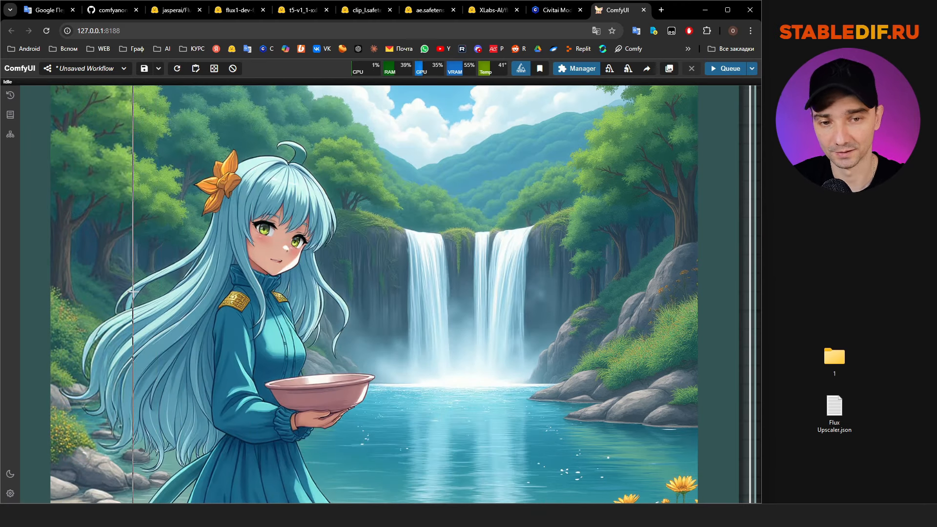
scroll(211, 289, "down", 2)
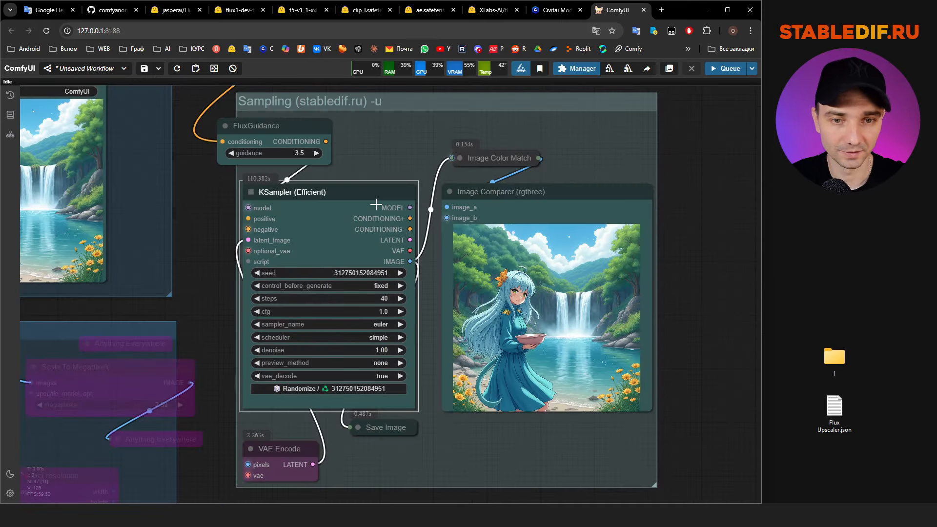
Examine the sampling settings of the KSampler (Efficient) node in the Sampling group, especially its steps value.
left_click_drag(213, 247, 189, 221)
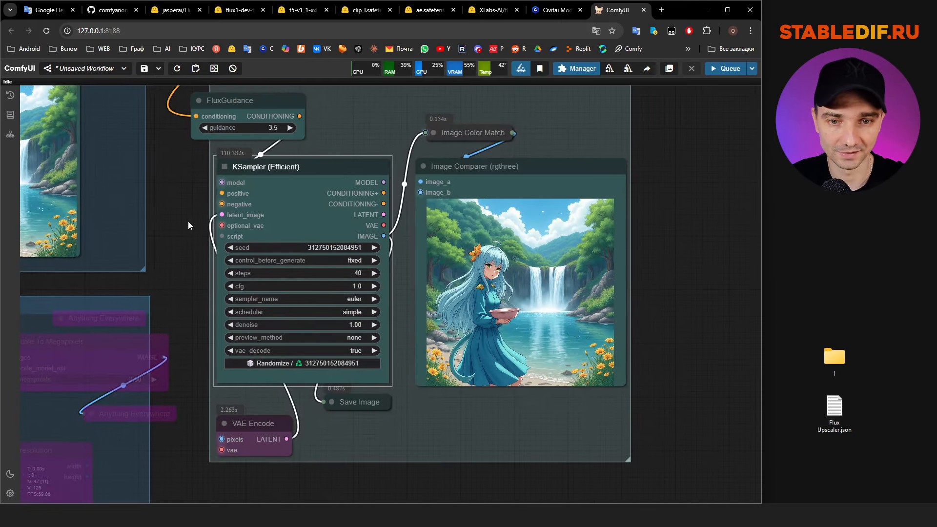
scroll(190, 224, "up", 4)
scroll(444, 288, "up", 2)
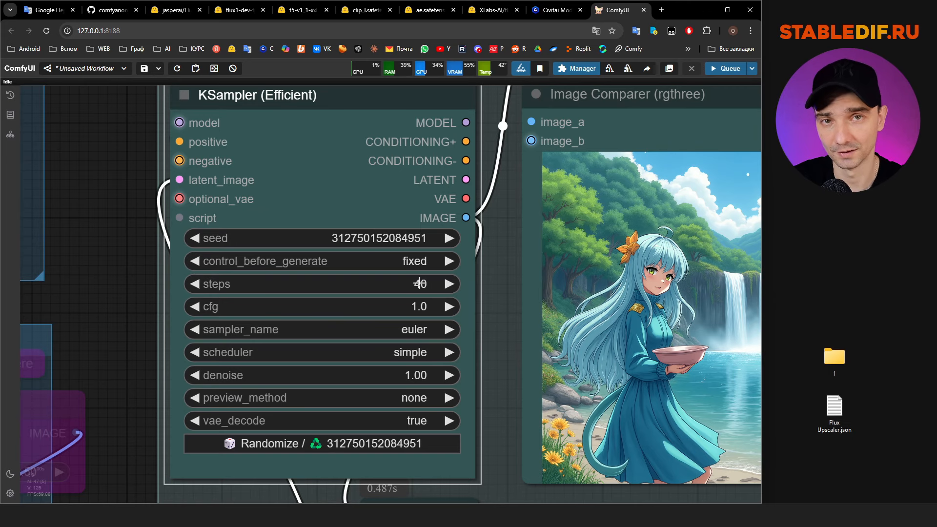
scroll(345, 307, "down", 1)
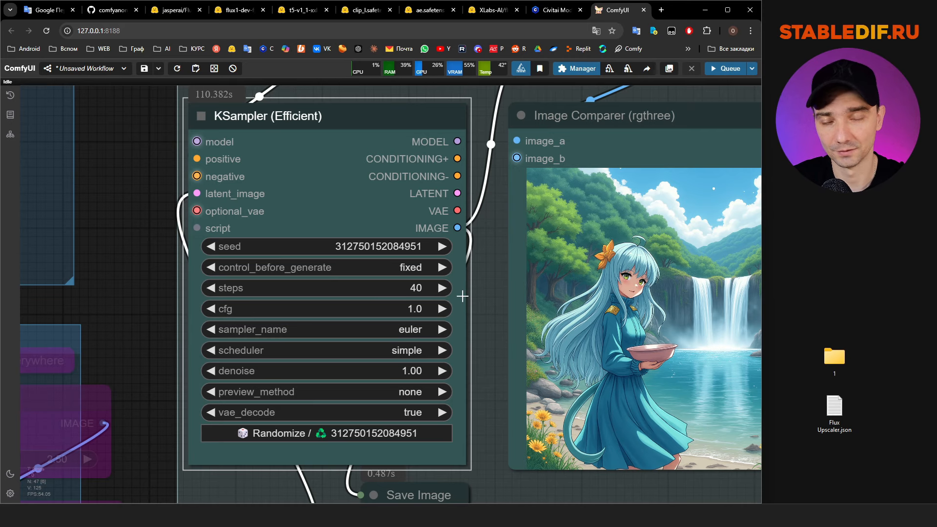
Check the steps value in the KSampler (Efficient) node and read the image size in the Get resolution node.
scroll(456, 288, "up", 2)
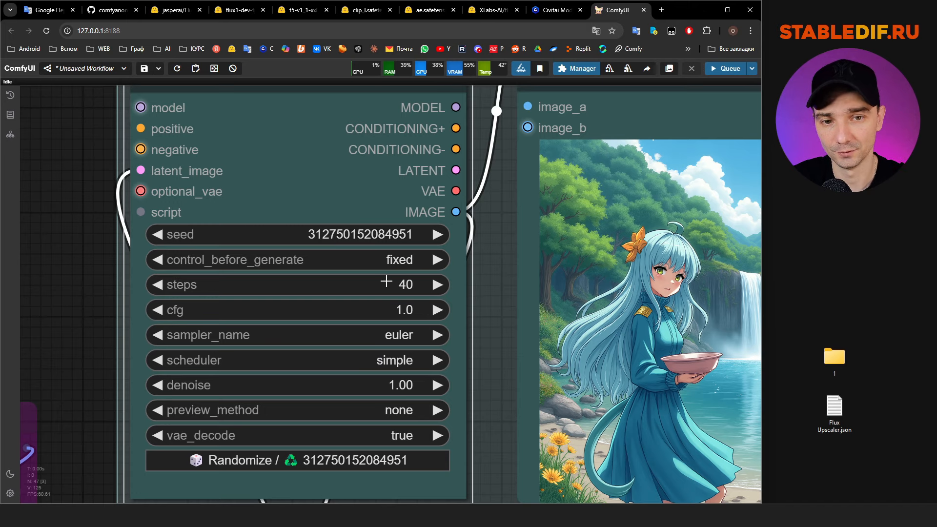
scroll(461, 308, "down", 1)
scroll(471, 323, "down", 9)
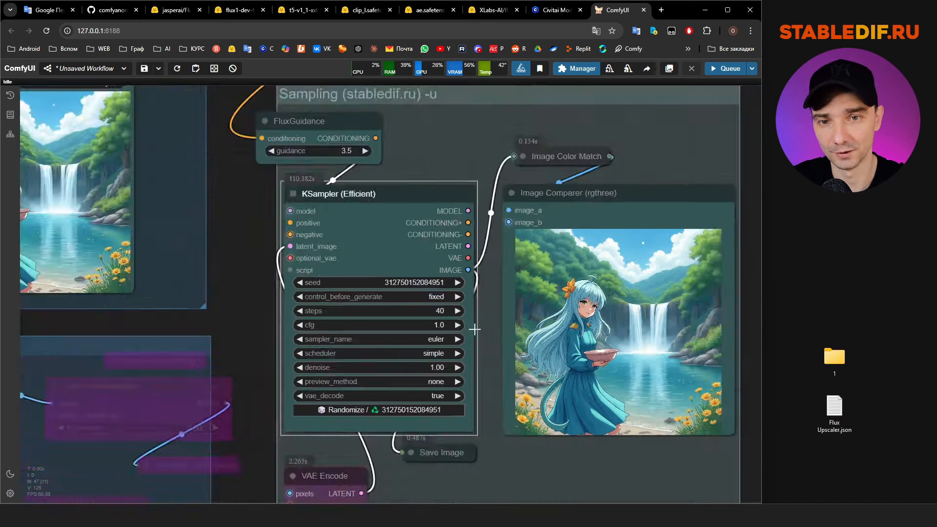
left_click_drag(327, 272, 361, 362)
scroll(488, 322, "down", 1)
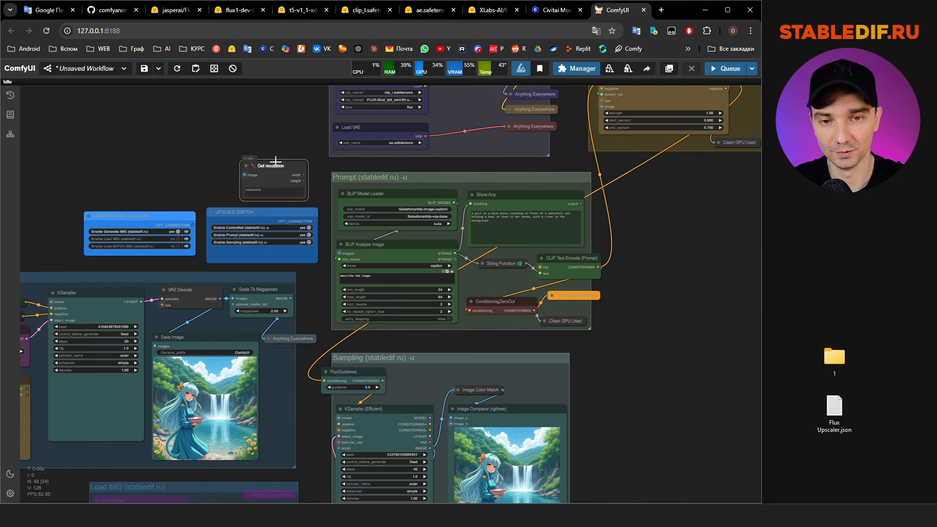
scroll(276, 161, "up", 9)
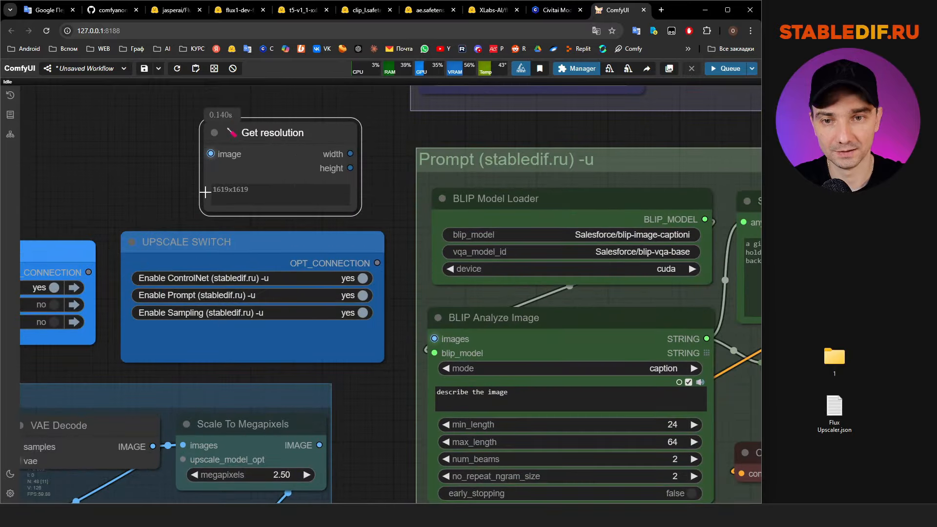
scroll(251, 178, "down", 4)
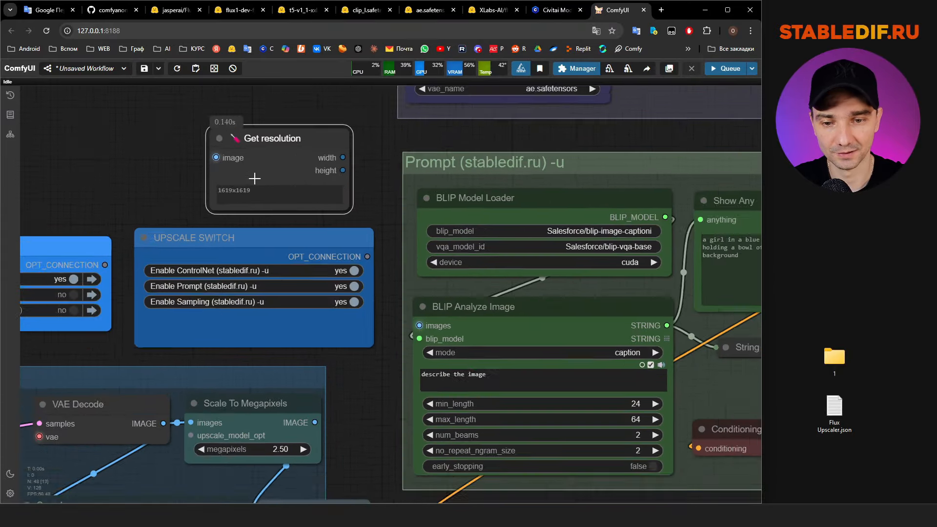
scroll(253, 378, "up", 3)
Examine the megapixels setting of the Scale To Megapixels node beside VAE Decode and highlight the Get resolution node's size for comparison.
left_click(267, 365)
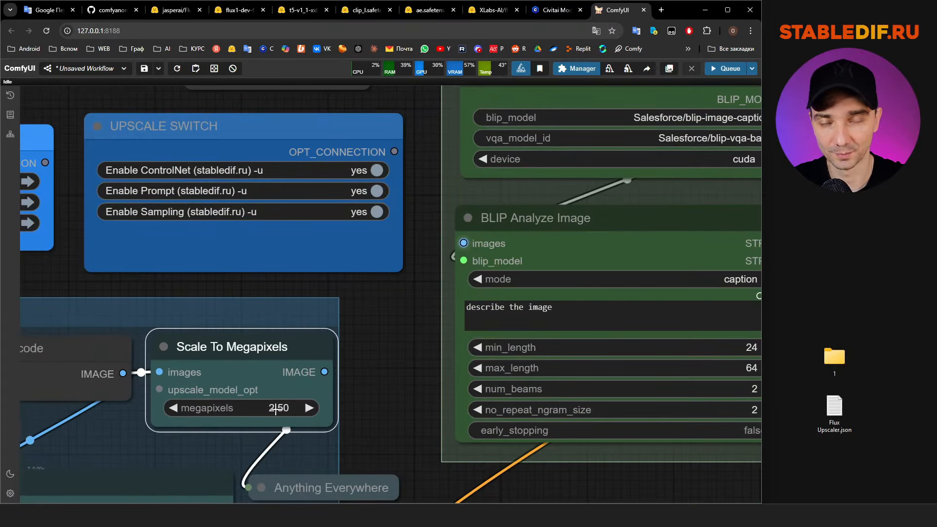
left_click_drag(262, 353, 261, 355)
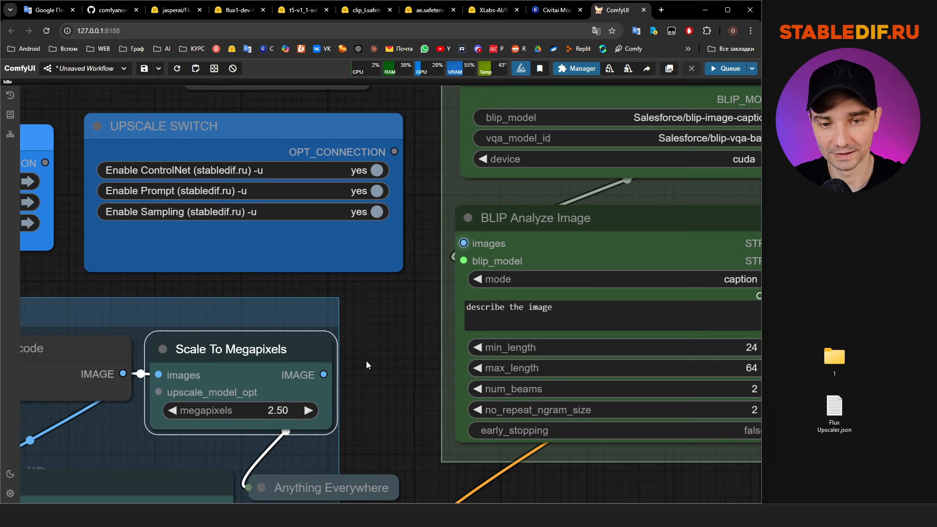
left_click_drag(367, 363, 407, 342)
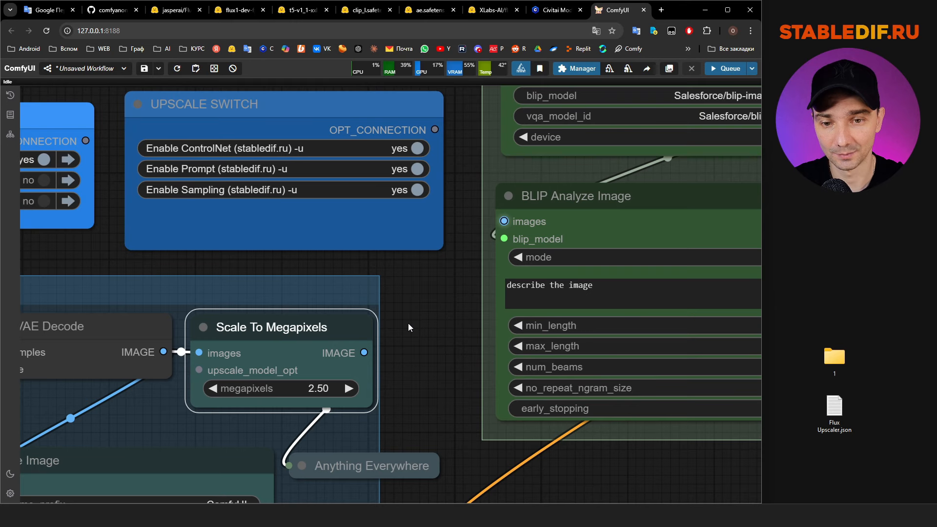
left_click_drag(277, 336, 278, 337)
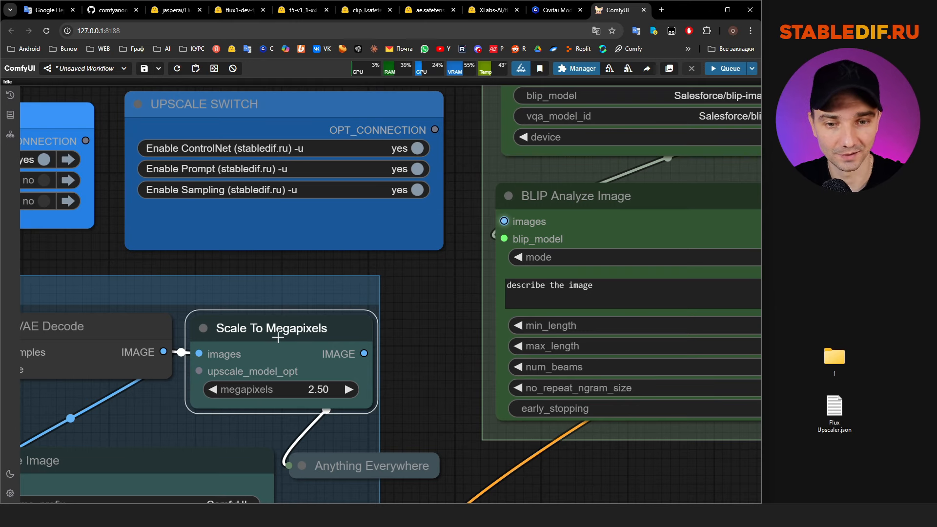
scroll(424, 348, "down", 3)
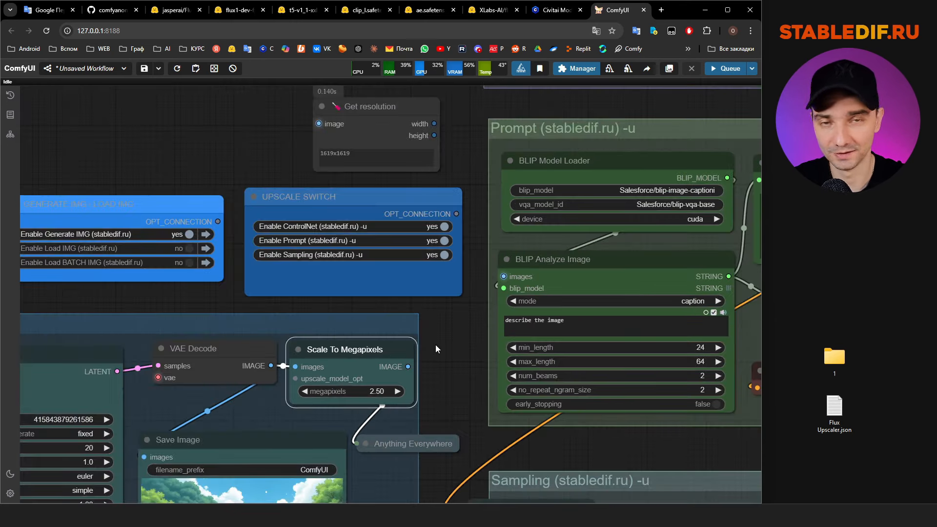
scroll(374, 378, "up", 3)
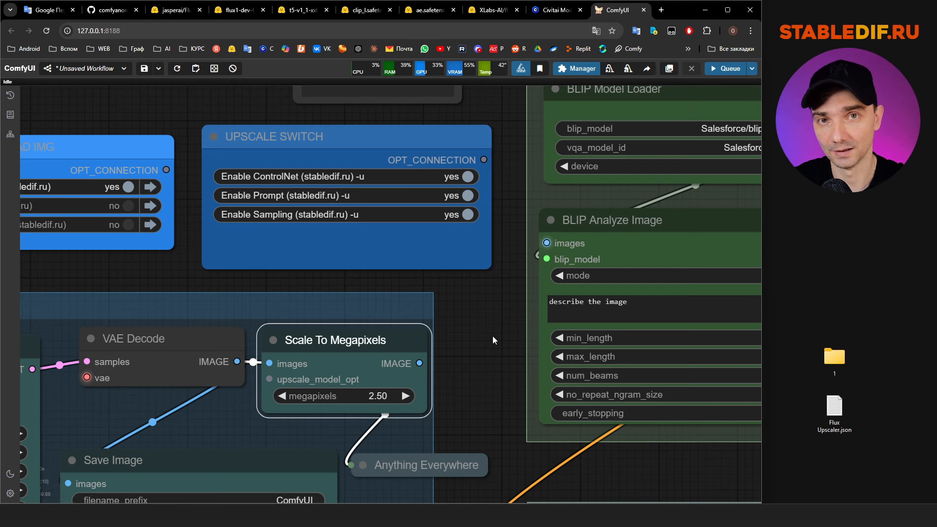
scroll(350, 390, "down", 3)
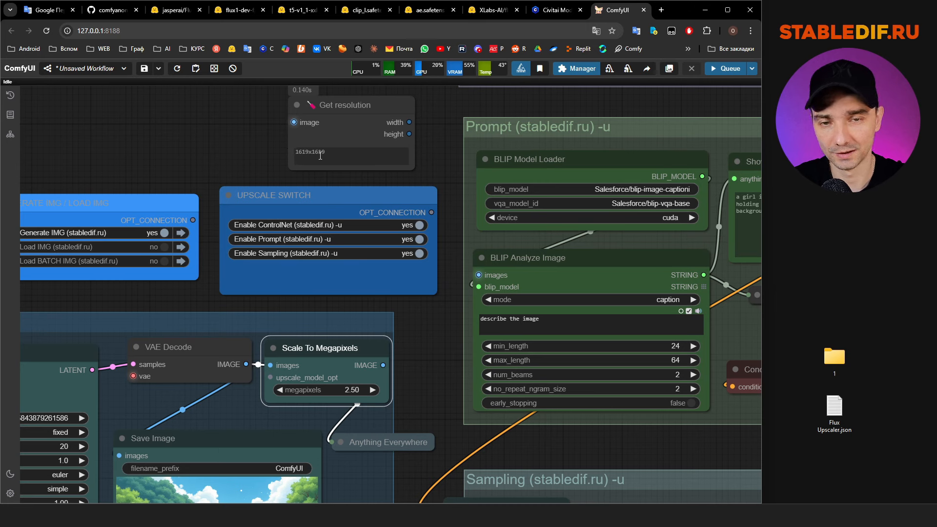
left_click_drag(328, 150, 286, 151)
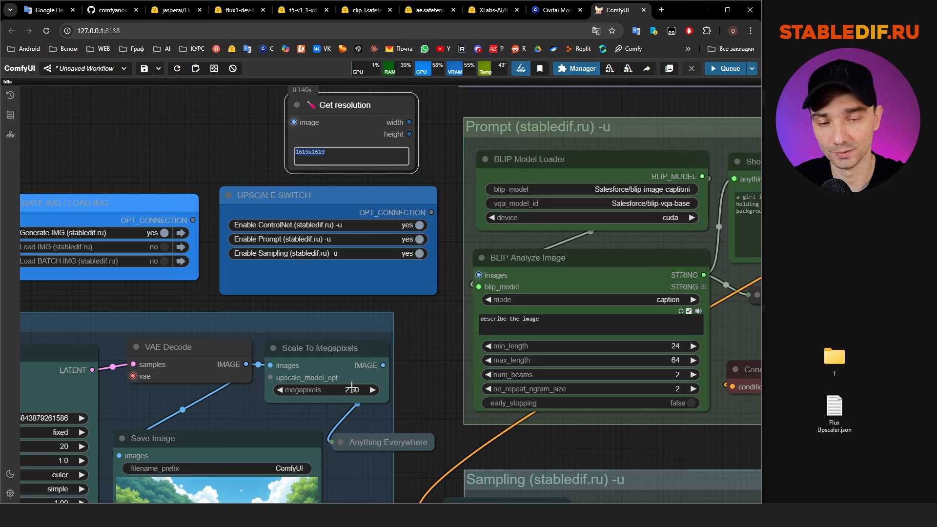
left_click(353, 350)
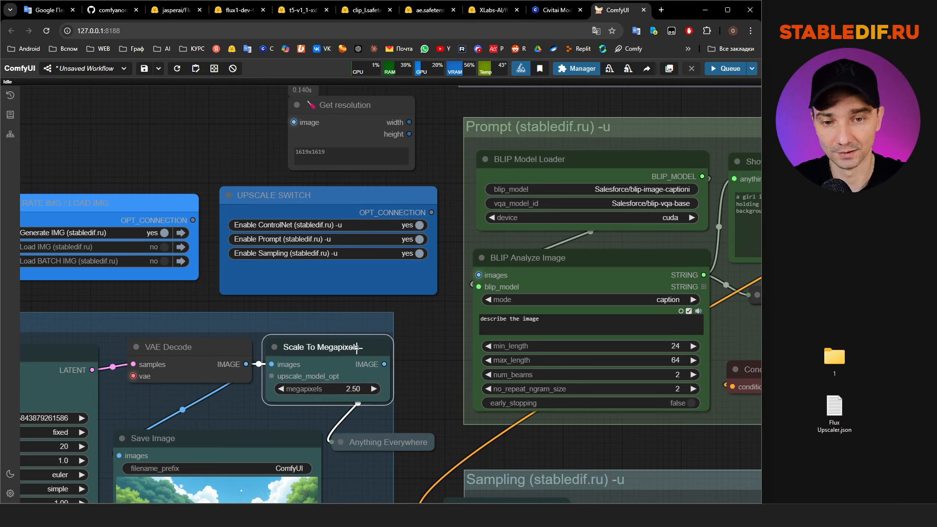
left_click_drag(357, 348, 356, 350)
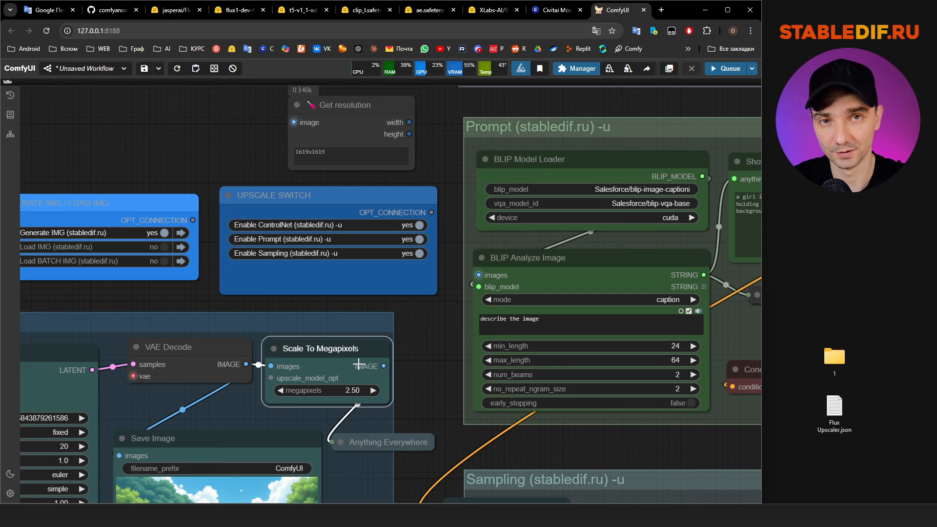
scroll(378, 277, "down", 4)
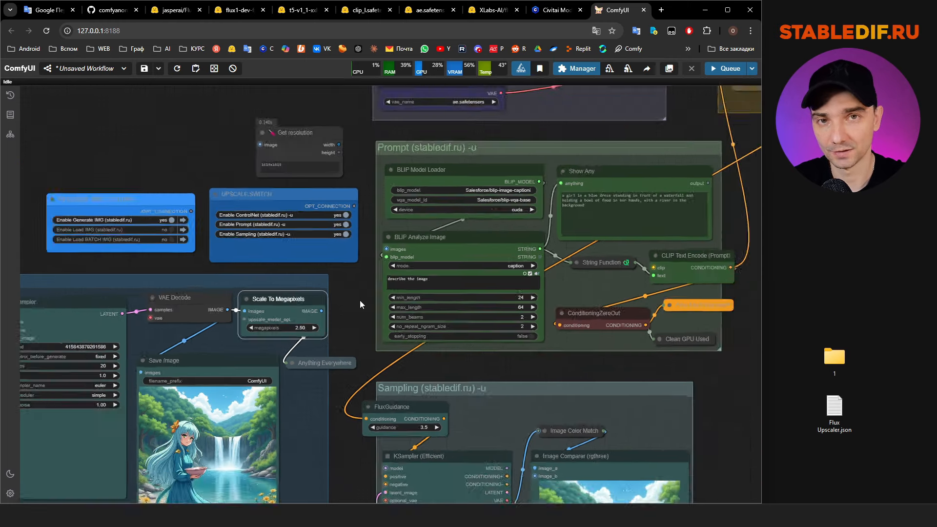
Inspect the ControlNetApply SD3 and HunyuanDiT node's settings in the ControlNet group, especially its end_percent value.
scroll(359, 300, "down", 2)
left_click_drag(704, 338, 462, 458)
scroll(543, 167, "up", 4)
left_click_drag(561, 376, 509, 411)
scroll(515, 267, "up", 4)
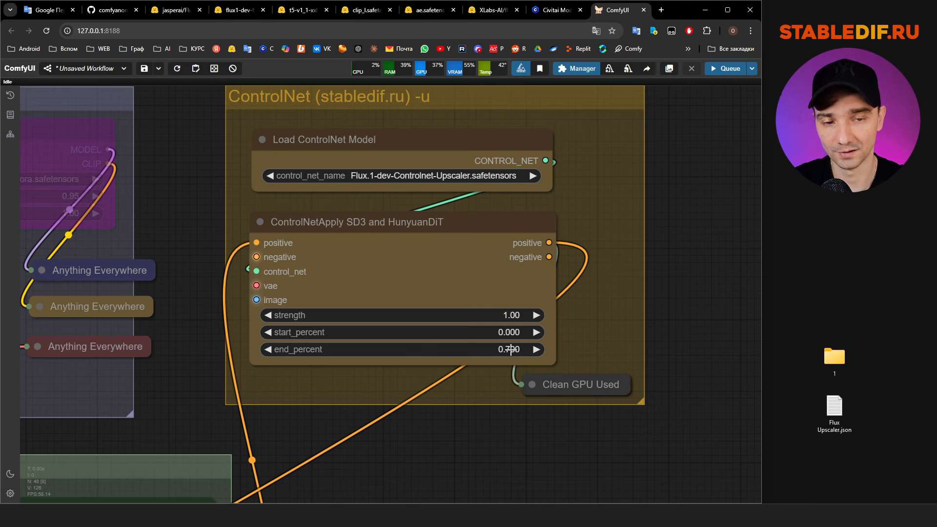
scroll(537, 205, "down", 10)
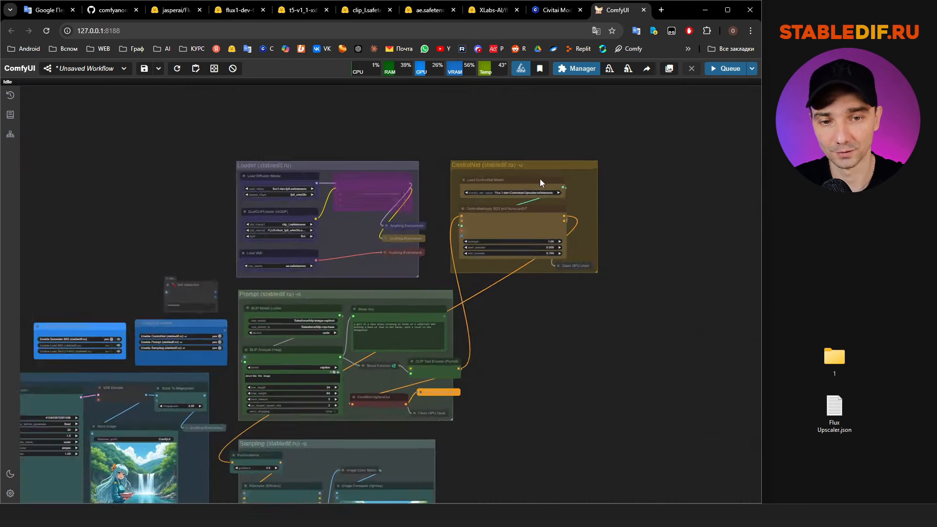
Switch the workflow's image source from Generate IMG to Load IMG in the GENERATE IMG / LOAD IMG node.
left_click_drag(525, 347, 611, 262)
scroll(263, 234, "up", 9)
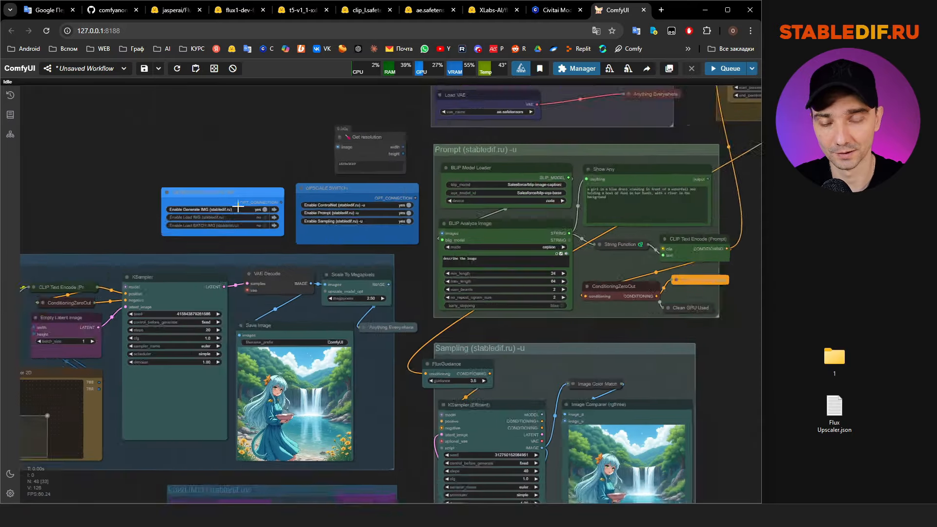
left_click(259, 209)
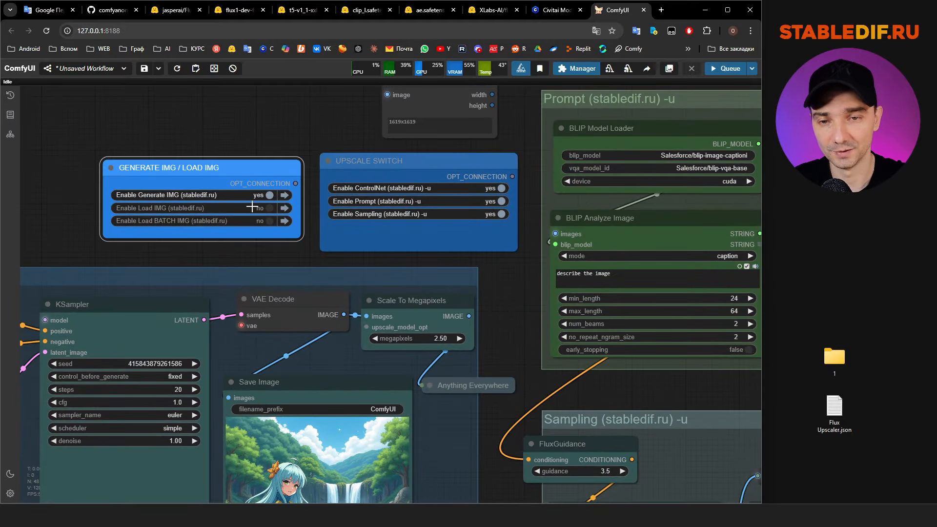
left_click(254, 208)
Load the portrait file 1.jpg into the Load Image node of the Load IMG group.
scroll(244, 161, "down", 5)
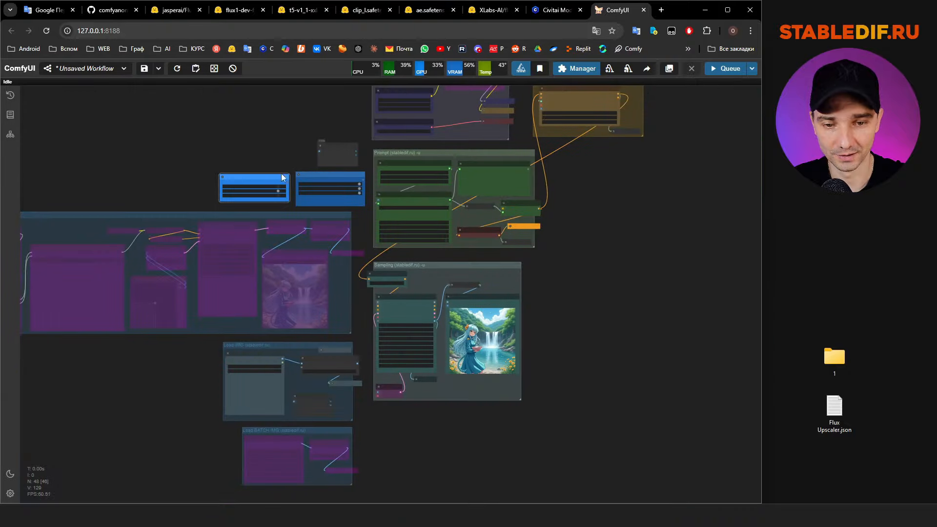
scroll(195, 391, "up", 10)
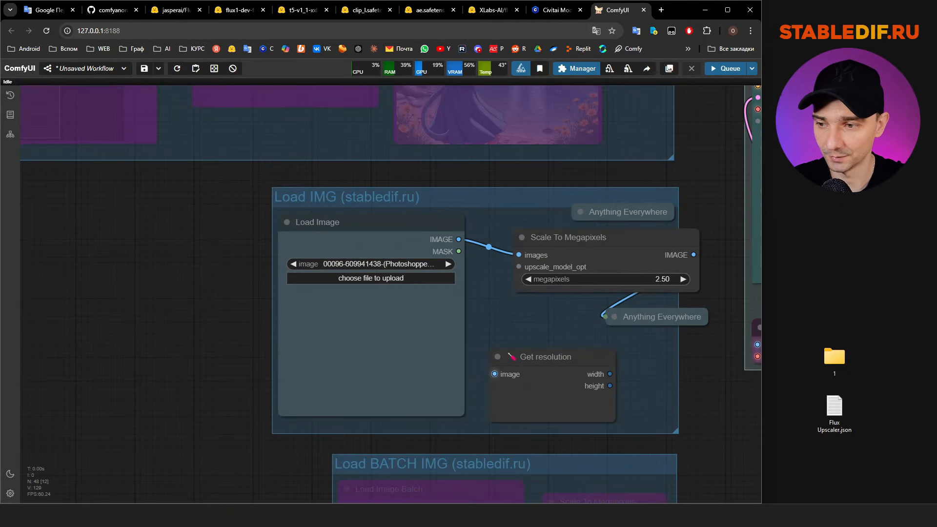
left_click_drag(112, 402, 332, 341)
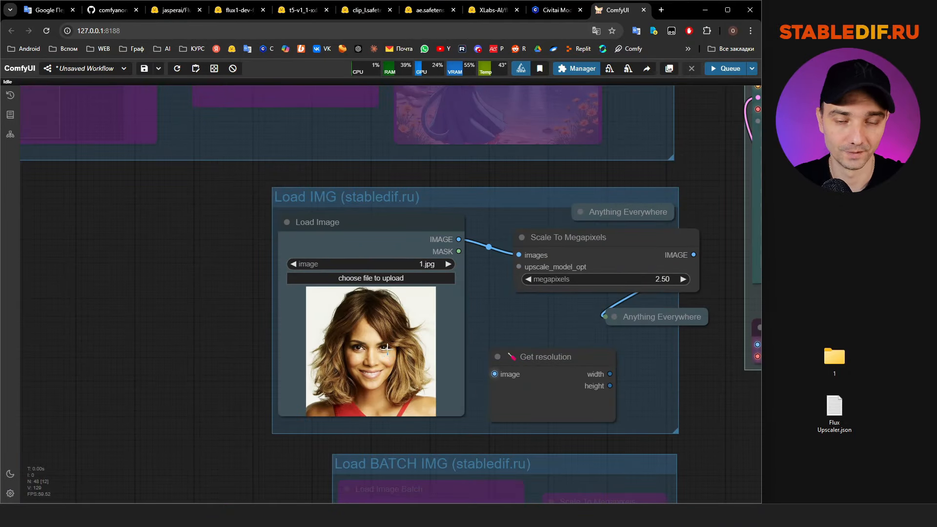
scroll(384, 332, "up", 3)
scroll(383, 331, "down", 6)
Compare the original and upscaled portraits up close in the Image Comparer node, examining the hair and face.
scroll(435, 469, "up", 3)
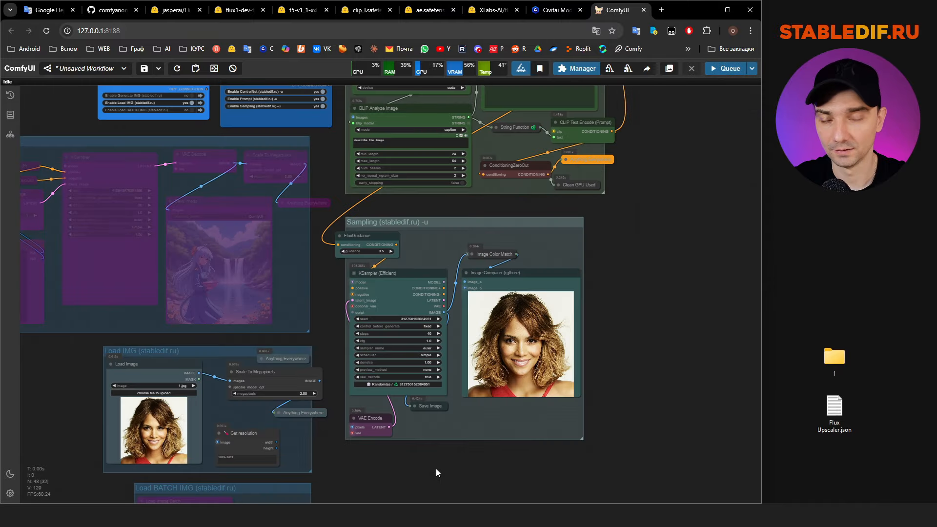
scroll(513, 300, "up", 6)
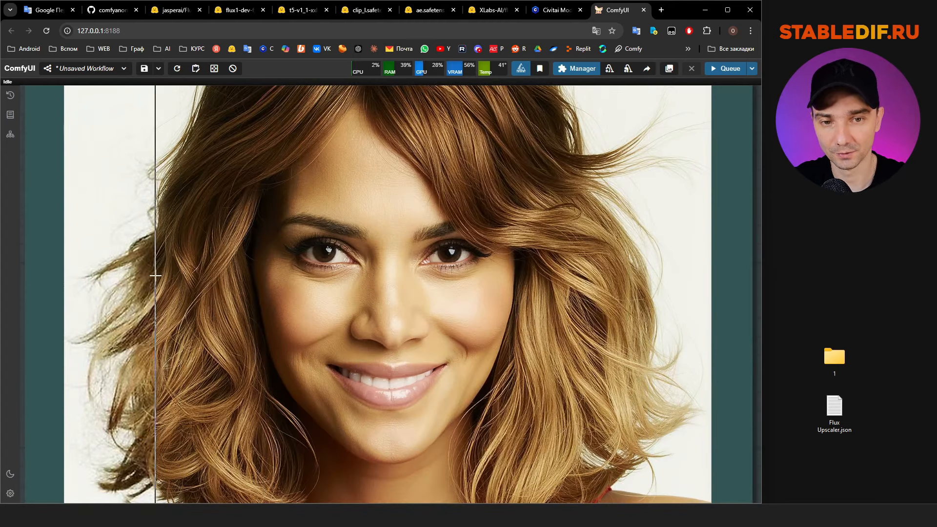
scroll(157, 276, "up", 2)
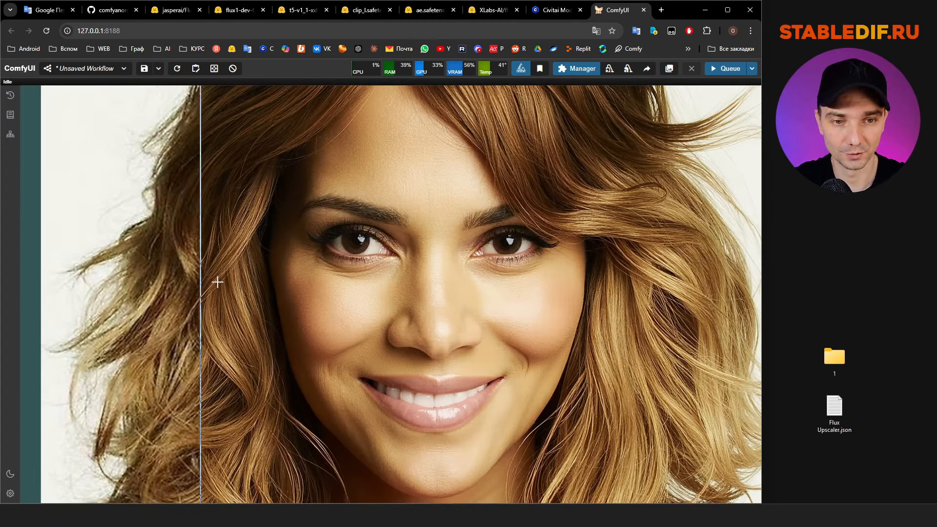
scroll(82, 261, "down", 4)
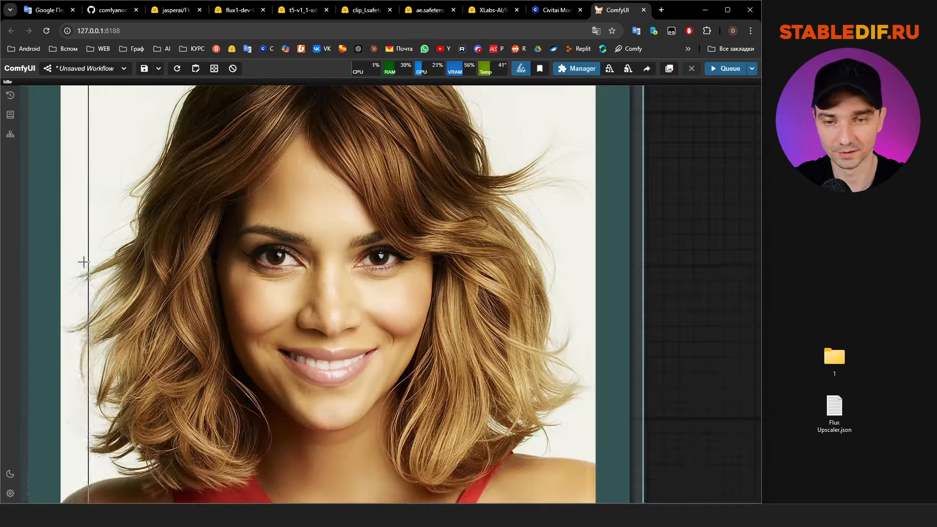
scroll(65, 258, "up", 1)
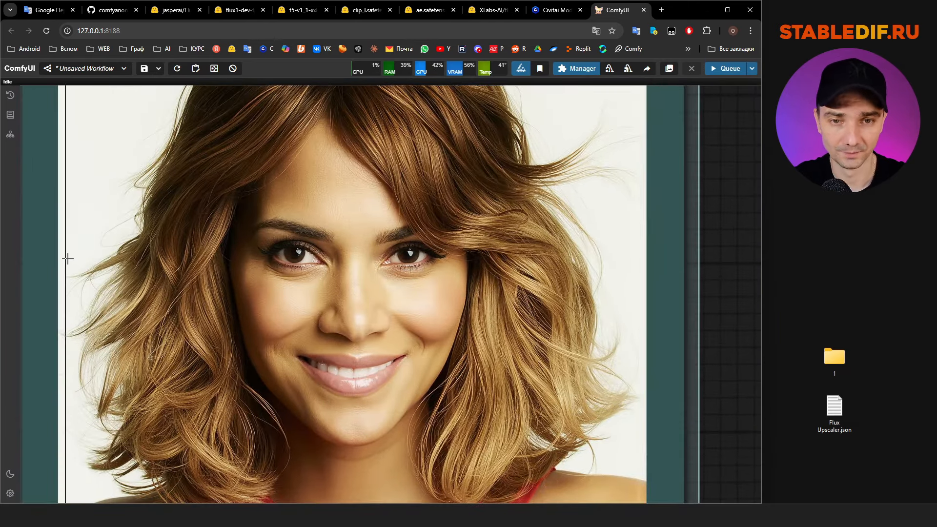
scroll(71, 257, "up", 1)
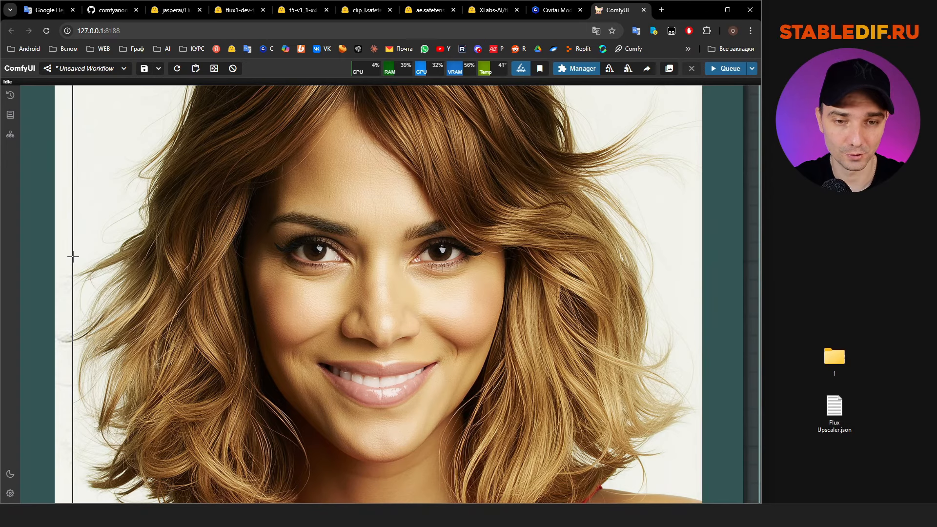
scroll(73, 257, "up", 1)
scroll(73, 256, "down", 1)
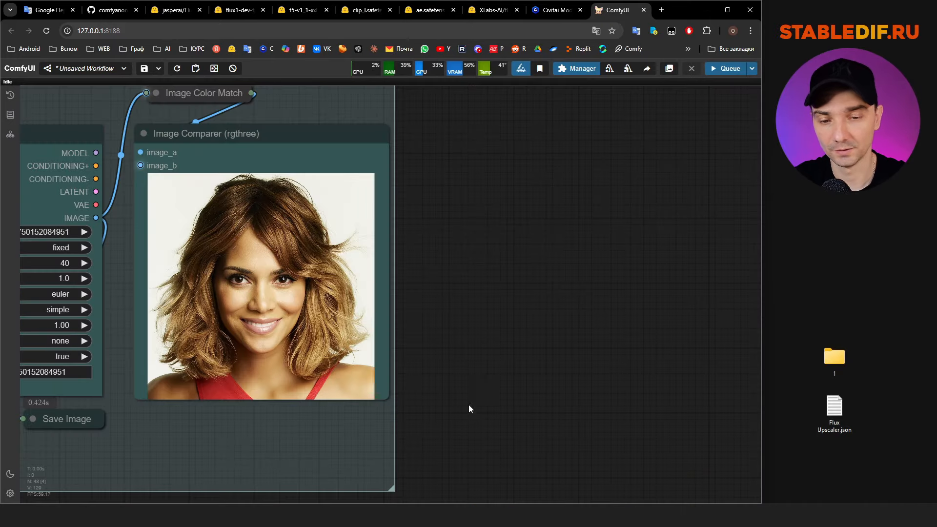
Switch to the ComfyUI console window, read the latest prompt execution time, and minimize the window.
left_click(332, 495)
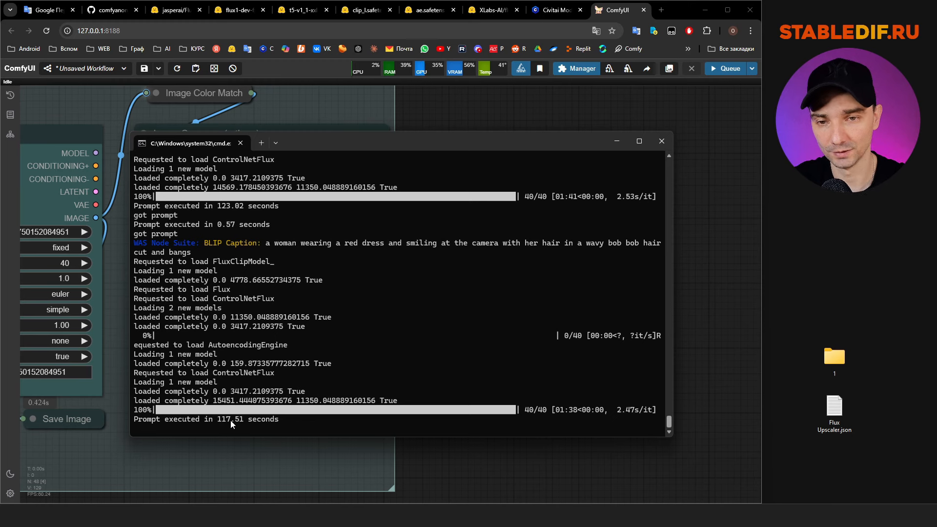
left_click(614, 141)
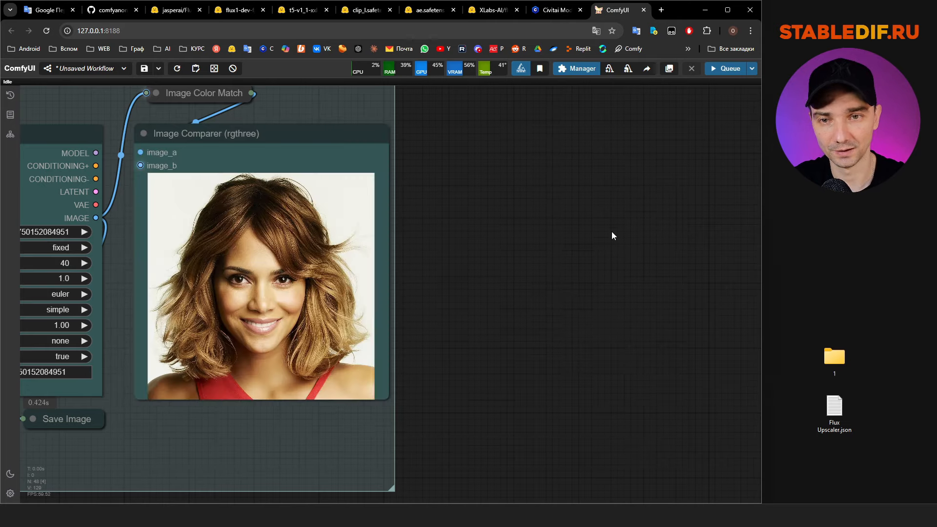
Examine the Load IMG group's Scale To Megapixels node and its megapixels setting.
scroll(600, 254, "down", 7)
scroll(250, 213, "up", 4)
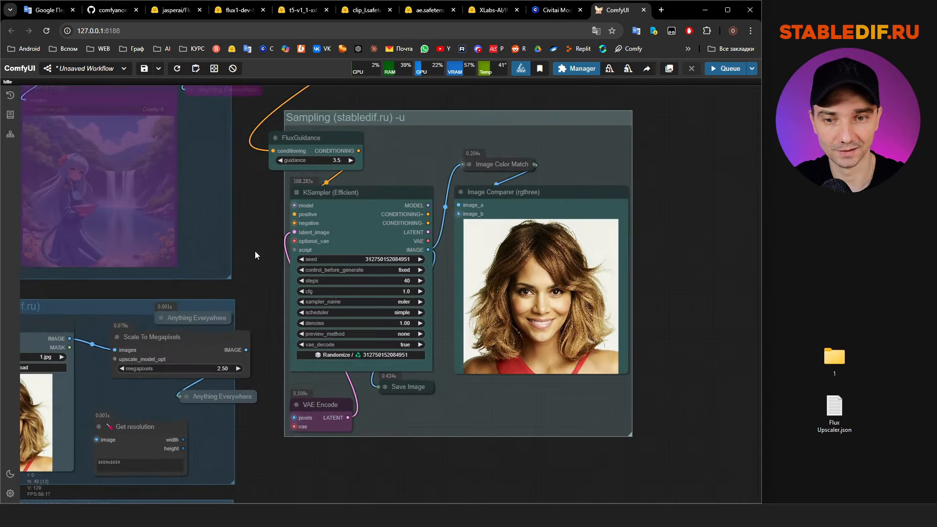
left_click_drag(255, 251, 298, 288)
scroll(293, 318, "down", 5)
scroll(312, 409, "up", 4)
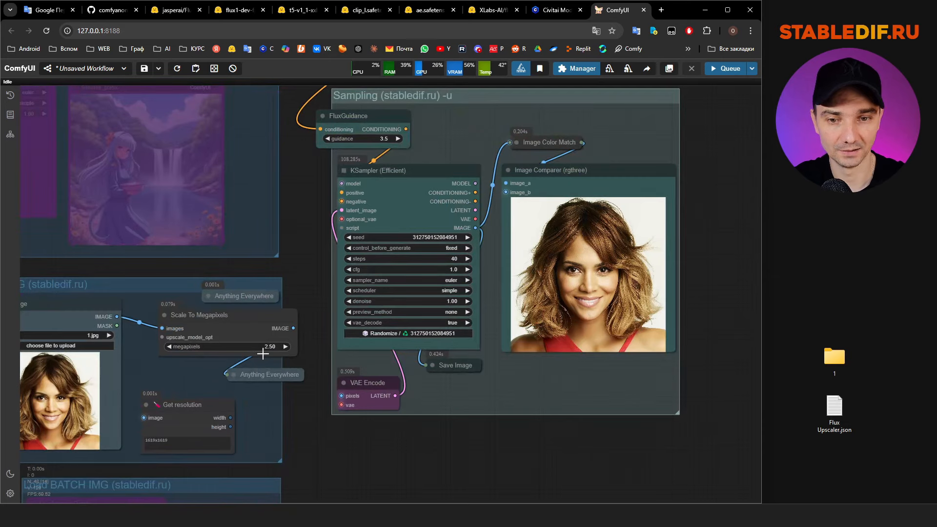
scroll(271, 343, "up", 4)
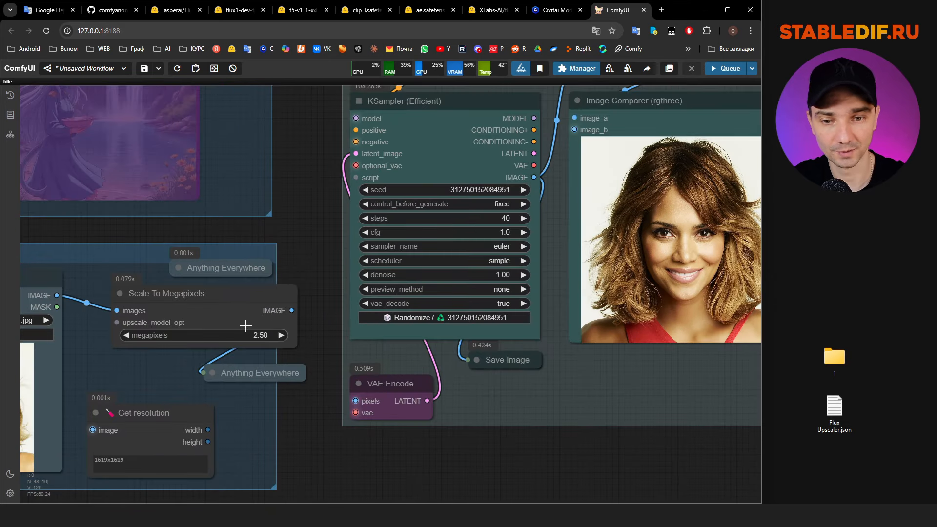
scroll(288, 237, "down", 3)
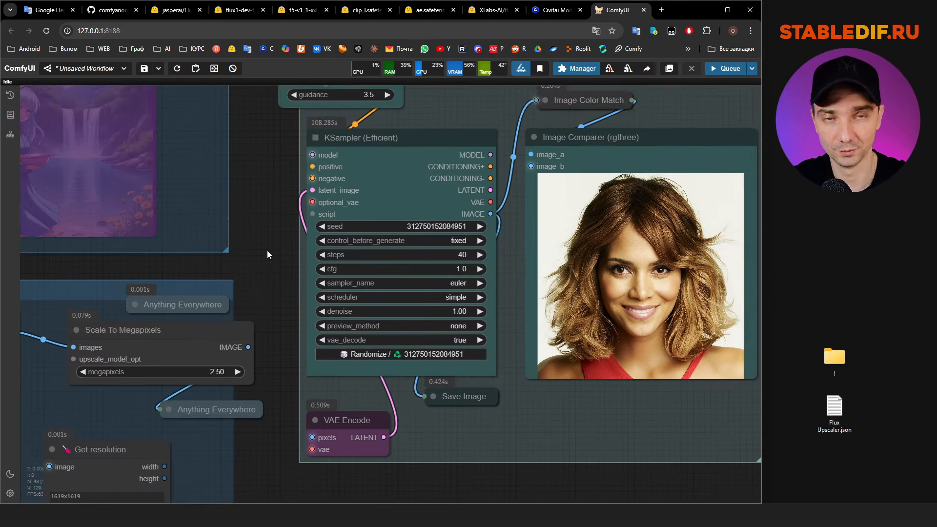
scroll(265, 228, "down", 1)
scroll(254, 277, "up", 5)
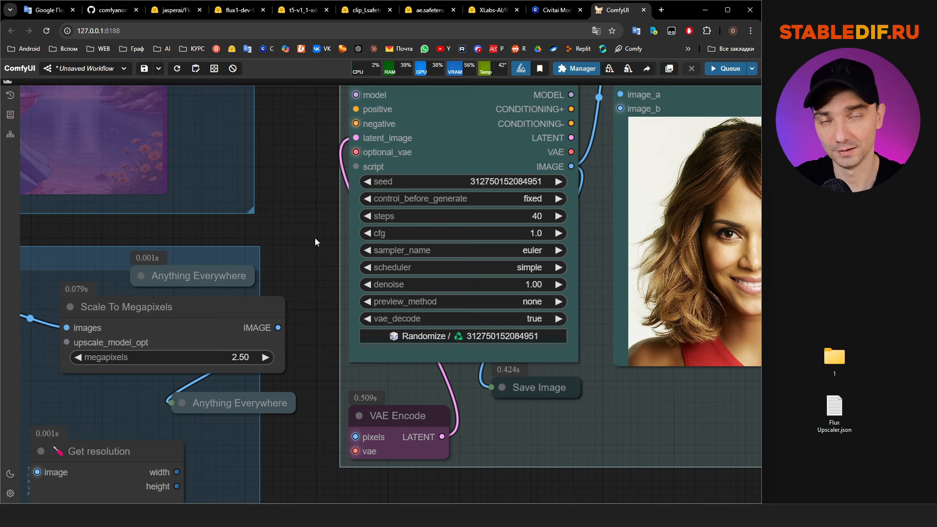
scroll(315, 238, "down", 4)
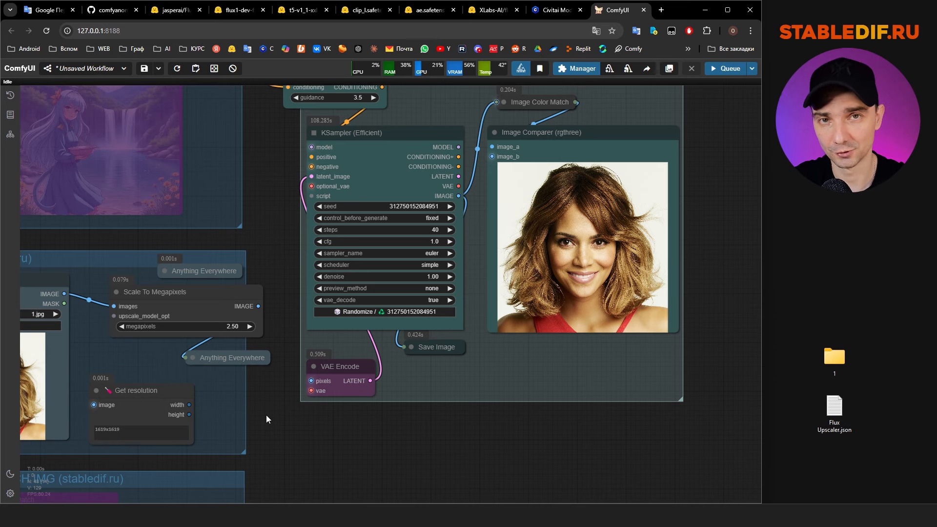
Load the old black-and-white photograph of the stone bridge into the Load Image node of the Load IMG group.
scroll(436, 420, "down", 5)
left_click_drag(0, 385, 165, 398)
scroll(108, 395, "up", 12)
left_click_drag(107, 395, 73, 360)
scroll(78, 371, "up", 6)
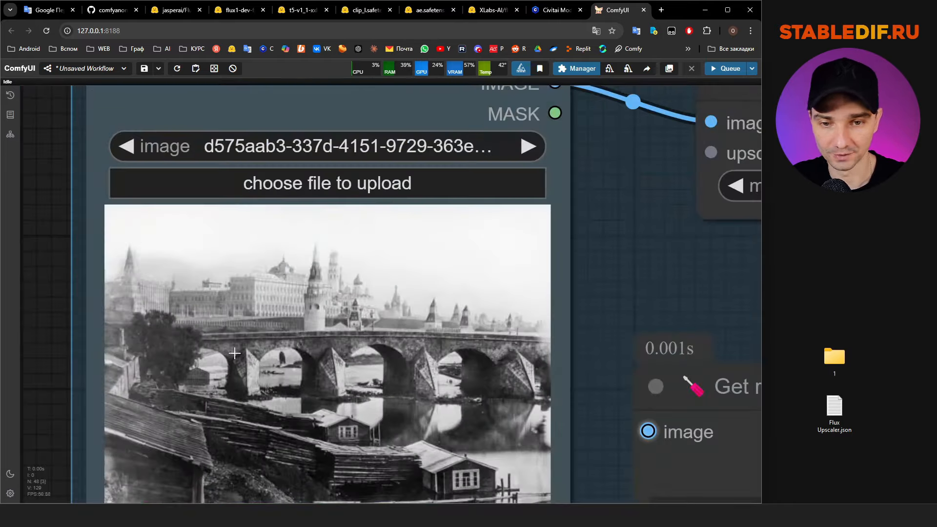
Check the loaded bridge photograph up close and queue the workflow to upscale it.
scroll(179, 338, "down", 3)
scroll(181, 340, "down", 4)
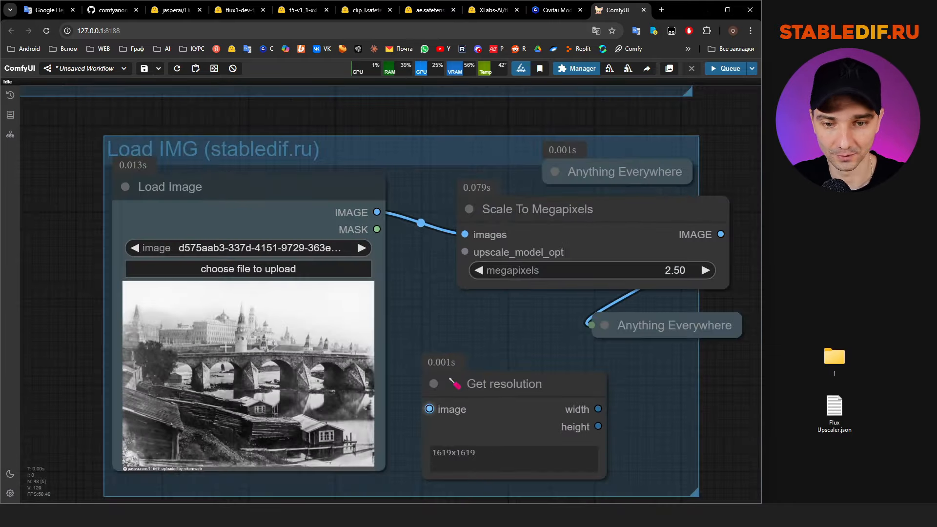
scroll(234, 364, "up", 6)
scroll(215, 349, "down", 15)
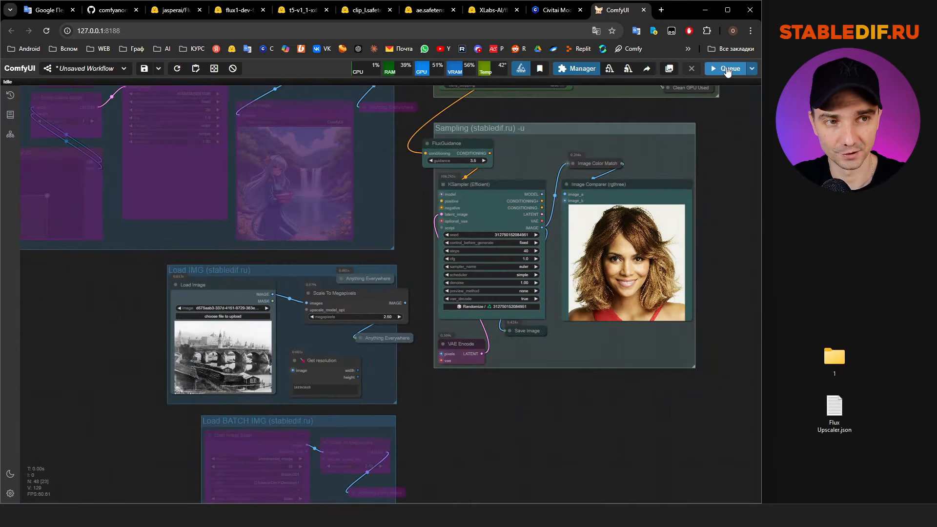
left_click(727, 68)
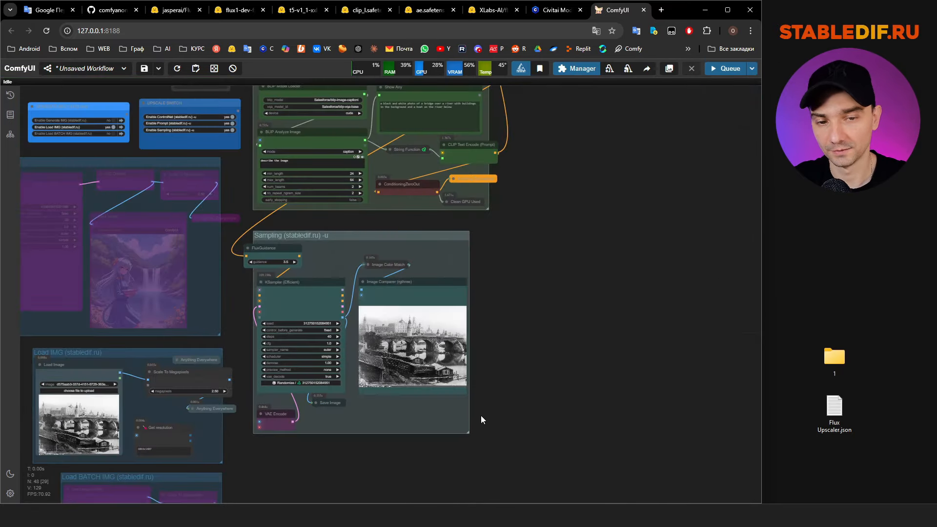
Compare the original and upscaled bridge photographs up close in the Image Comparer node.
scroll(439, 380, "up", 5)
scroll(372, 297, "up", 5)
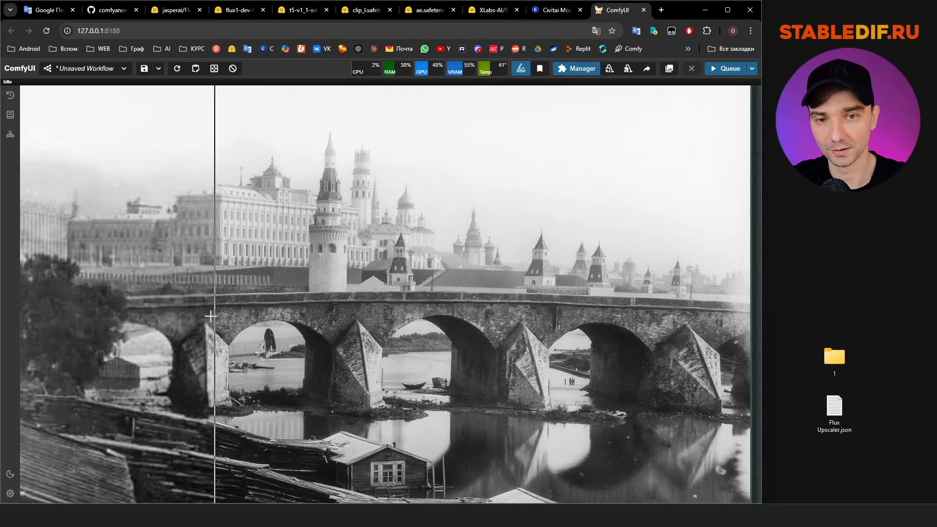
scroll(288, 405, "down", 16)
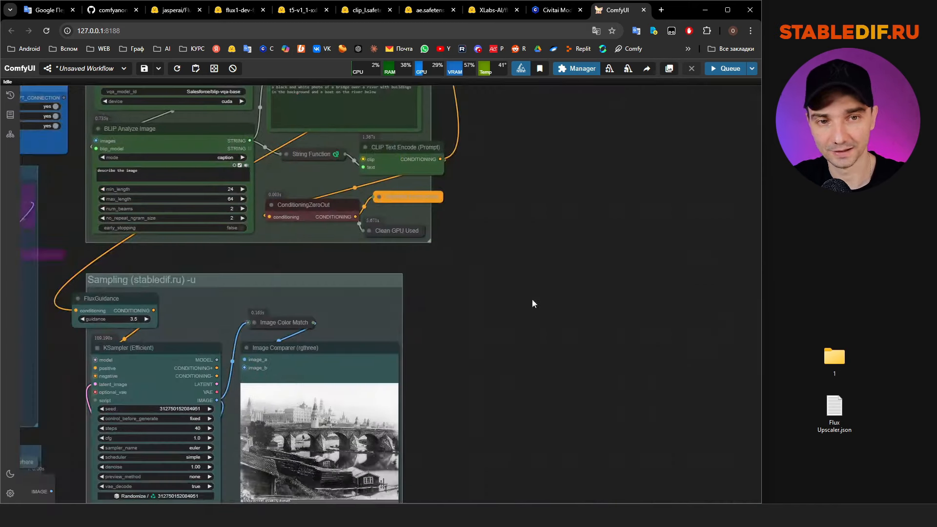
Set end_percent to 1 in the ControlNetApply SD3 and HunyuanDiT node of the ControlNet group.
left_click_drag(537, 255, 472, 426)
scroll(472, 427, "down", 5)
scroll(504, 221, "up", 15)
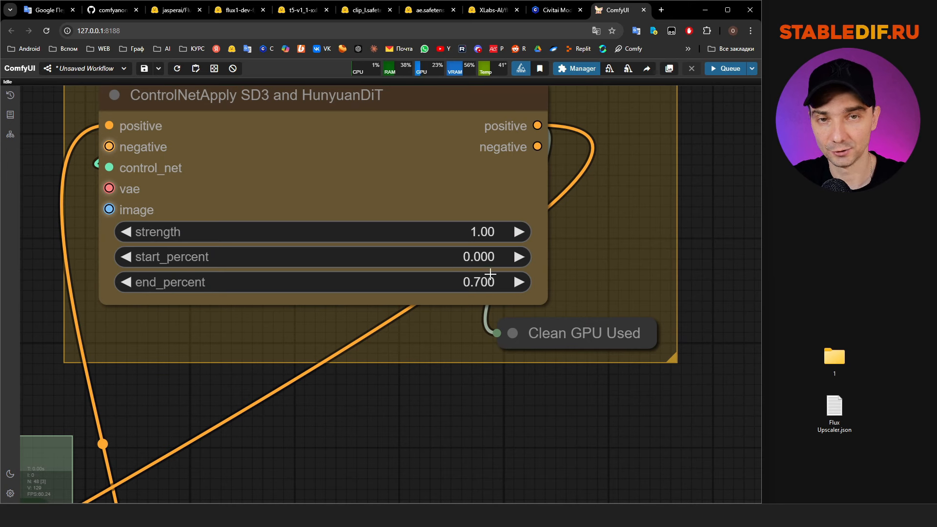
left_click(501, 279)
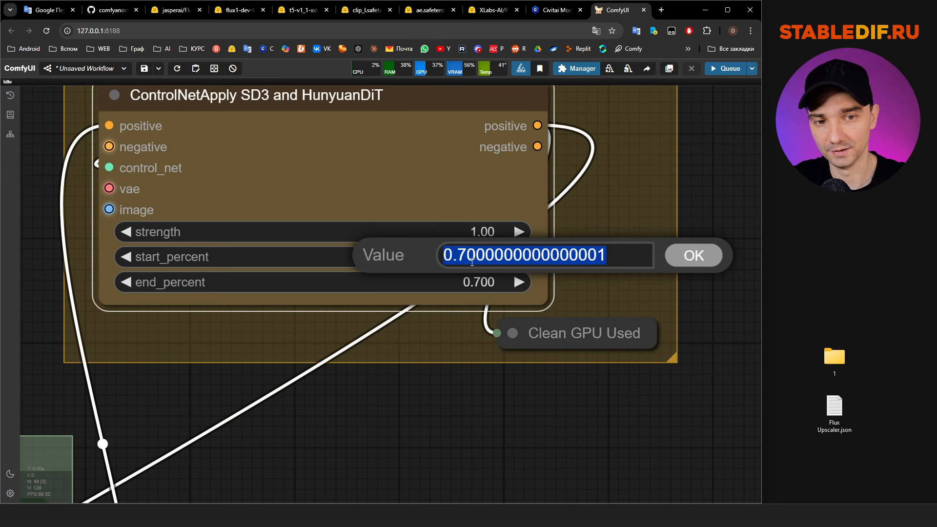
type("1")
key("Return")
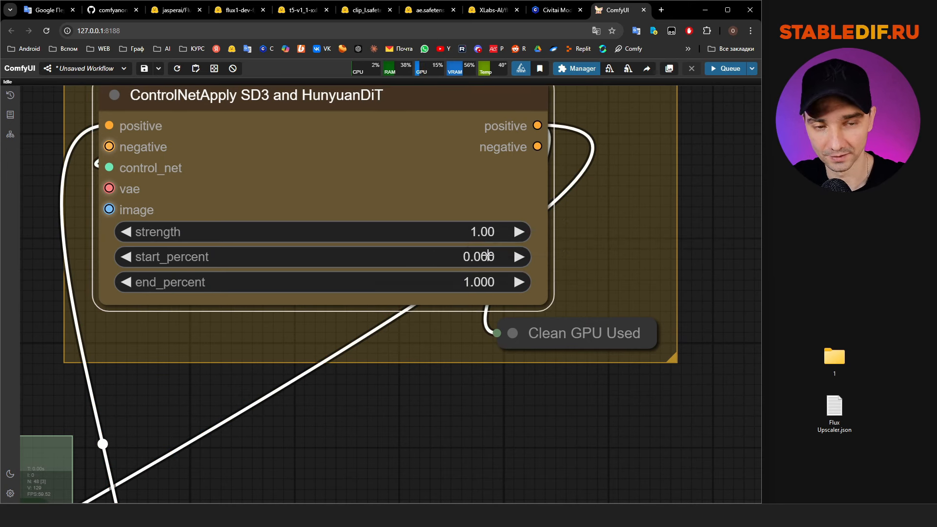
Return the ControlNetApply node's end_percent to 0.7.
left_click(469, 283)
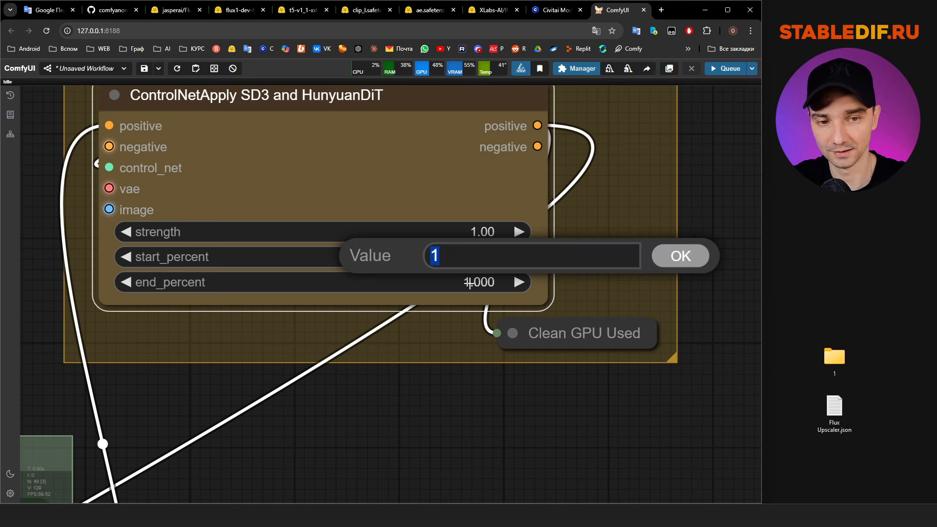
type("0.7")
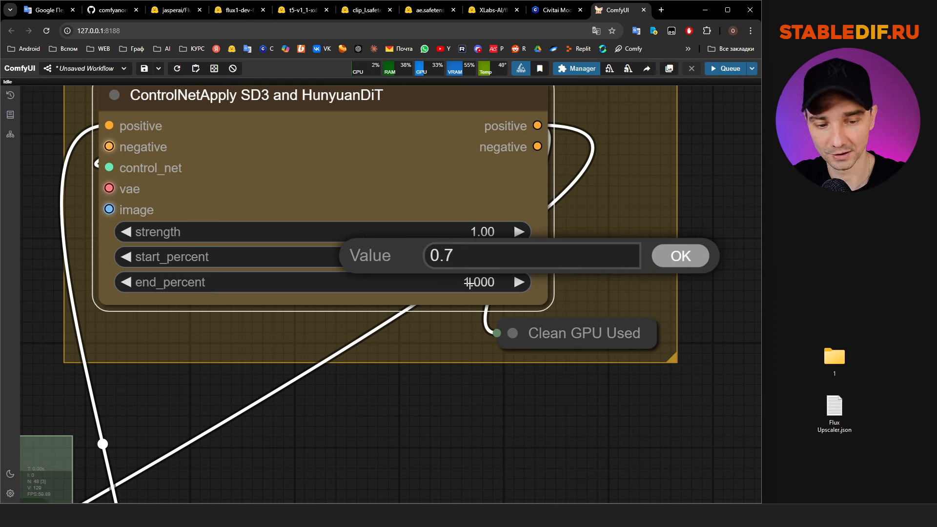
key("Return")
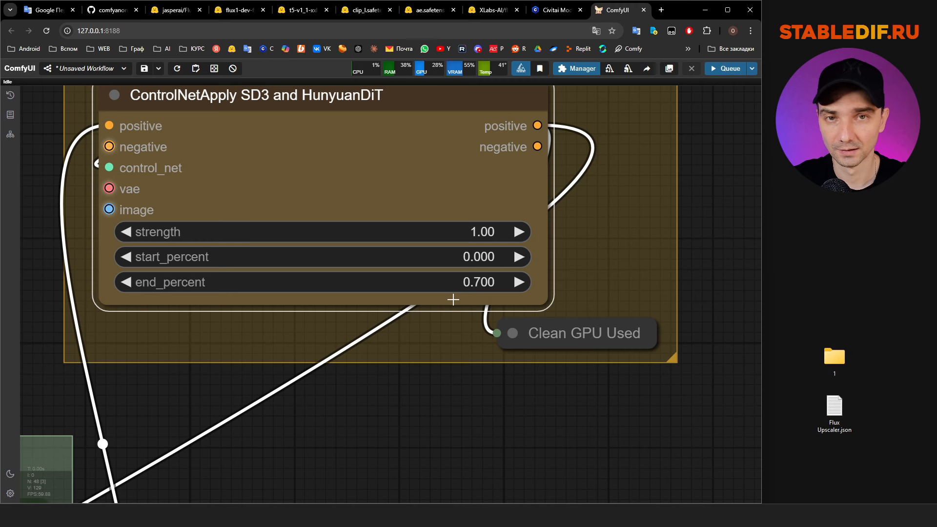
Lower the ControlNetApply node's end_percent to 0.5.
left_click(477, 282)
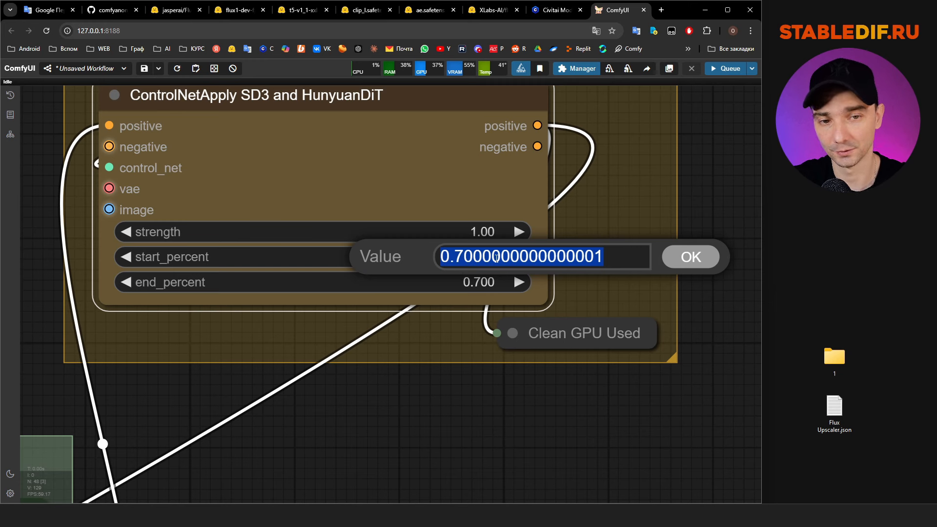
type("0.5")
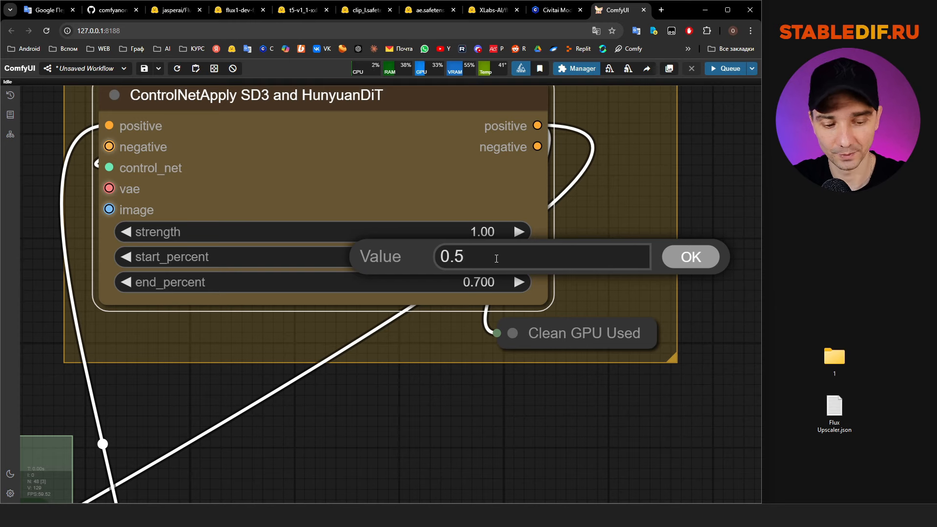
key("Return")
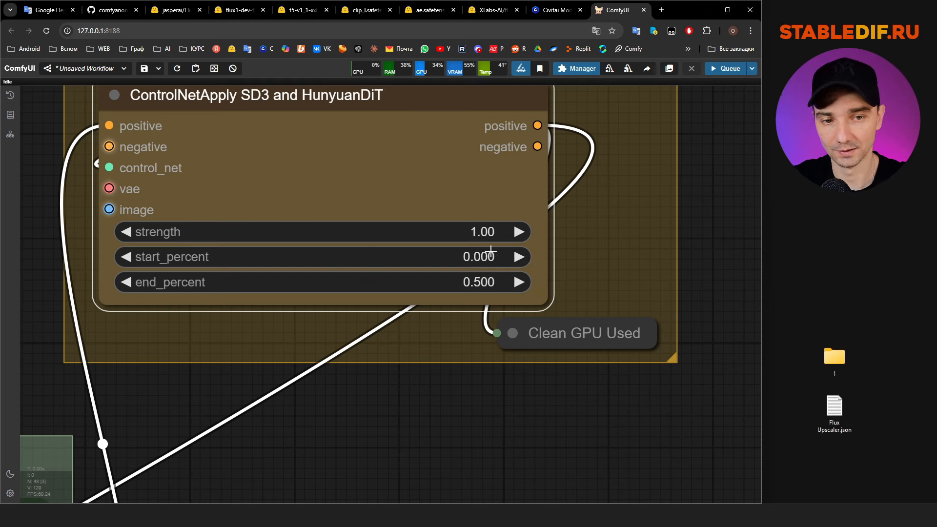
scroll(483, 210, "down", 3)
scroll(479, 187, "up", 3)
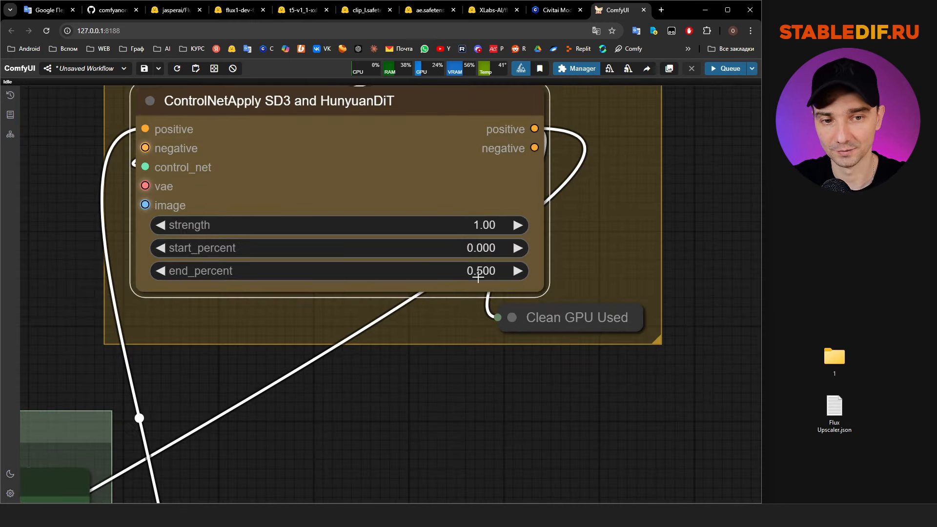
Queue the workflow to upscale the bridge photograph again with the changed ControlNet setting.
scroll(542, 230, "down", 4)
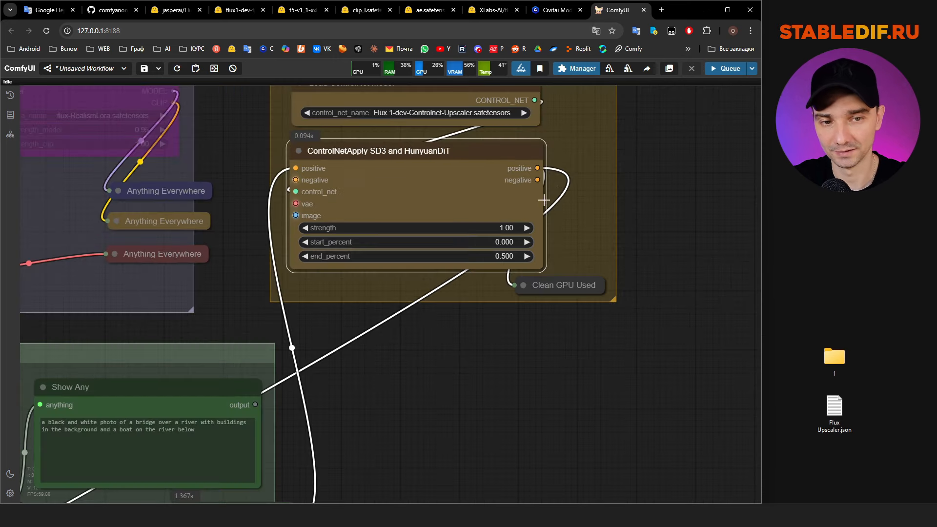
left_click(716, 70)
scroll(483, 171, "down", 10)
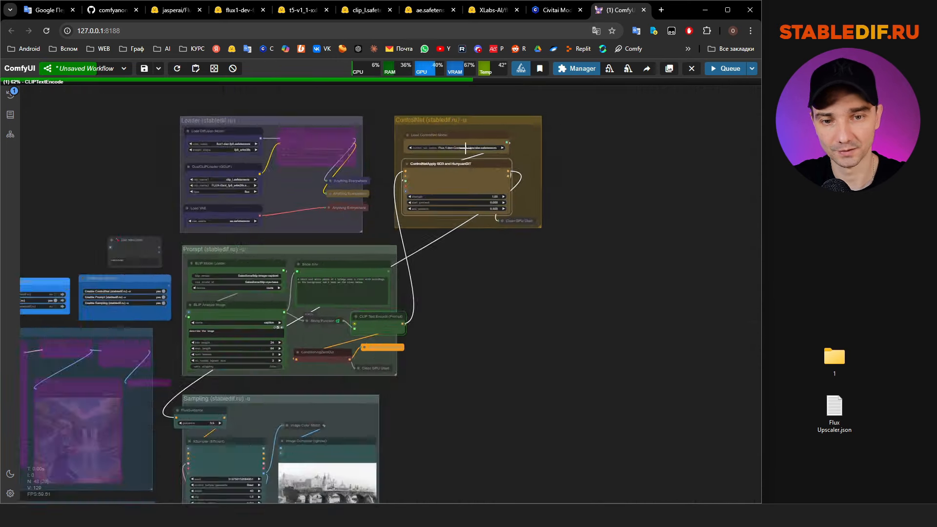
Compare the new upscaled bridge photograph with the original in the Image Comparer node, examining the towers, bridge arches and wooden houses.
scroll(362, 438, "up", 12)
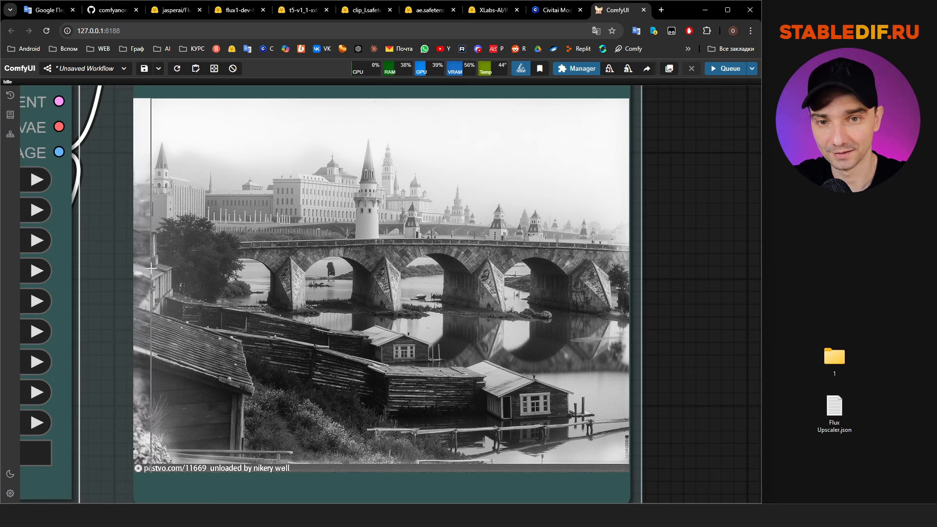
scroll(139, 273, "up", 2)
scroll(146, 261, "down", 1)
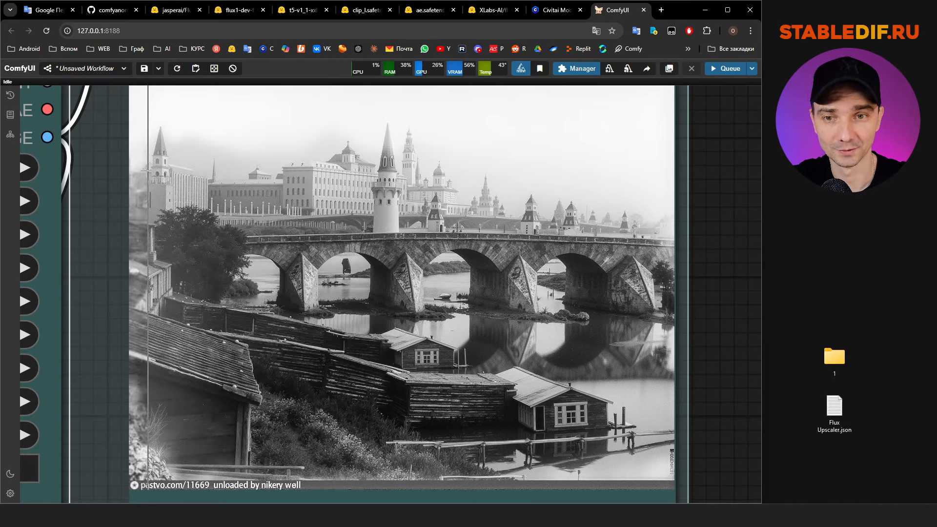
scroll(128, 174, "down", 6)
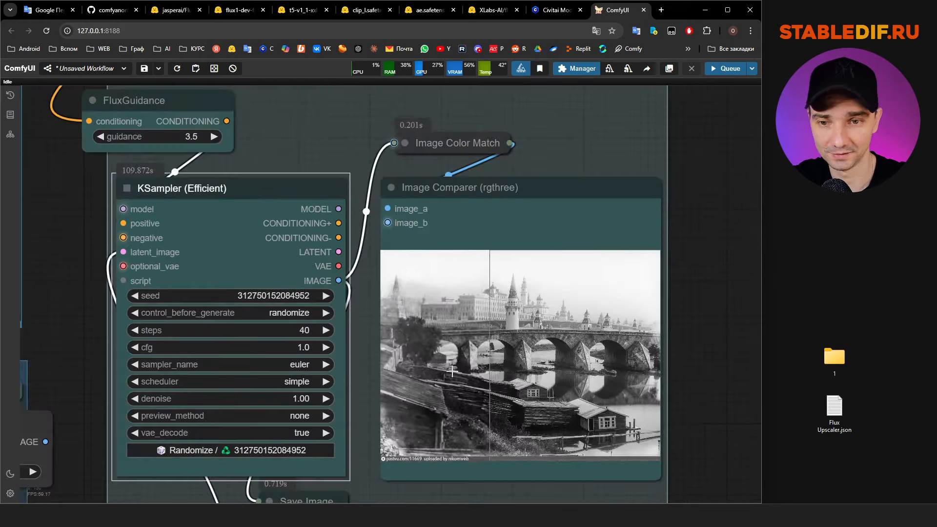
scroll(642, 340, "up", 7)
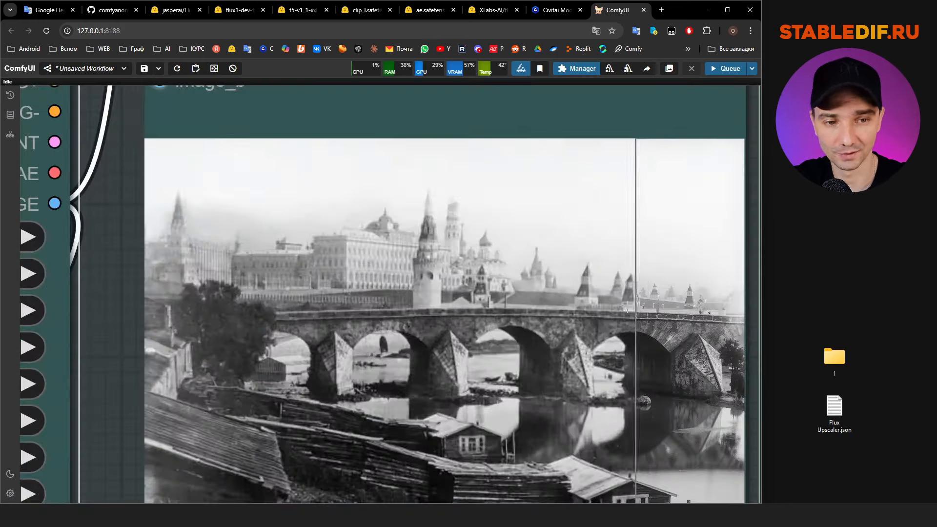
scroll(612, 291, "up", 3)
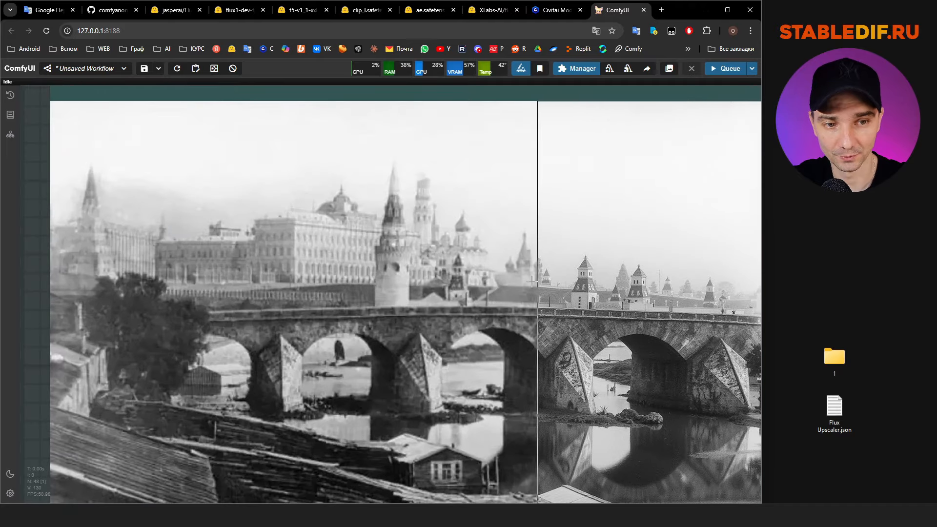
scroll(481, 286, "down", 2)
scroll(555, 334, "up", 2)
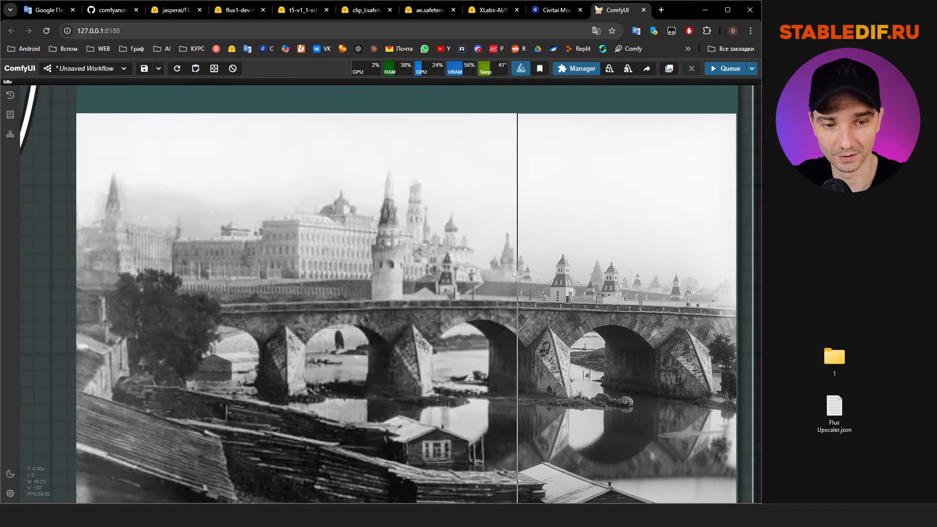
scroll(543, 341, "down", 1)
scroll(301, 249, "down", 10)
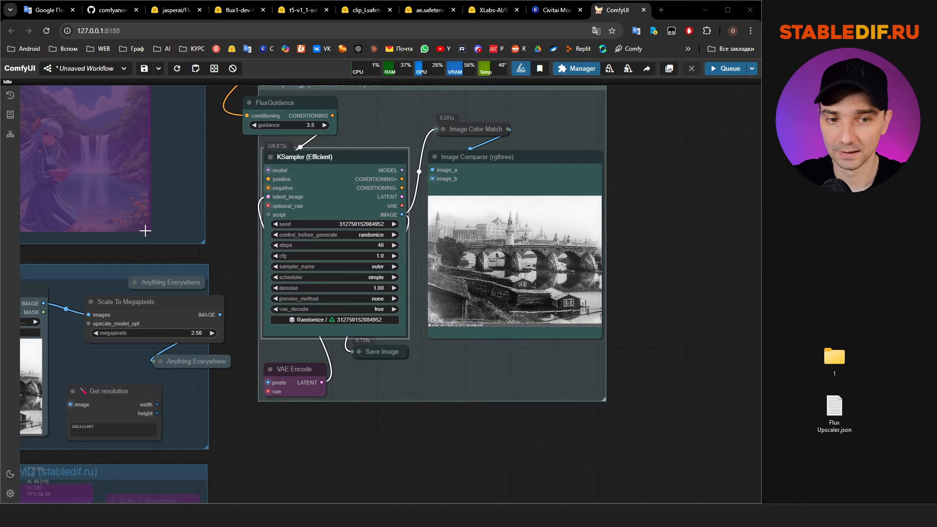
Load the fantasy portrait 00066-3147812984.png into the Load IMG group's Load Image node and inspect its face and beard.
scroll(543, 223, "up", 7)
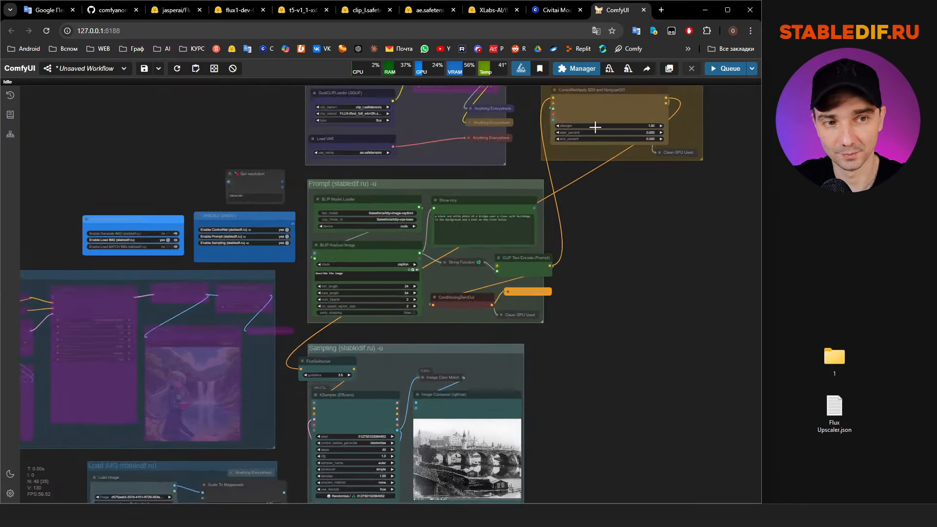
scroll(634, 287, "down", 4)
left_click_drag(611, 354, 646, 141)
left_click_drag(274, 362, 171, 363)
scroll(129, 353, "up", 10)
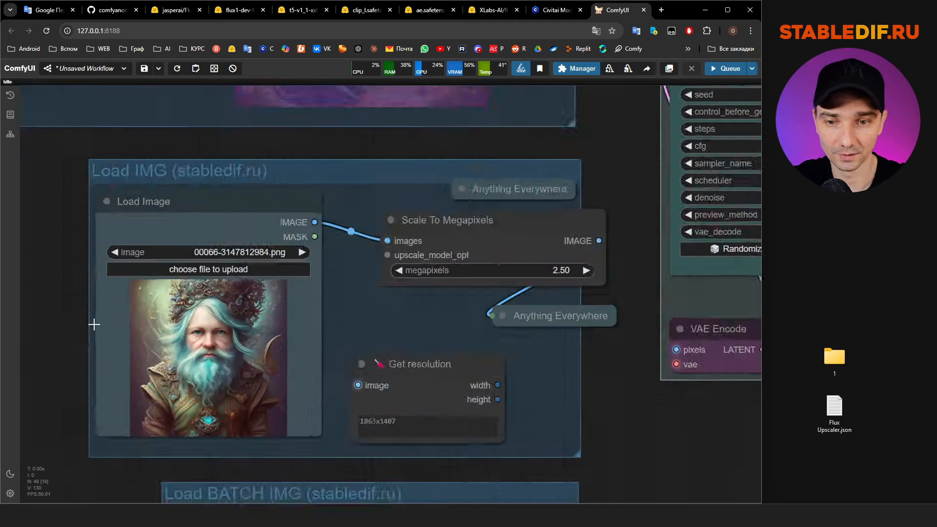
scroll(122, 342, "up", 15)
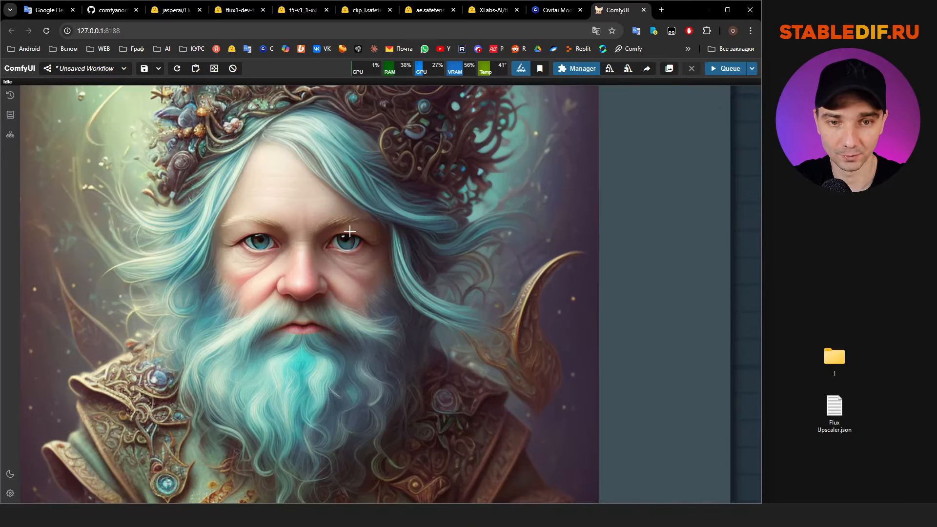
scroll(349, 231, "down", 7)
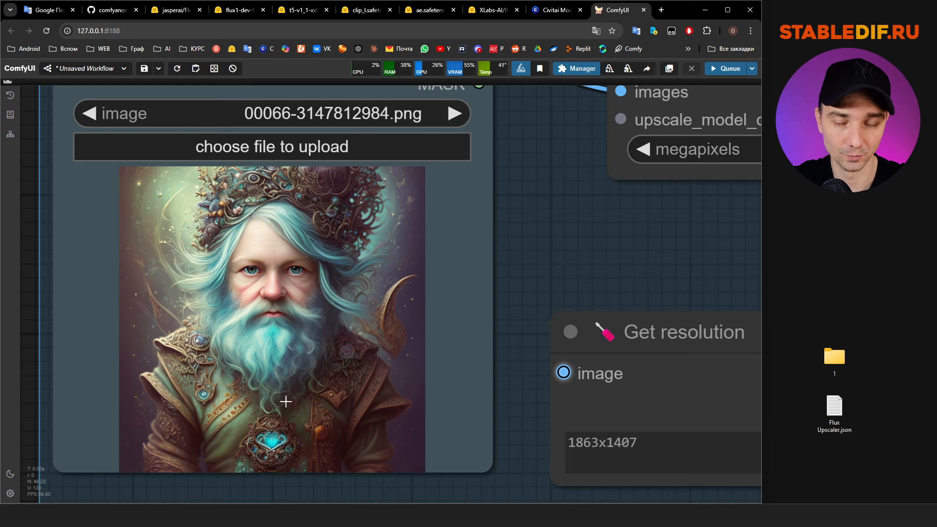
Set the ControlNetApply node's end_percent to 0.6 and queue the workflow to upscale the fantasy portrait.
scroll(286, 401, "down", 15)
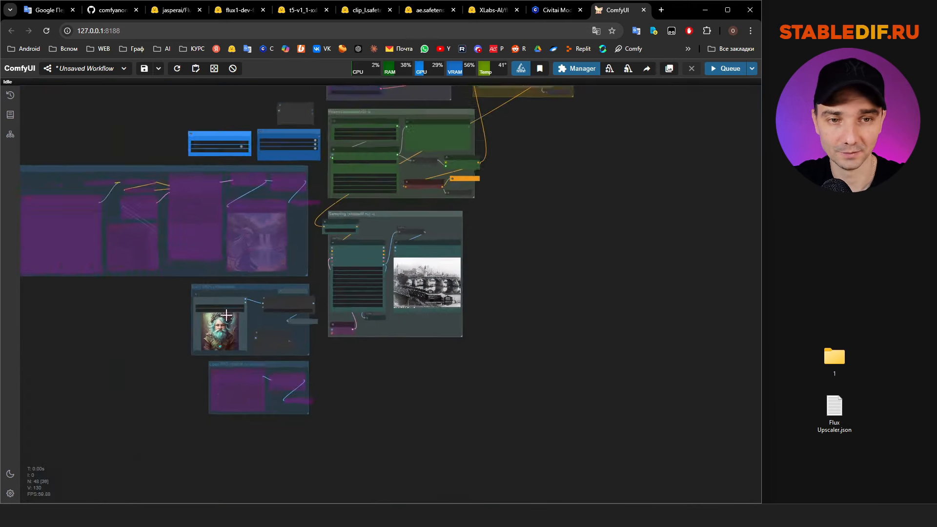
scroll(522, 127, "up", 5)
scroll(505, 210, "down", 4)
left_click_drag(517, 219, 474, 375)
scroll(488, 275, "up", 10)
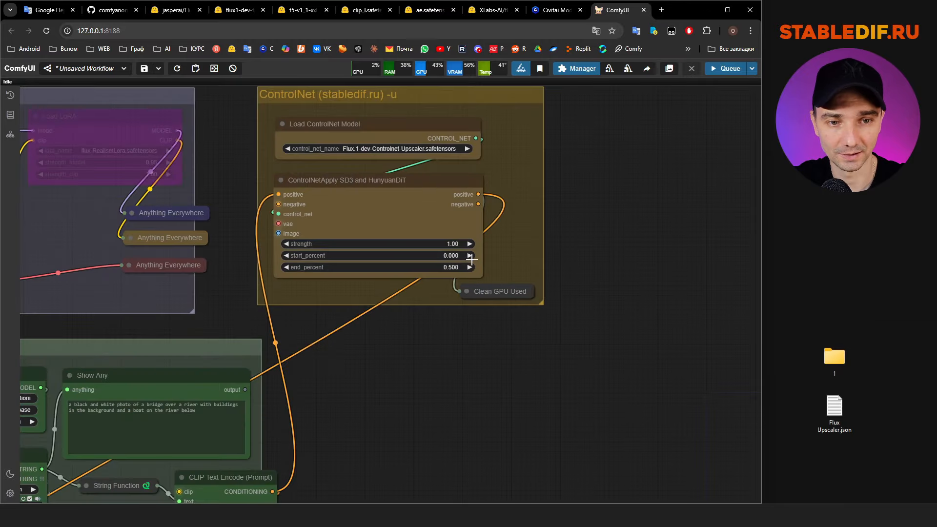
scroll(480, 281, "up", 4)
left_click(429, 259)
type("0.6")
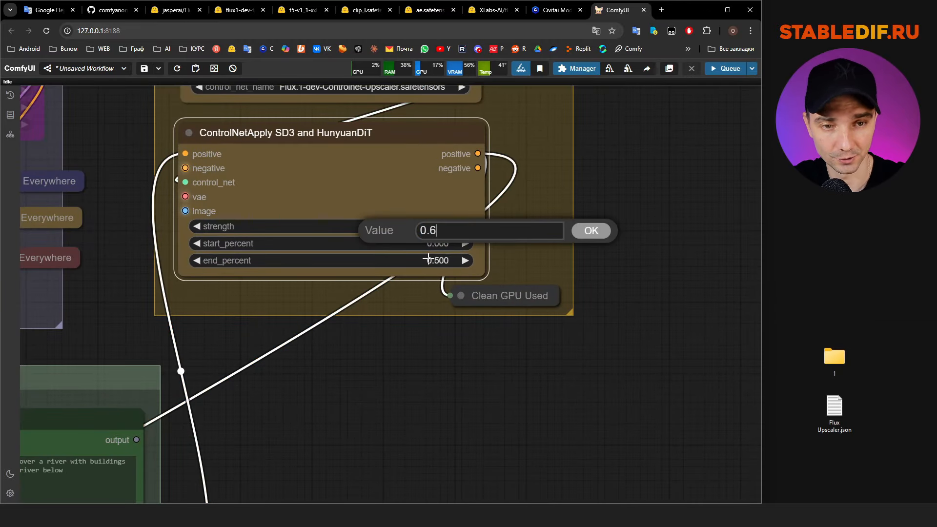
key("Return")
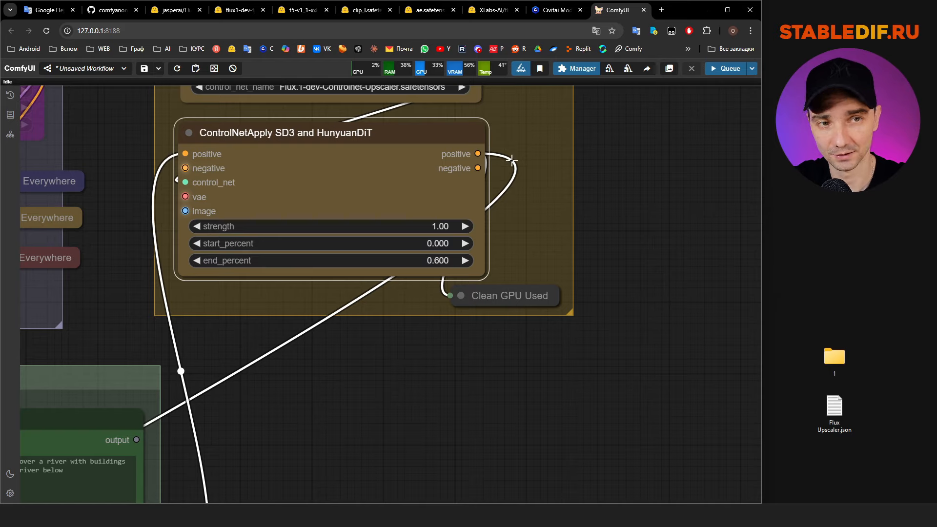
left_click(727, 68)
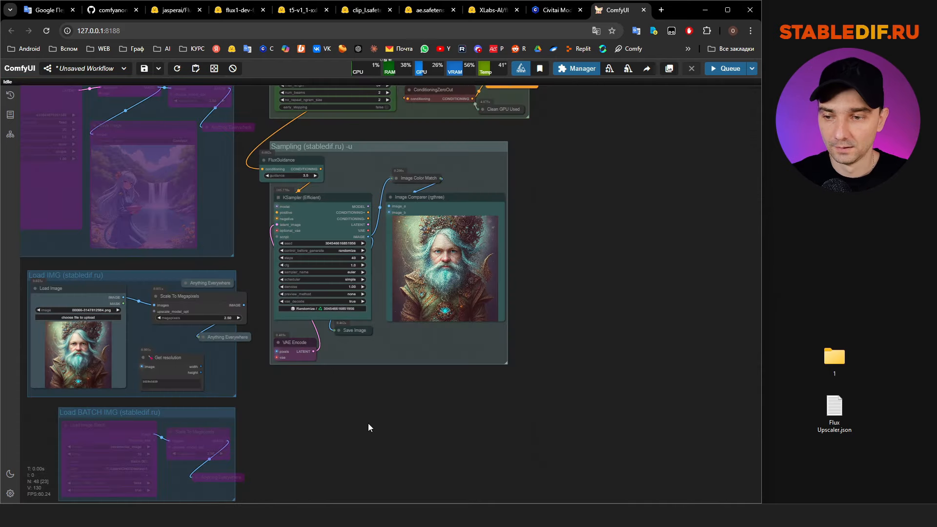
Compare the upscaled fantasy portrait with the original in the Image Comparer node, examining the face, hair and beard up close.
scroll(463, 249, "up", 15)
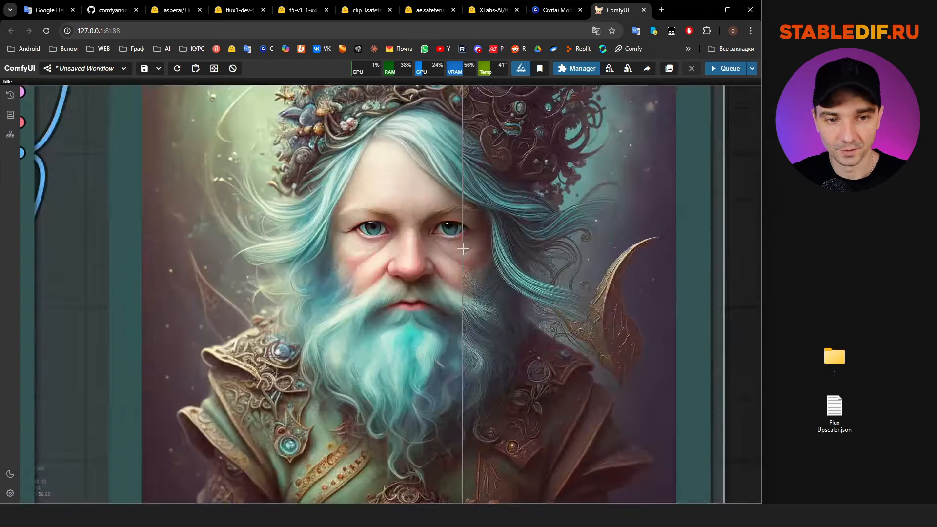
scroll(463, 249, "up", 3)
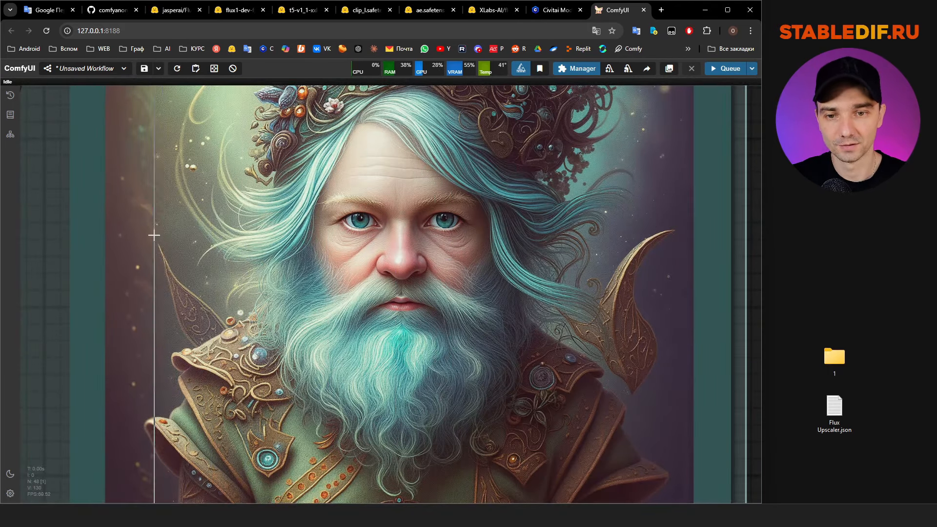
scroll(153, 234, "down", 2)
scroll(154, 228, "up", 1)
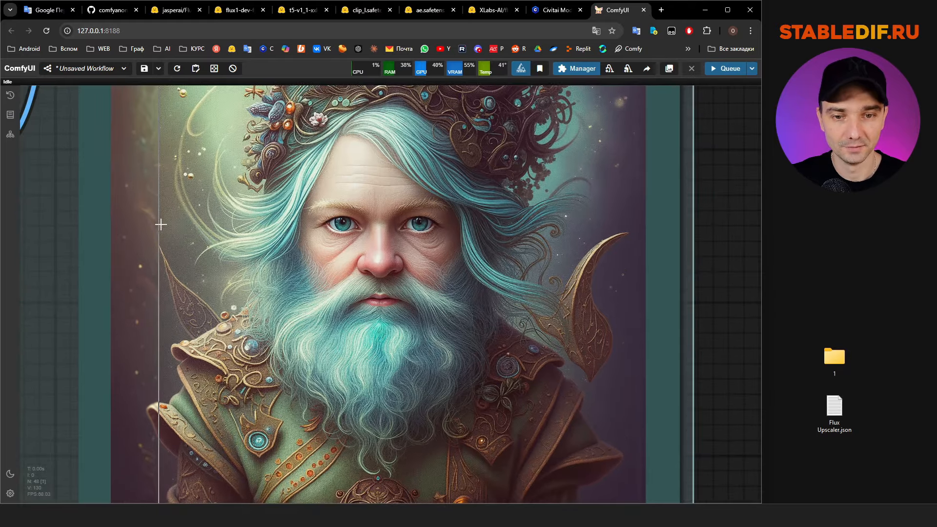
scroll(161, 224, "down", 1)
scroll(189, 380, "up", 4)
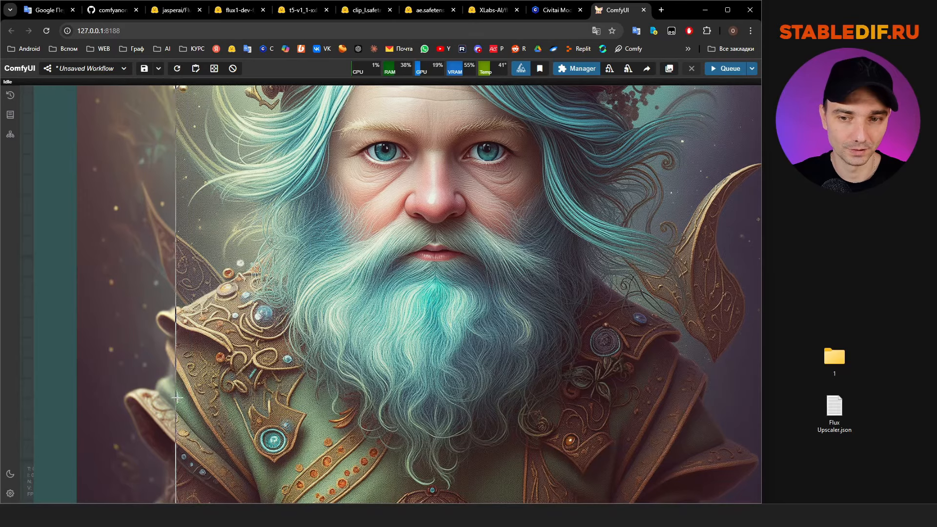
scroll(228, 310, "down", 1)
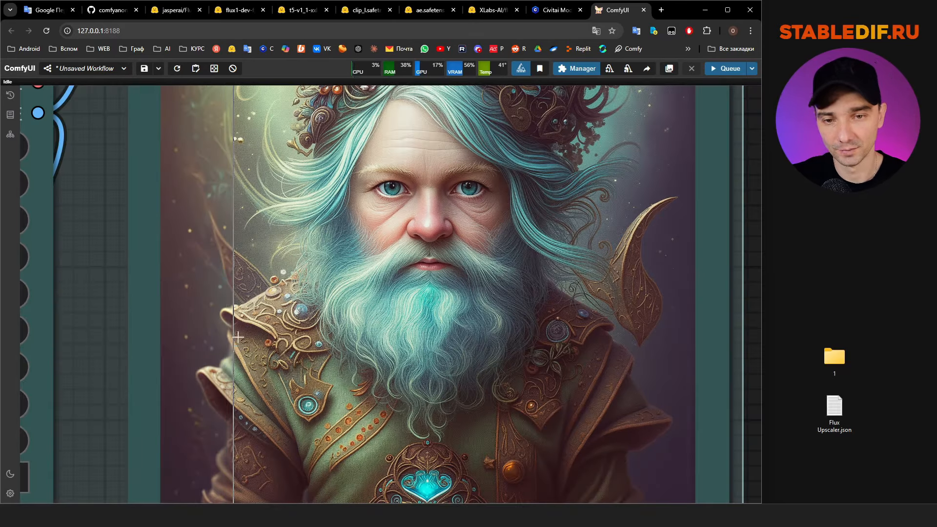
scroll(238, 337, "down", 5)
scroll(219, 307, "up", 5)
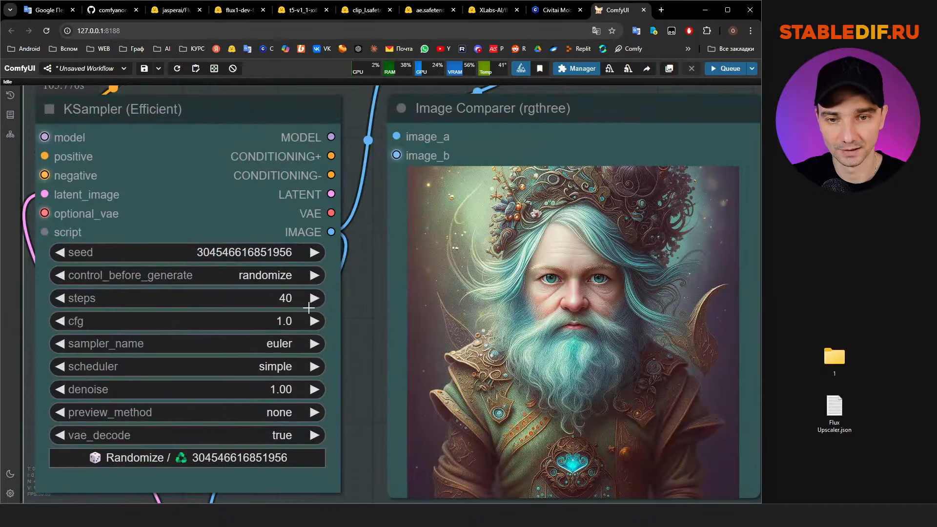
scroll(278, 293, "down", 2)
scroll(342, 312, "up", 2)
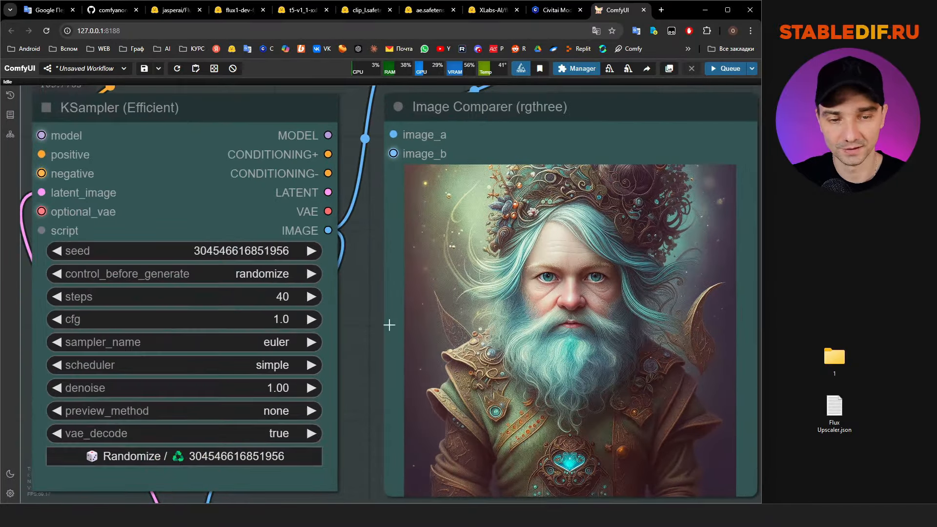
Examine the rest of the portrait comparison, checking the crown, jacket ornaments and background against the original.
scroll(672, 365, "up", 3)
scroll(671, 365, "up", 3)
scroll(312, 302, "down", 3)
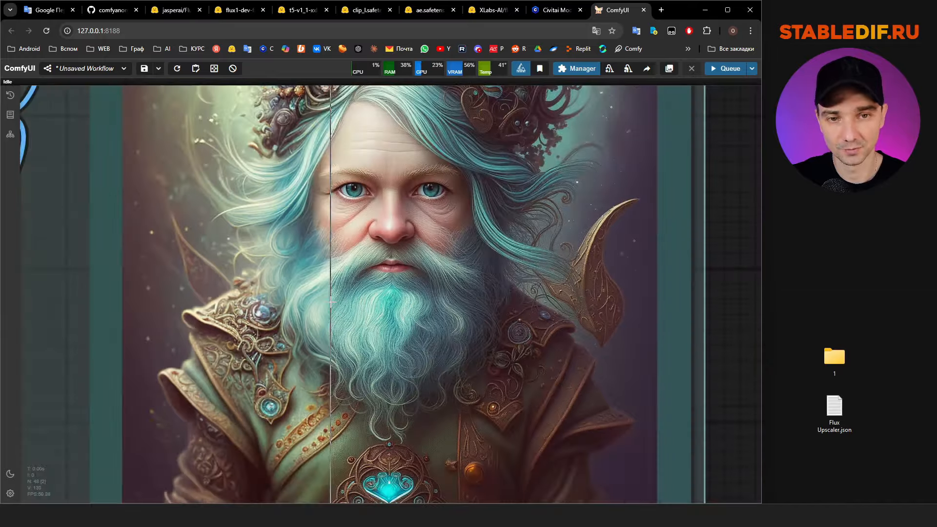
scroll(305, 291, "down", 2)
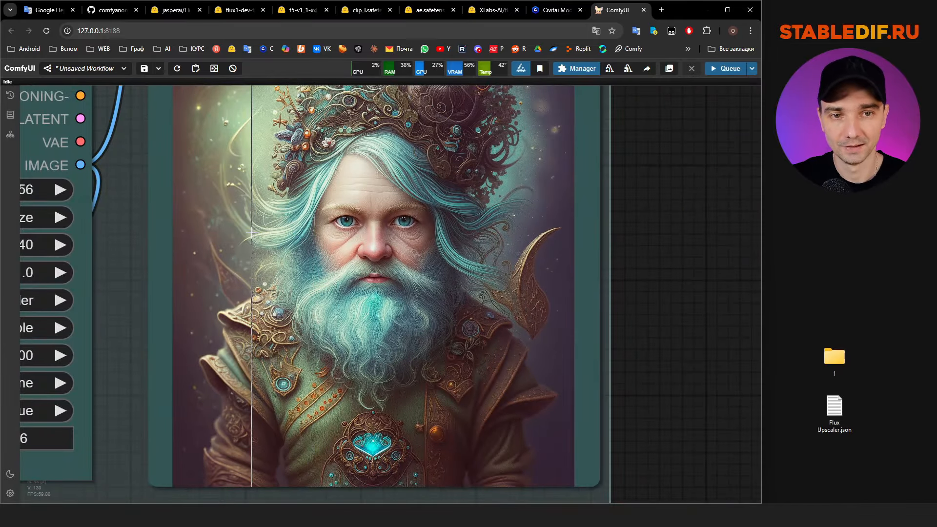
scroll(345, 265, "up", 3)
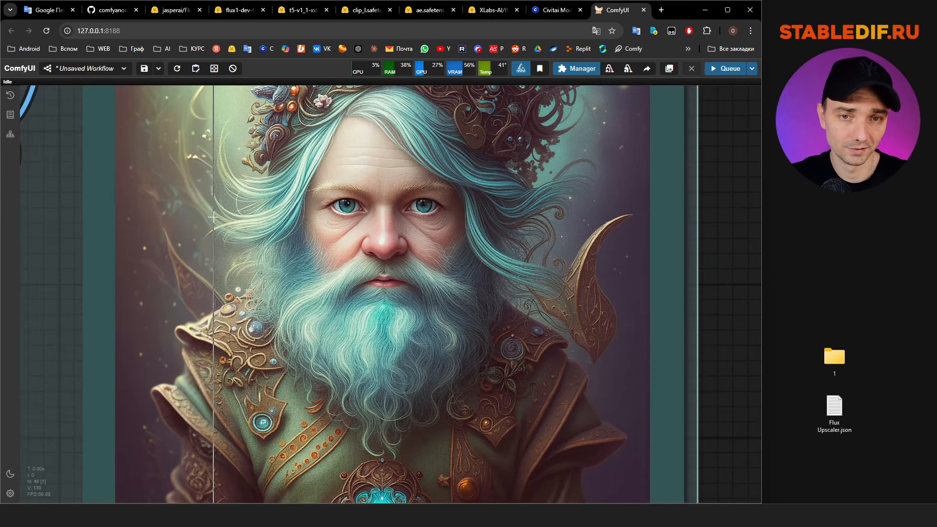
scroll(196, 225, "up", 1)
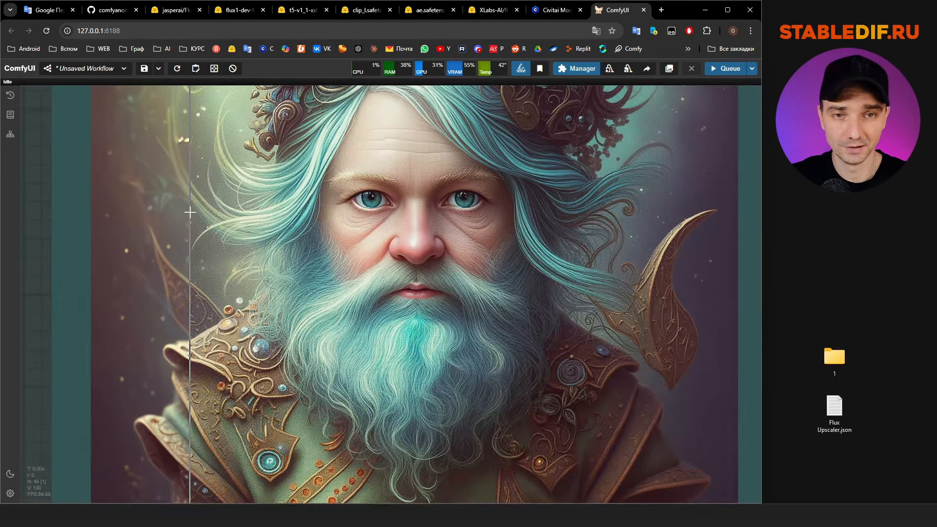
scroll(203, 217, "down", 1)
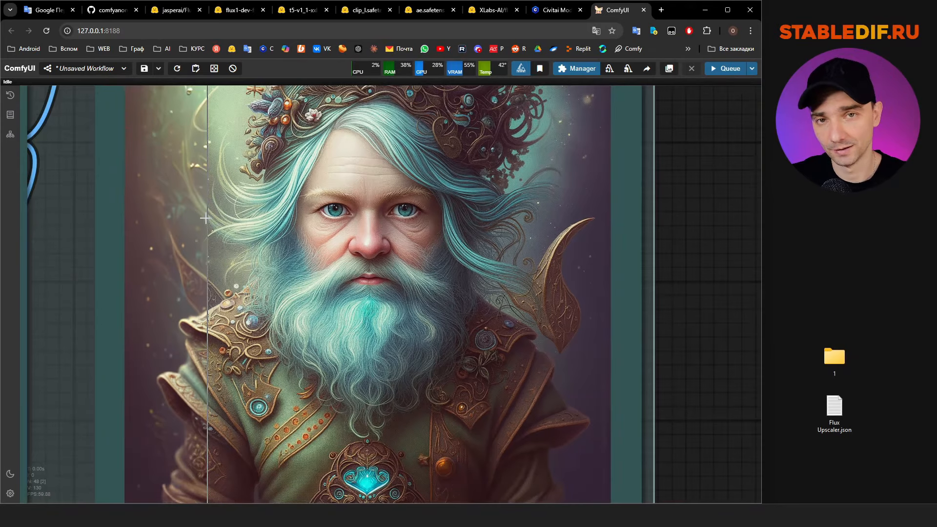
scroll(205, 218, "down", 2)
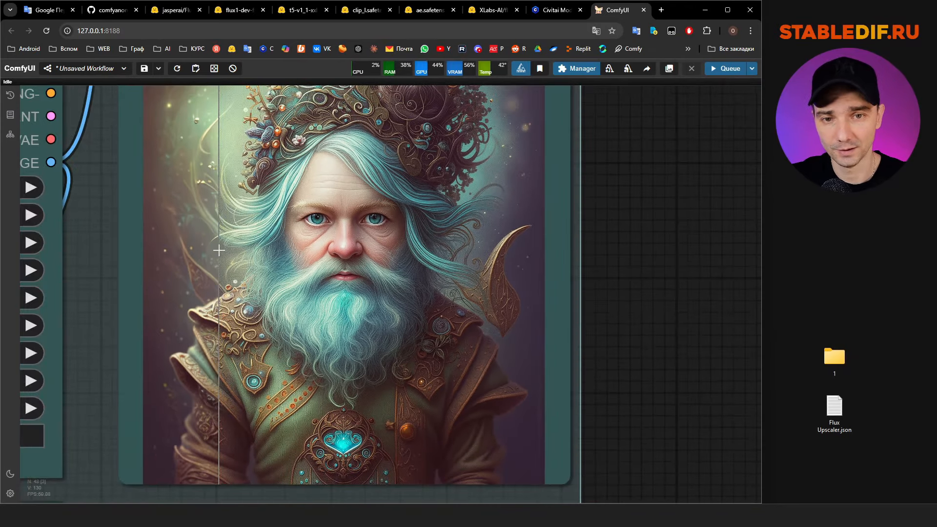
scroll(219, 250, "down", 1)
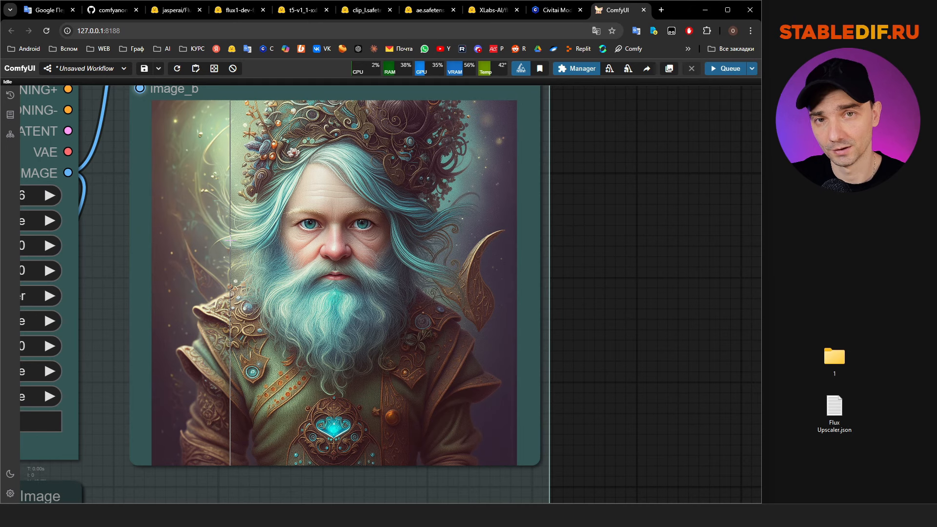
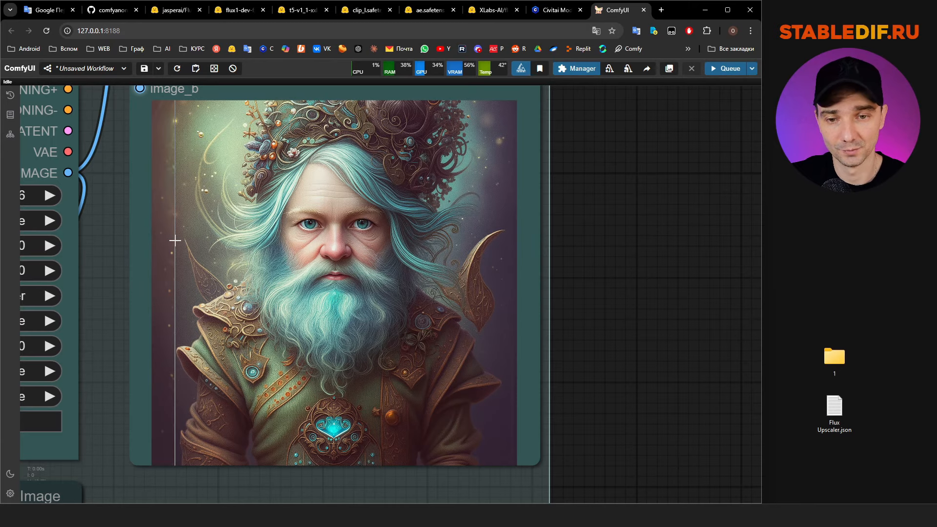
scroll(188, 246, "down", 2)
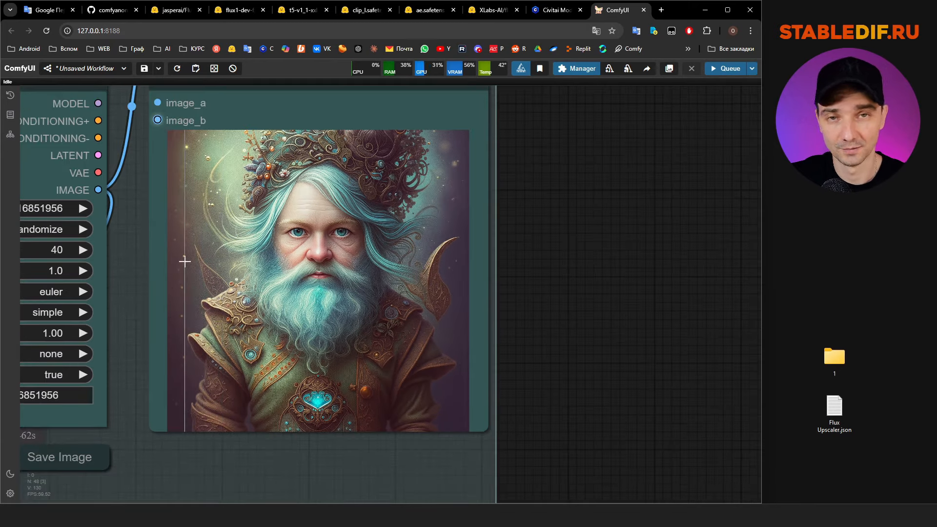
scroll(195, 235, "up", 3)
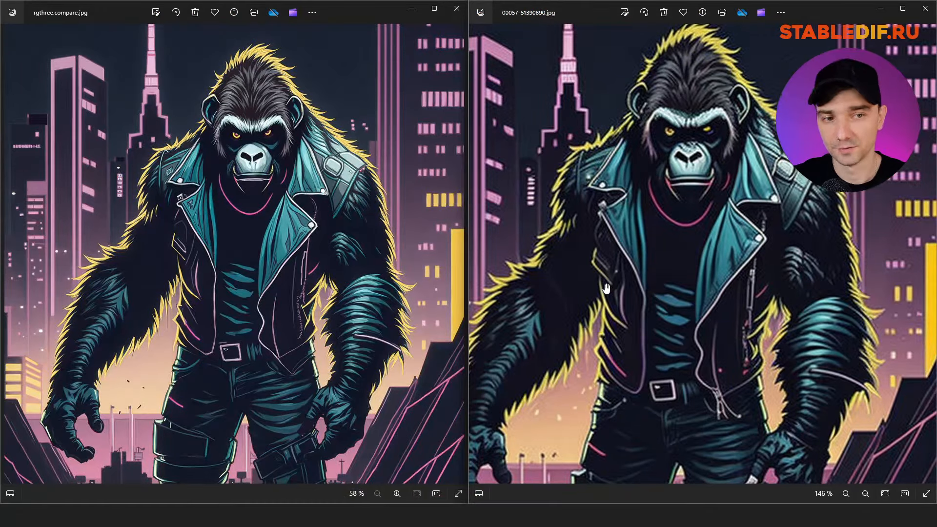
Compare the gorilla images rgthree.compare.jpg and 00057-51390890.jpg side by side in the image viewer, examining the face, fur and jacket.
left_click_drag(689, 182, 680, 199)
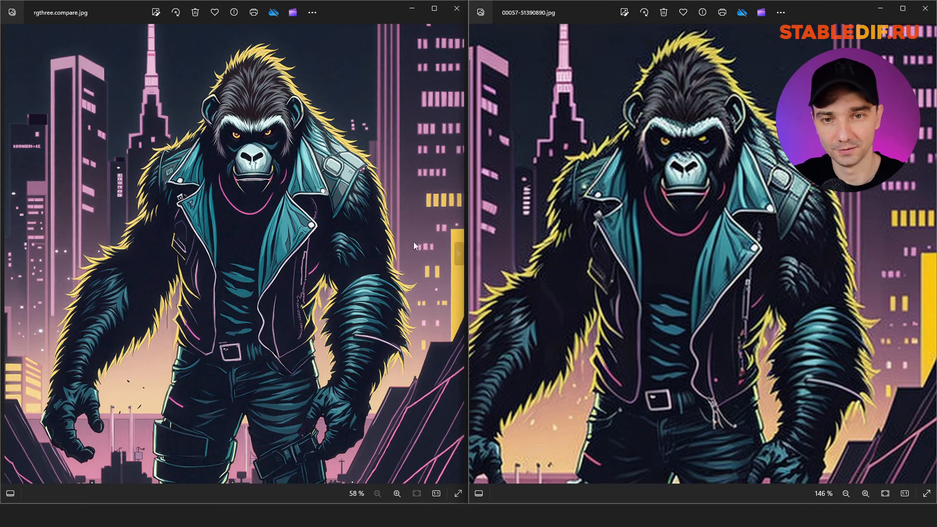
scroll(707, 253, "down", 2)
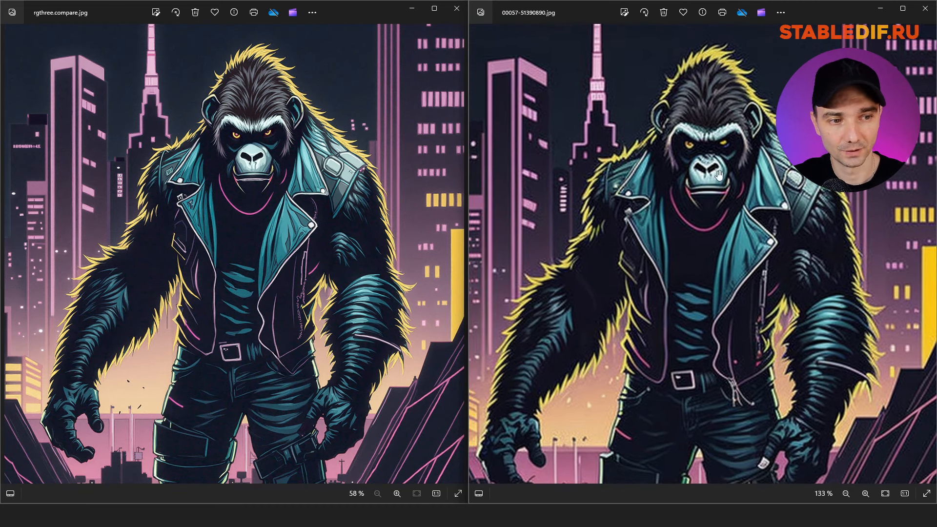
left_click_drag(739, 334, 737, 337)
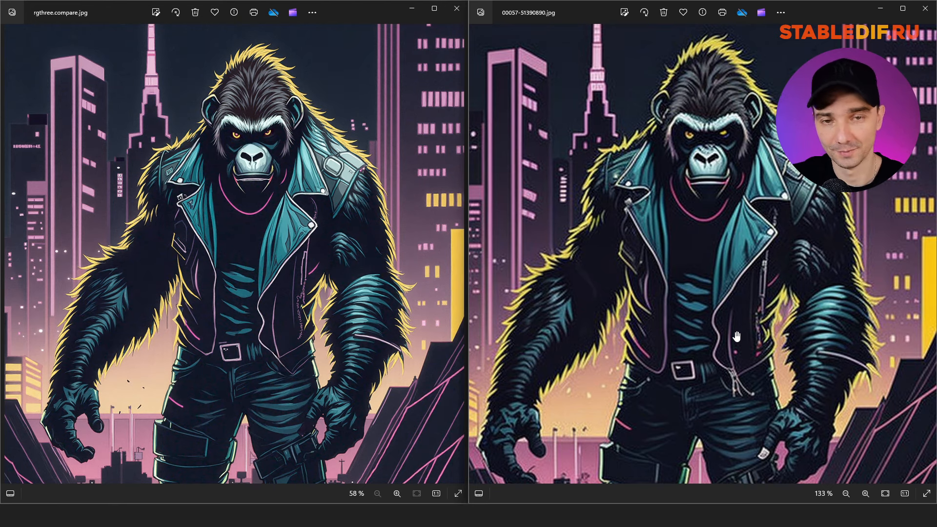
scroll(272, 199, "up", 3)
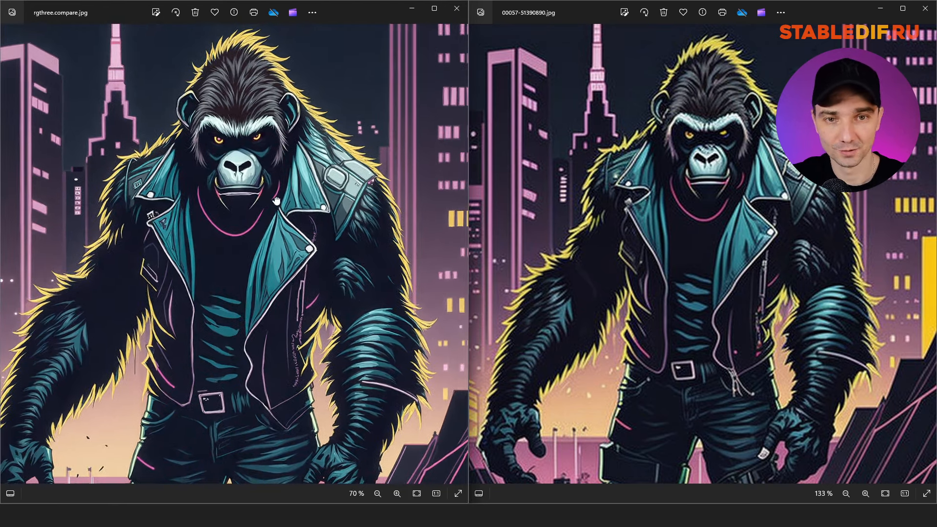
scroll(264, 181, "up", 5)
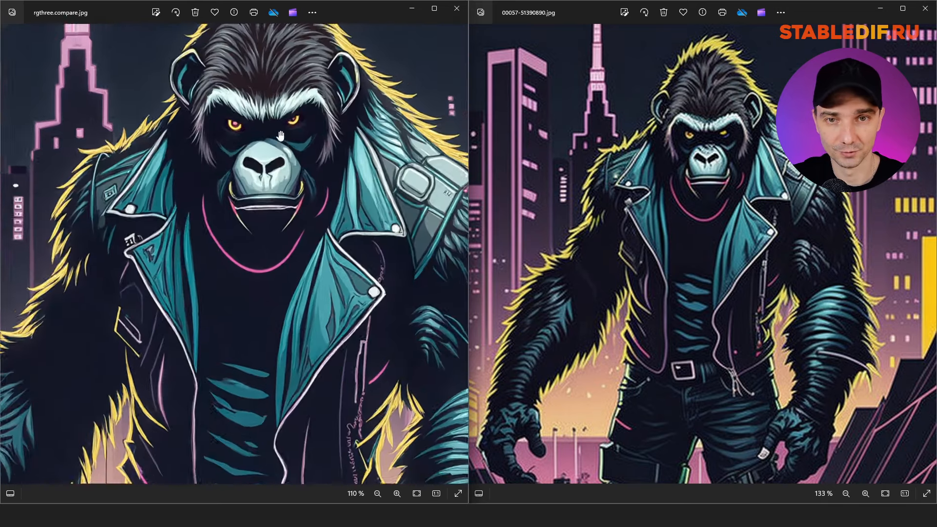
scroll(263, 181, "down", 3)
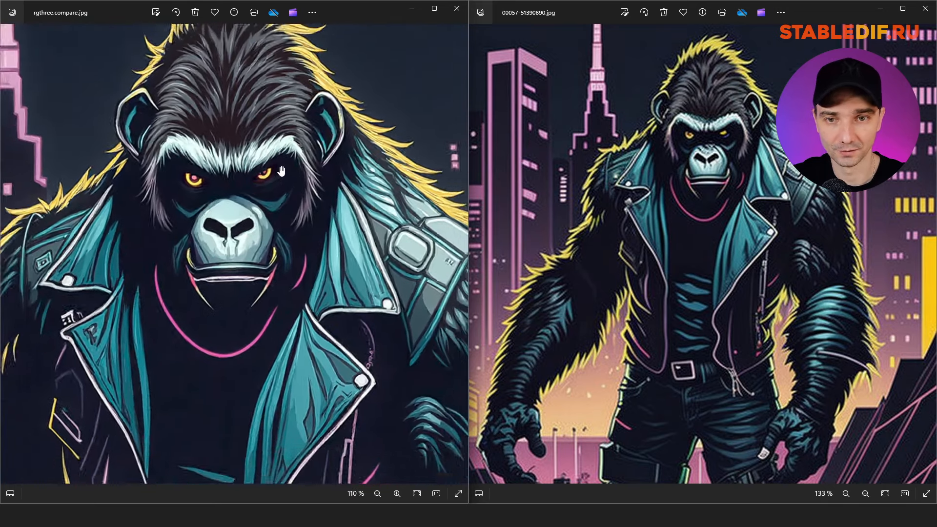
scroll(300, 246, "down", 3)
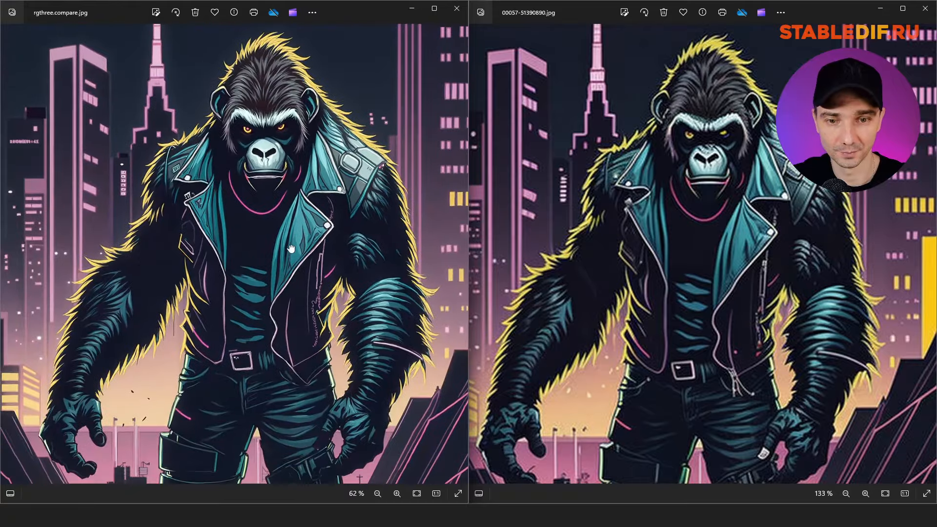
scroll(692, 285, "down", 2)
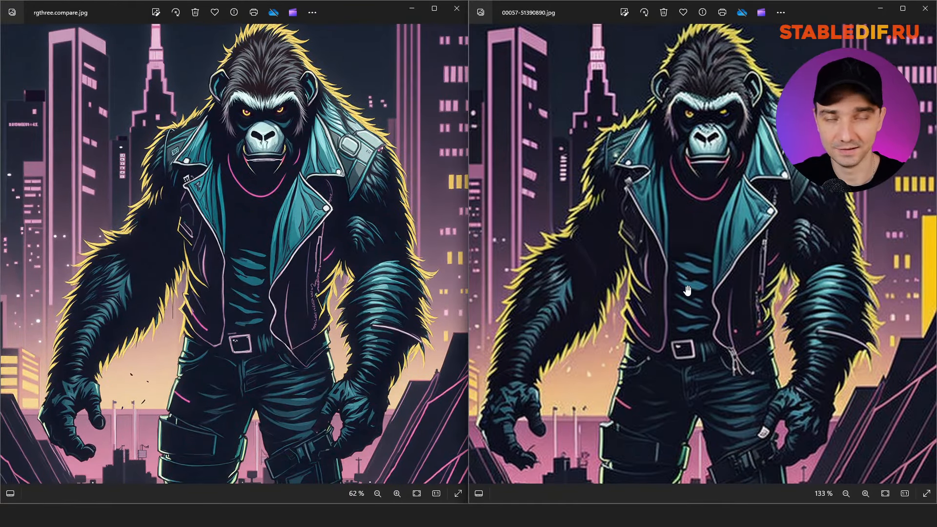
scroll(691, 281, "up", 1)
left_click_drag(370, 362, 363, 387)
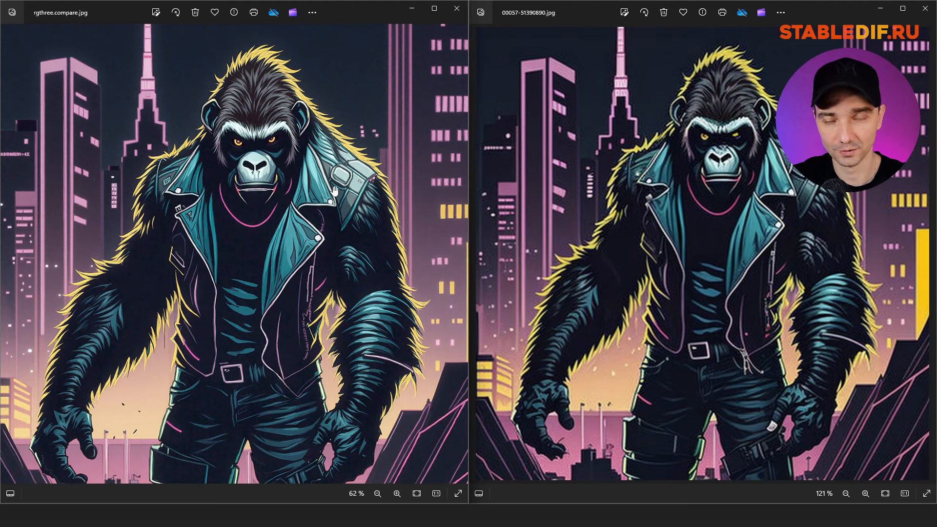
scroll(300, 137, "up", 5)
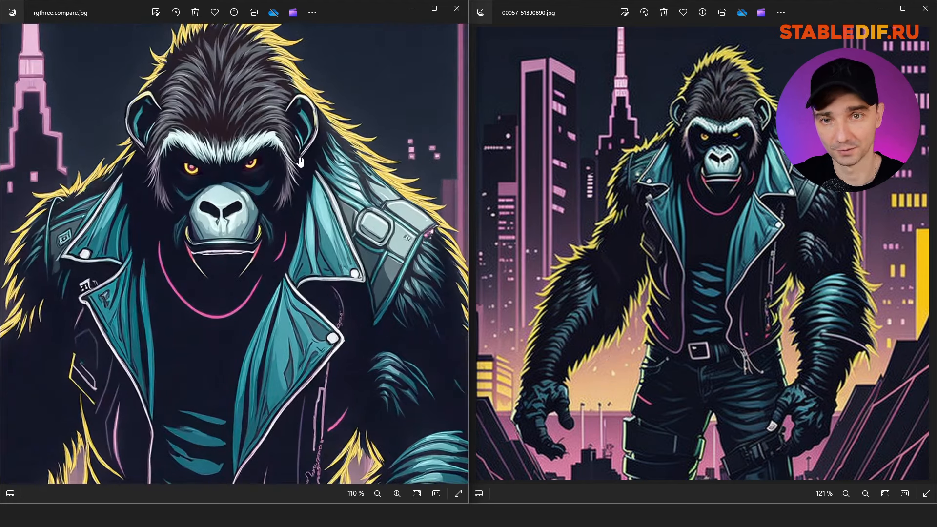
scroll(297, 209, "down", 5)
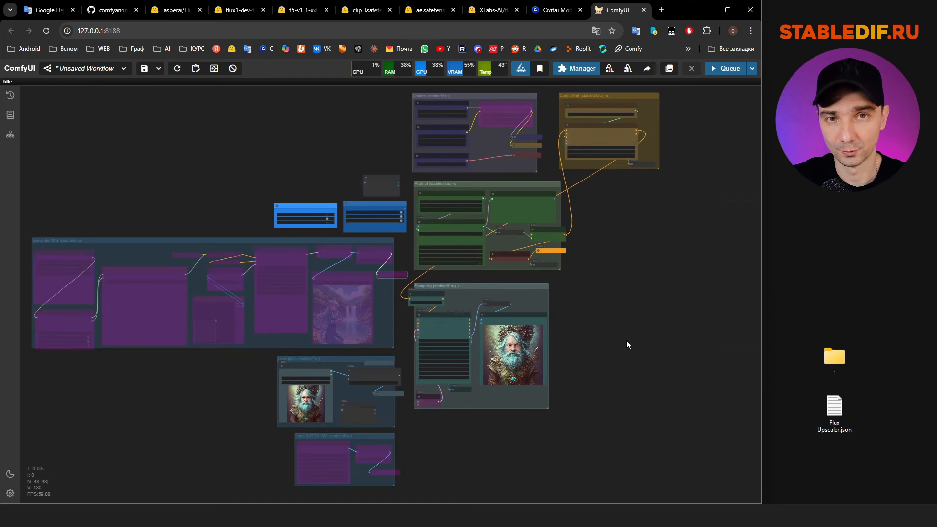
left_click_drag(609, 314, 611, 315)
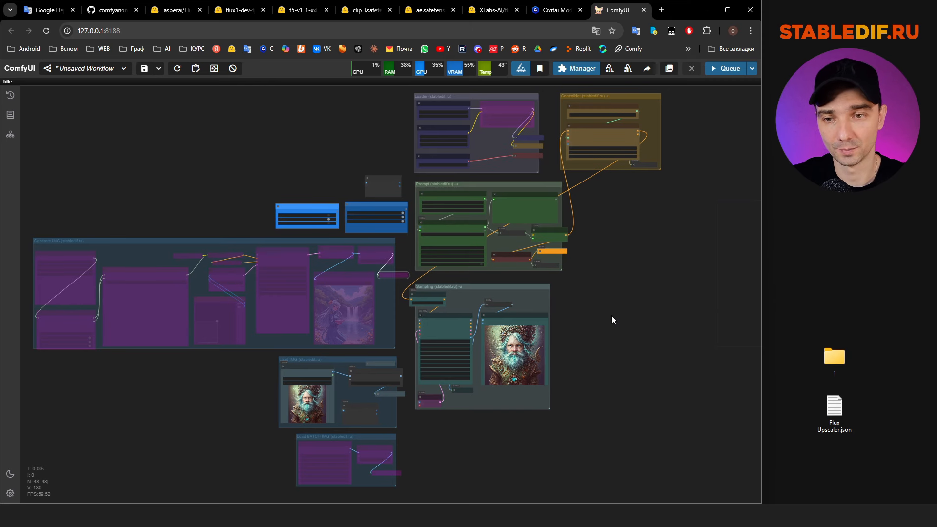
mouse_move(590, 338)
left_mouse_down()
mouse_move(604, 345)
mouse_move(596, 338)
left_mouse_up()
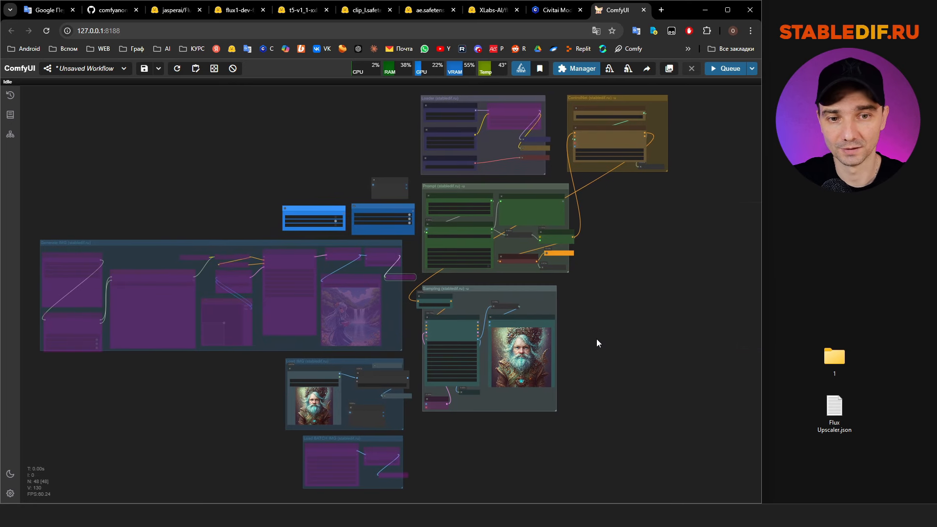